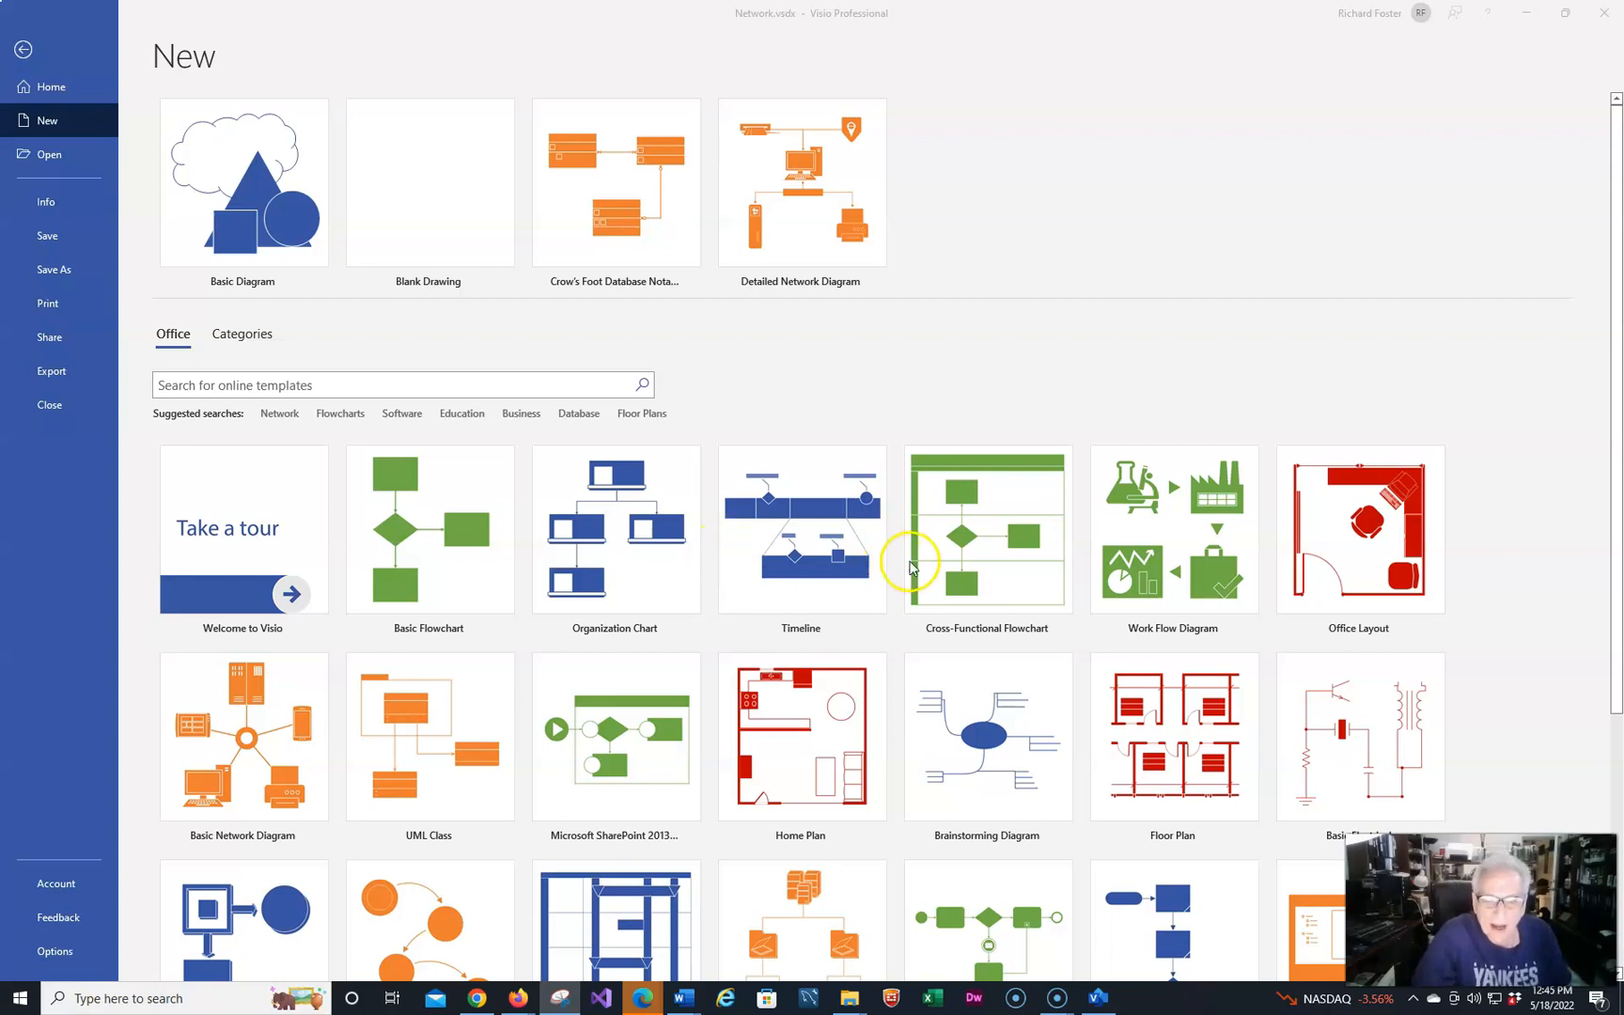
- Create a new drawing from the Detailed Network Diagram template
left_click(803, 186)
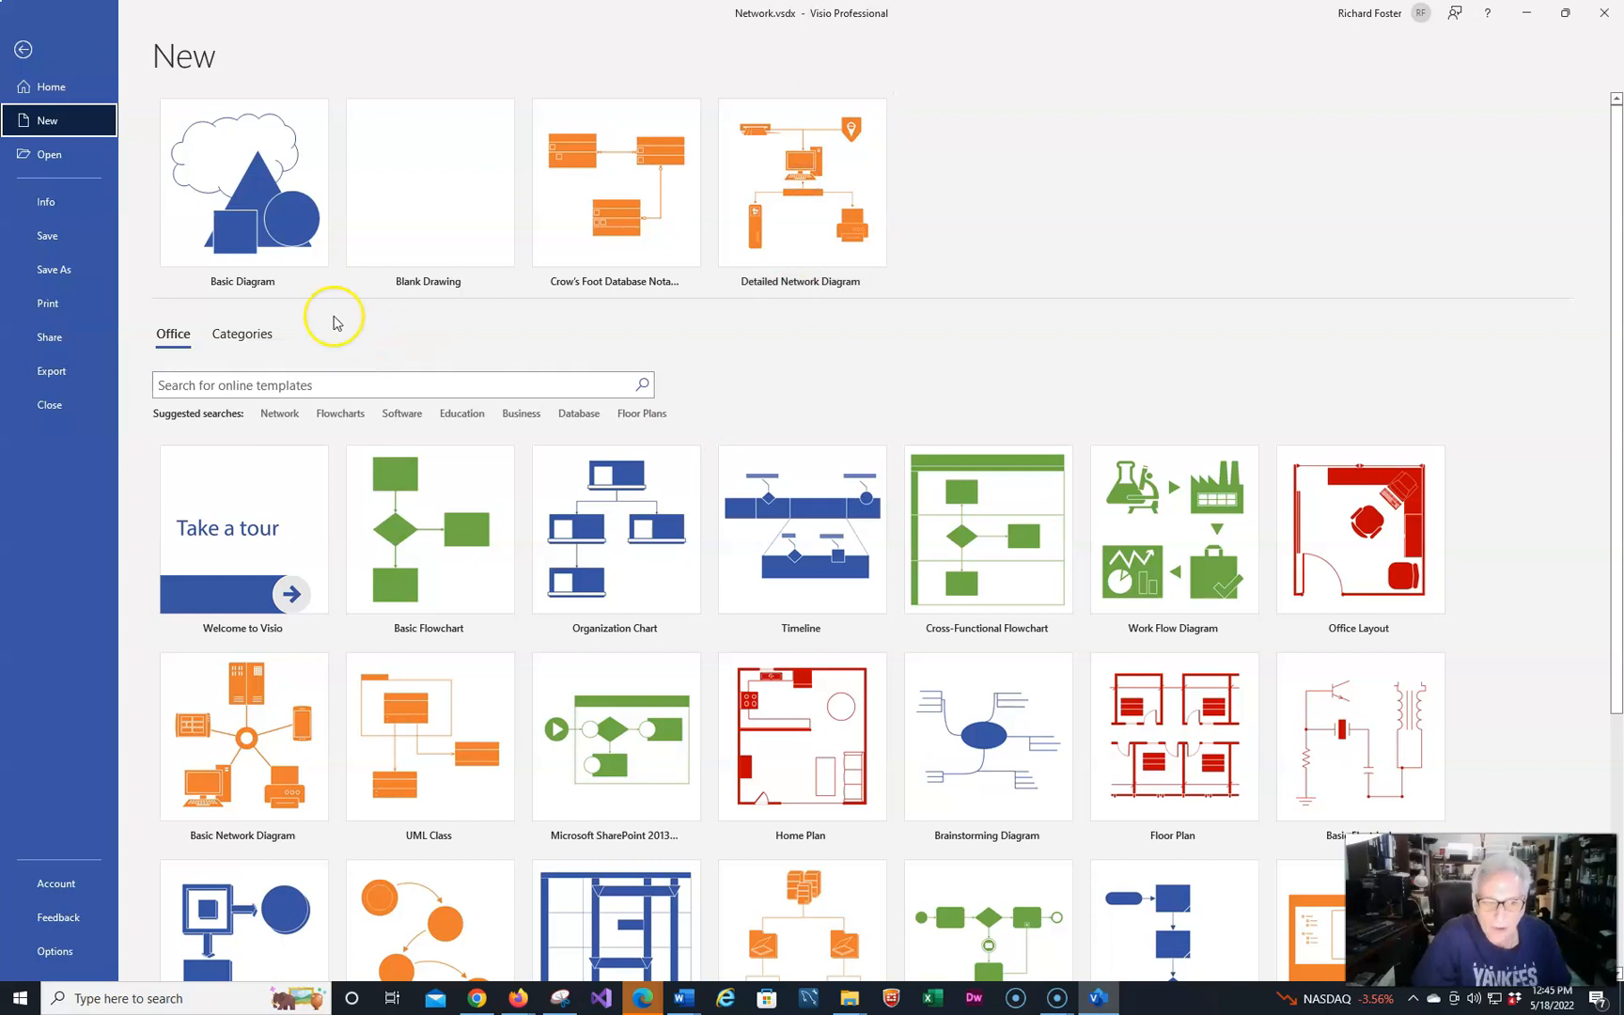
left_click(804, 225)
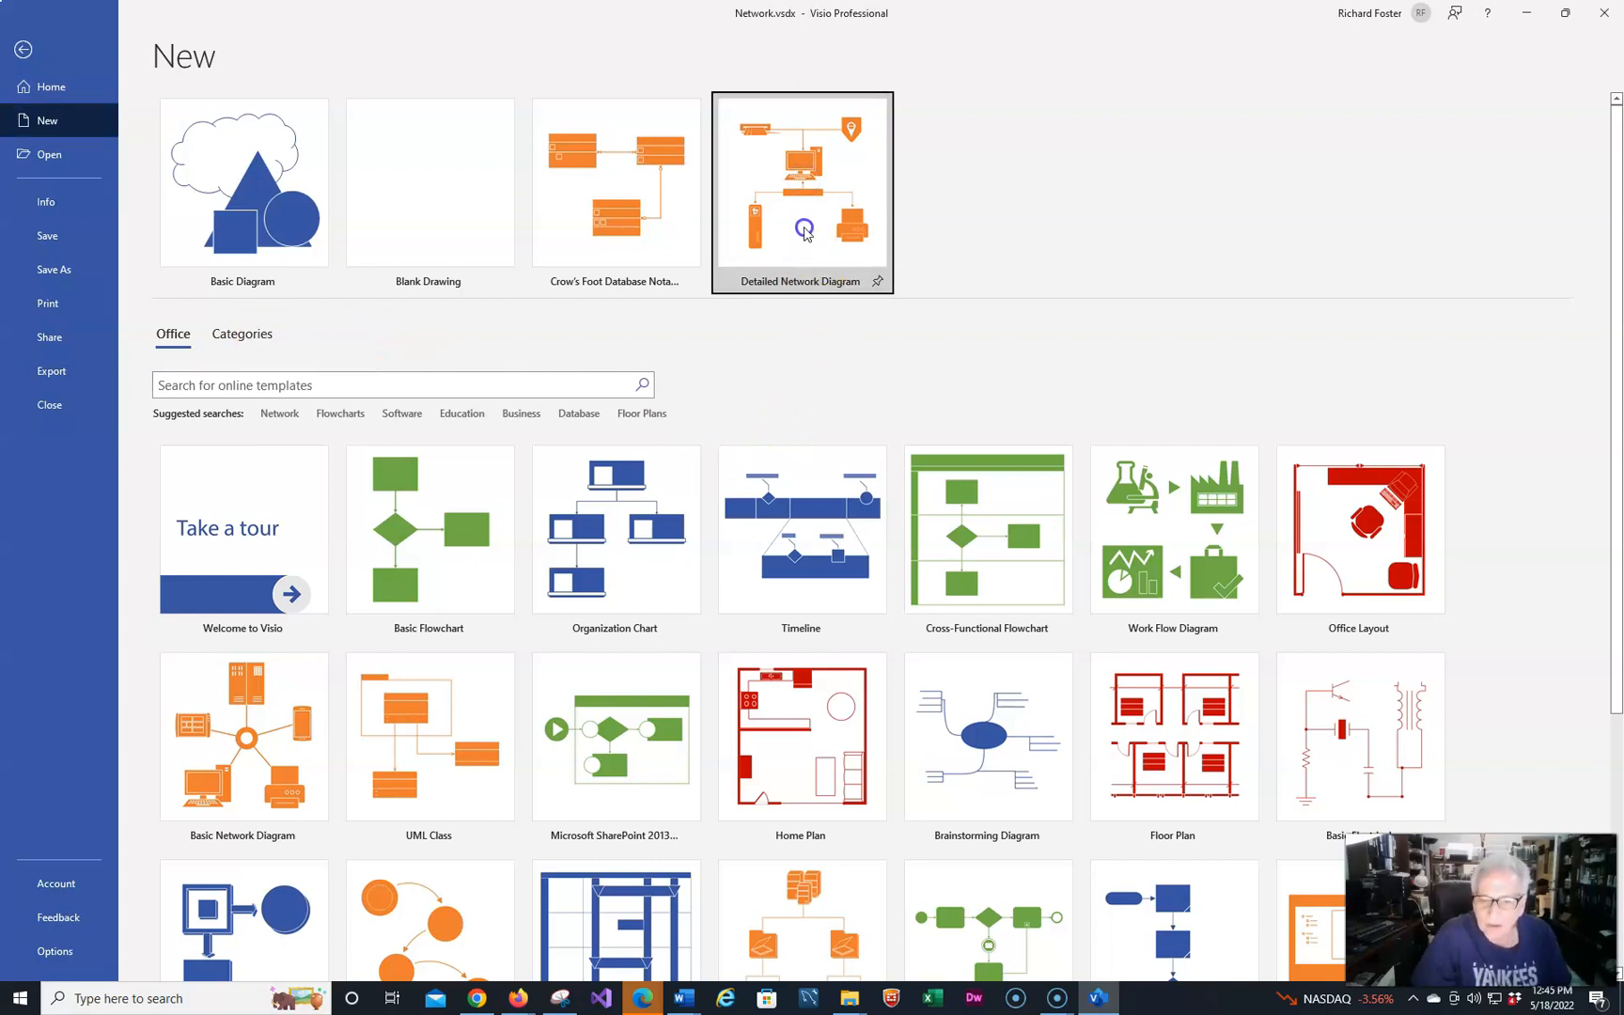
left_click(892, 571)
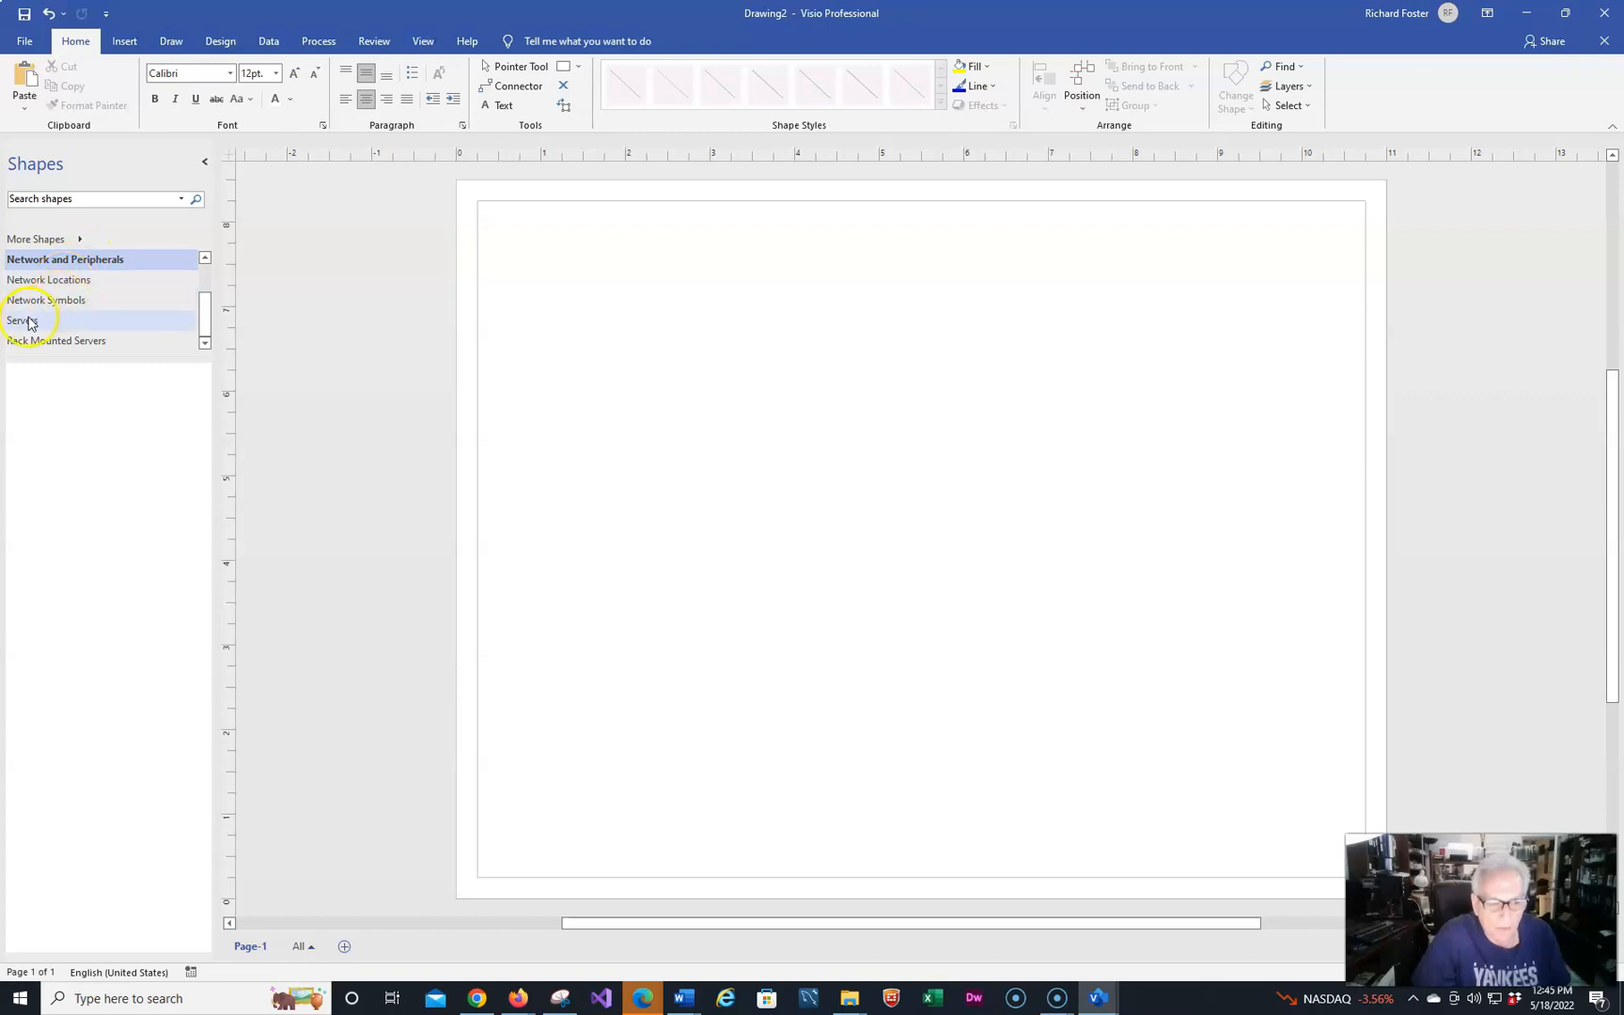
left_click_drag(205, 327, 207, 265)
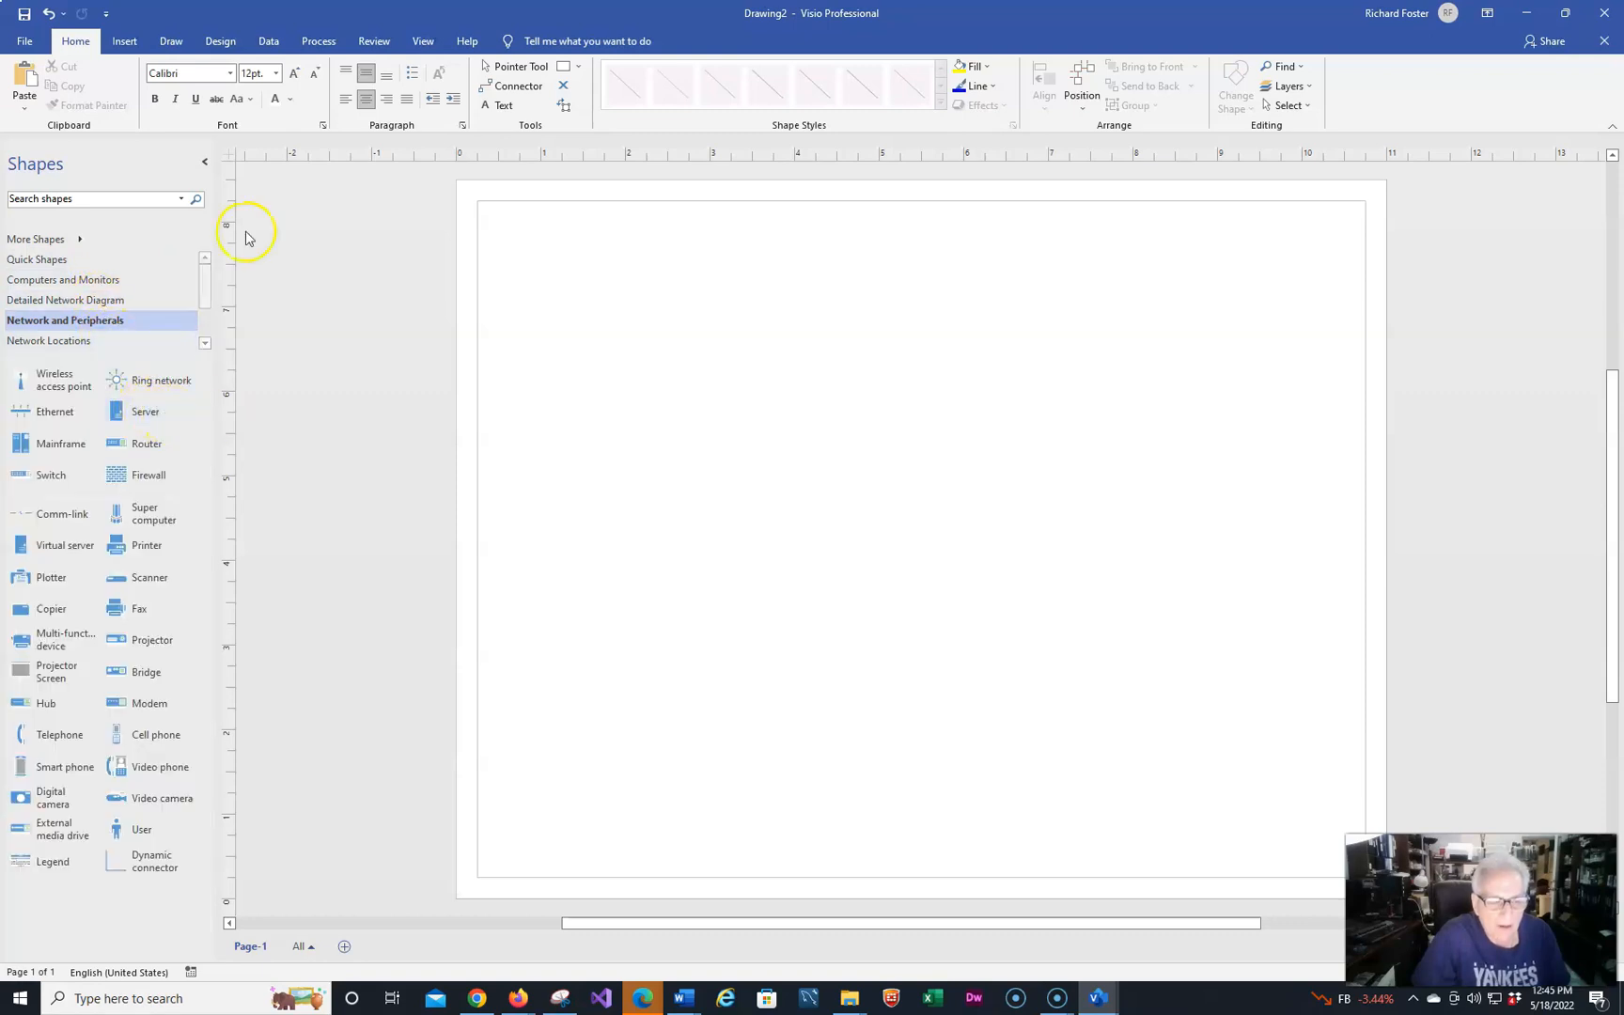
left_click(79, 241)
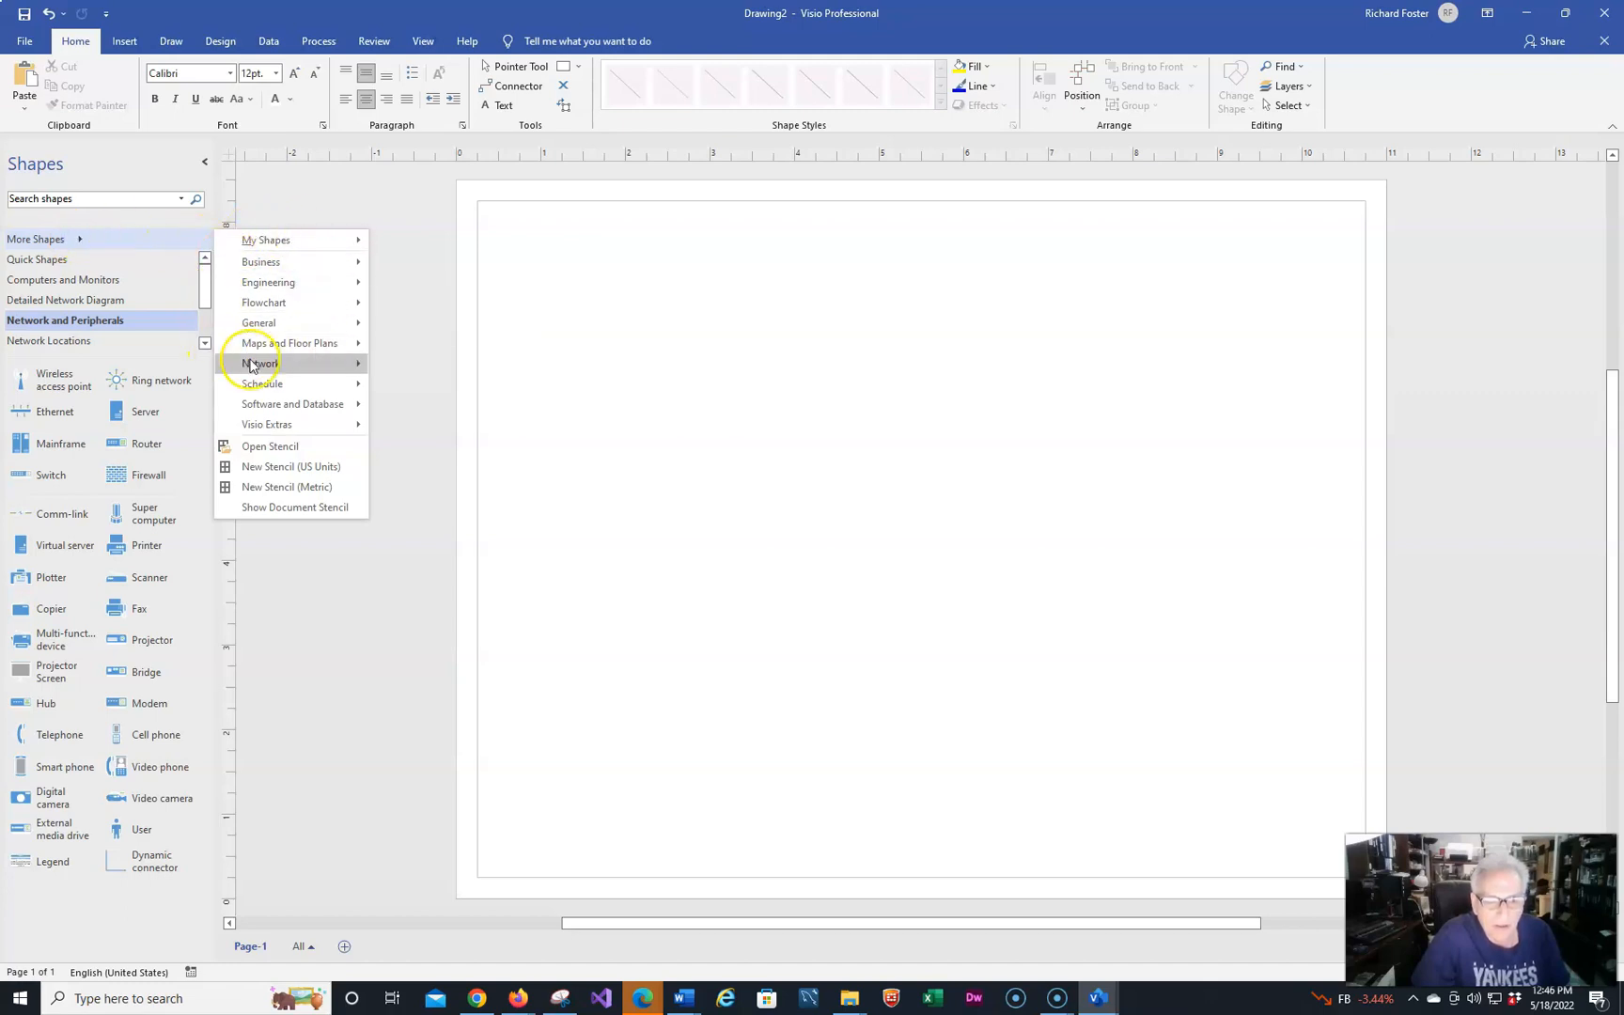
mouse_move(252, 365)
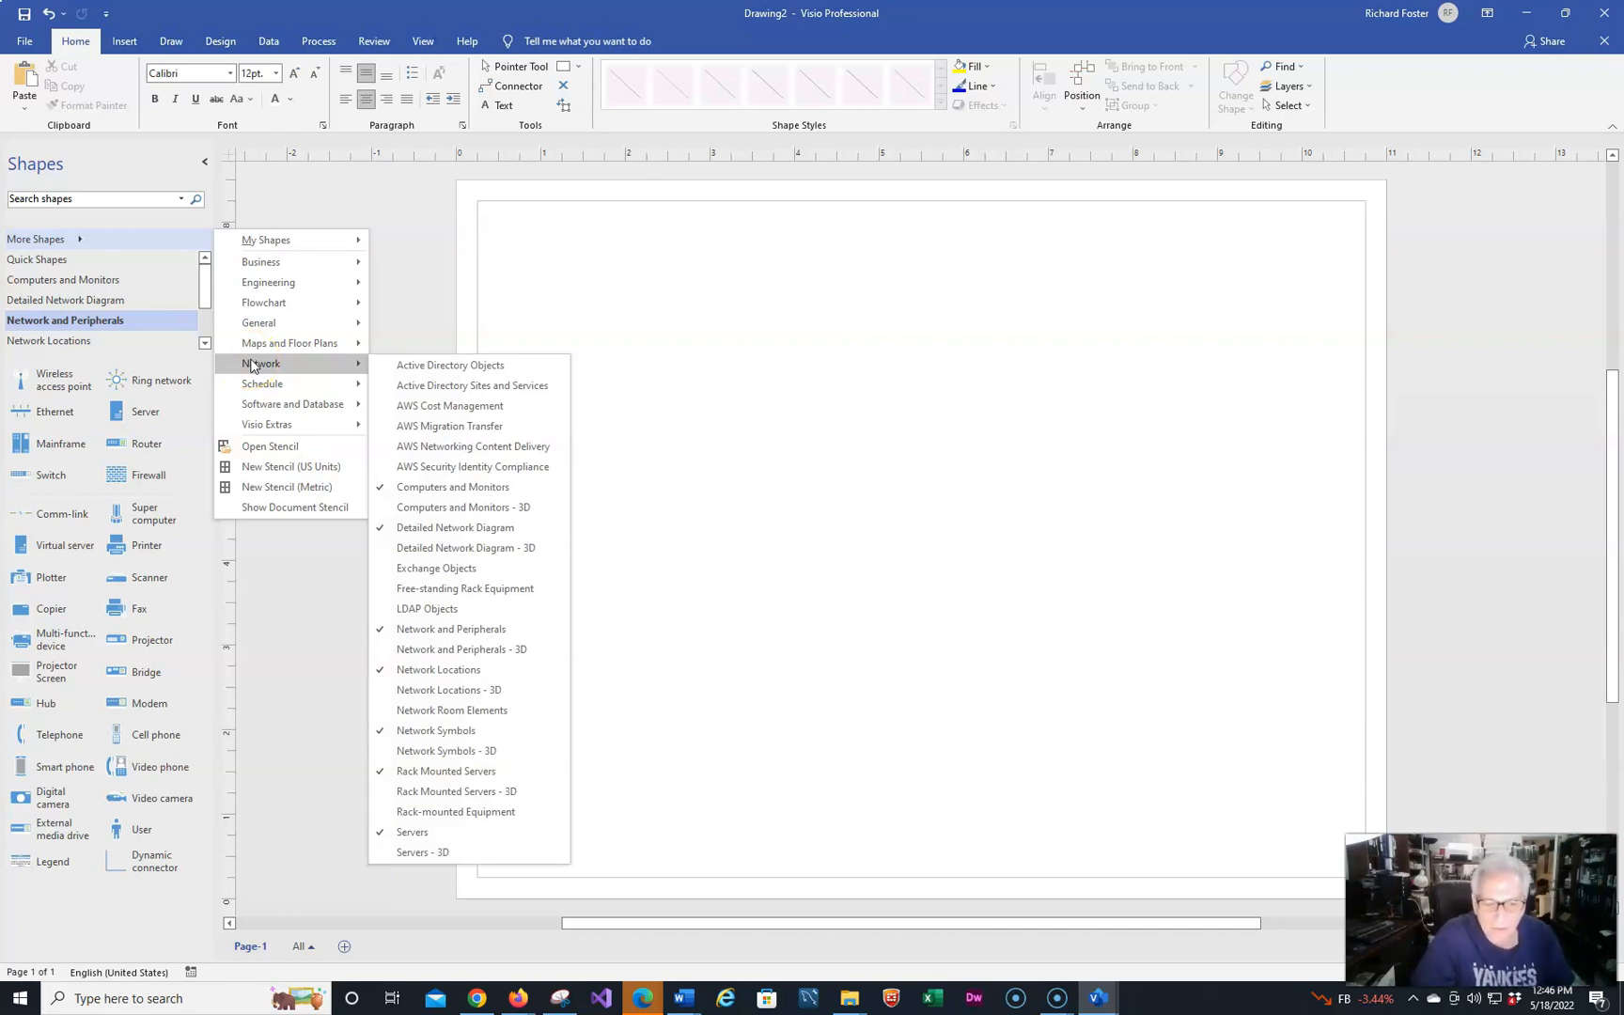
left_click(315, 193)
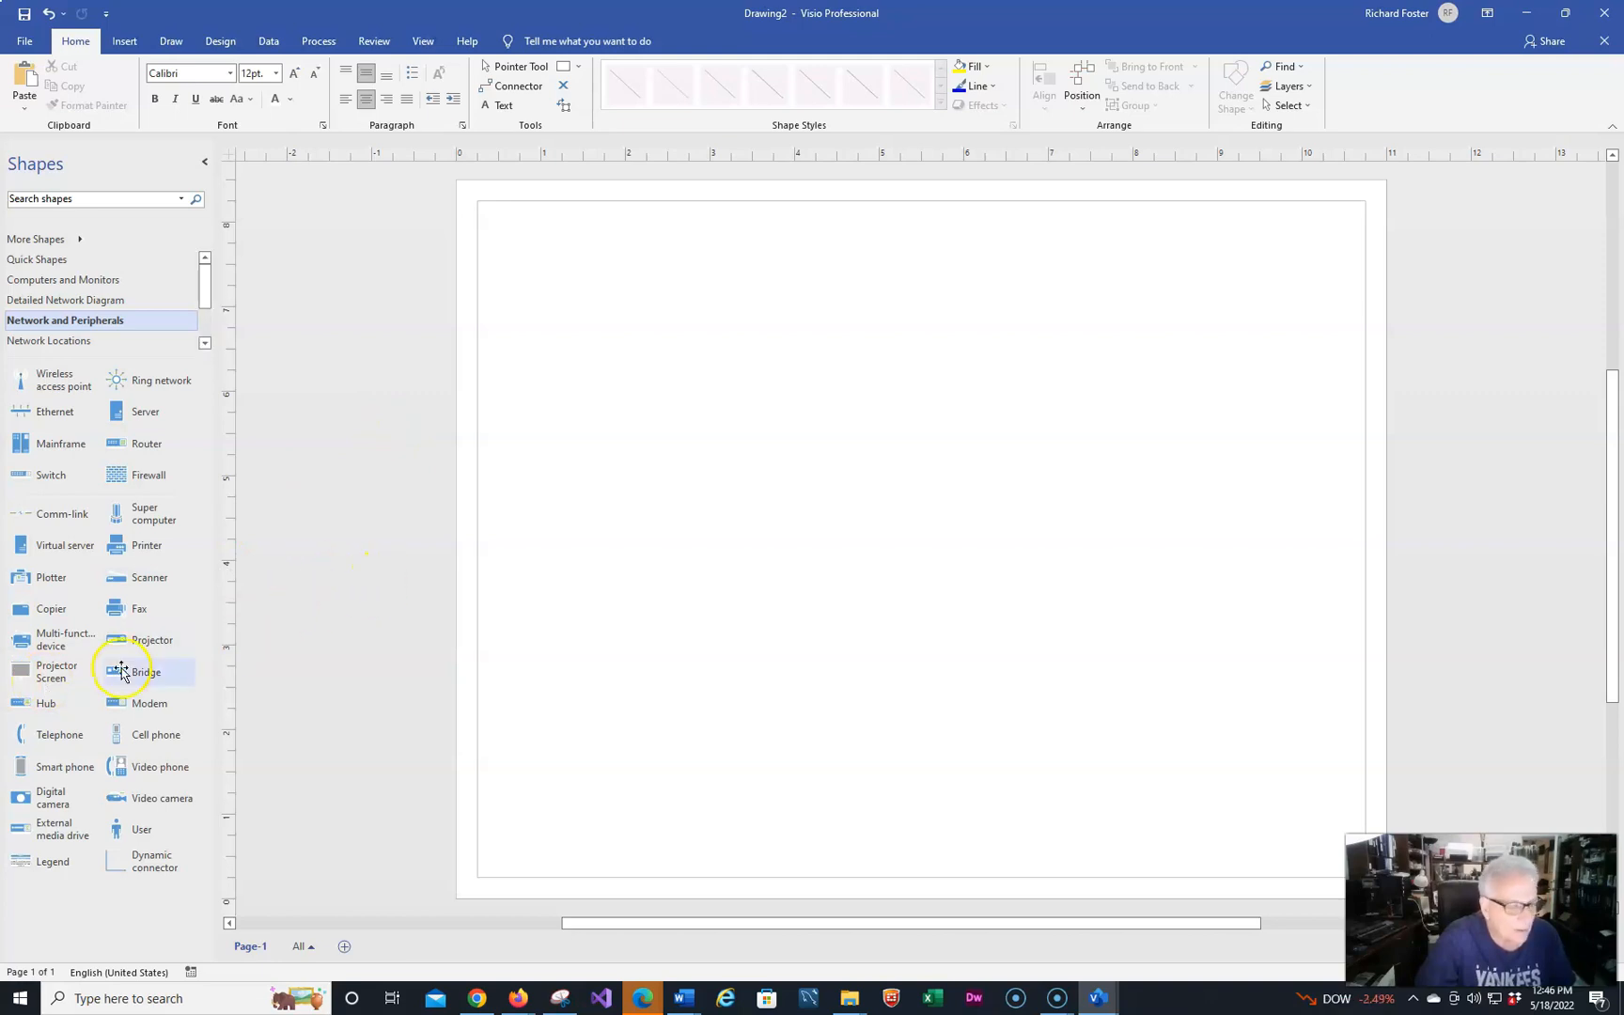
- Place a laptop and, well to its right, a PC from the Computers and Monitors stencil in the lower part of the page
left_click(91, 281)
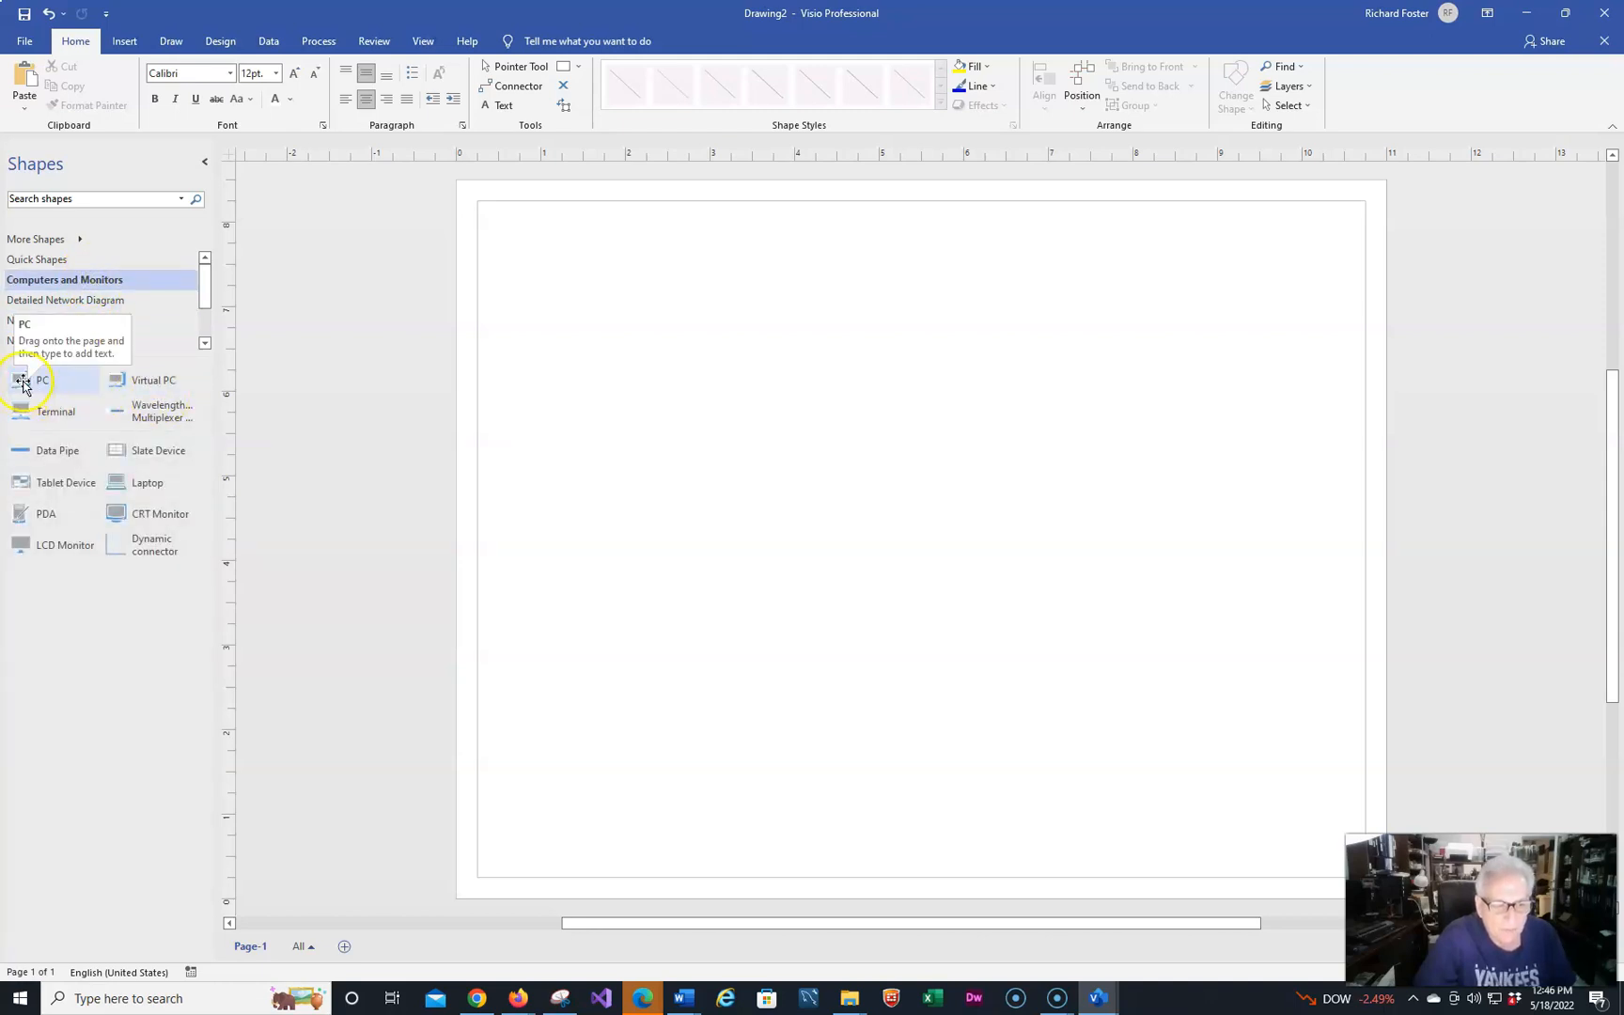
left_click_drag(22, 385, 899, 661)
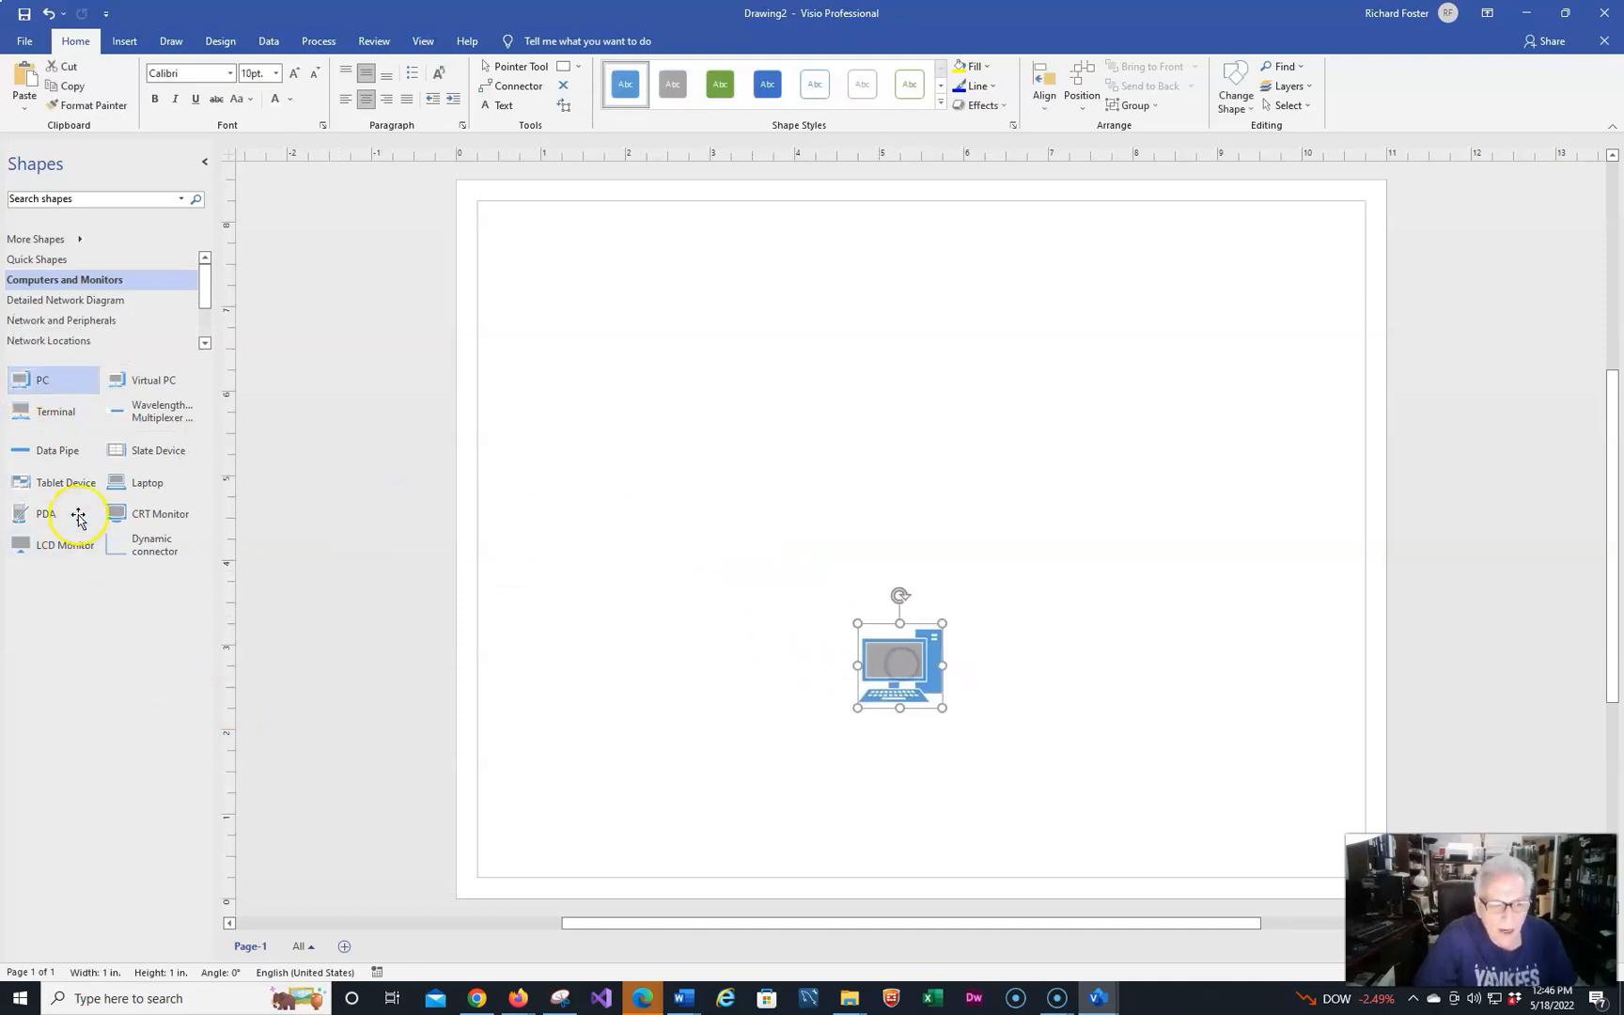
left_click_drag(127, 495, 680, 662)
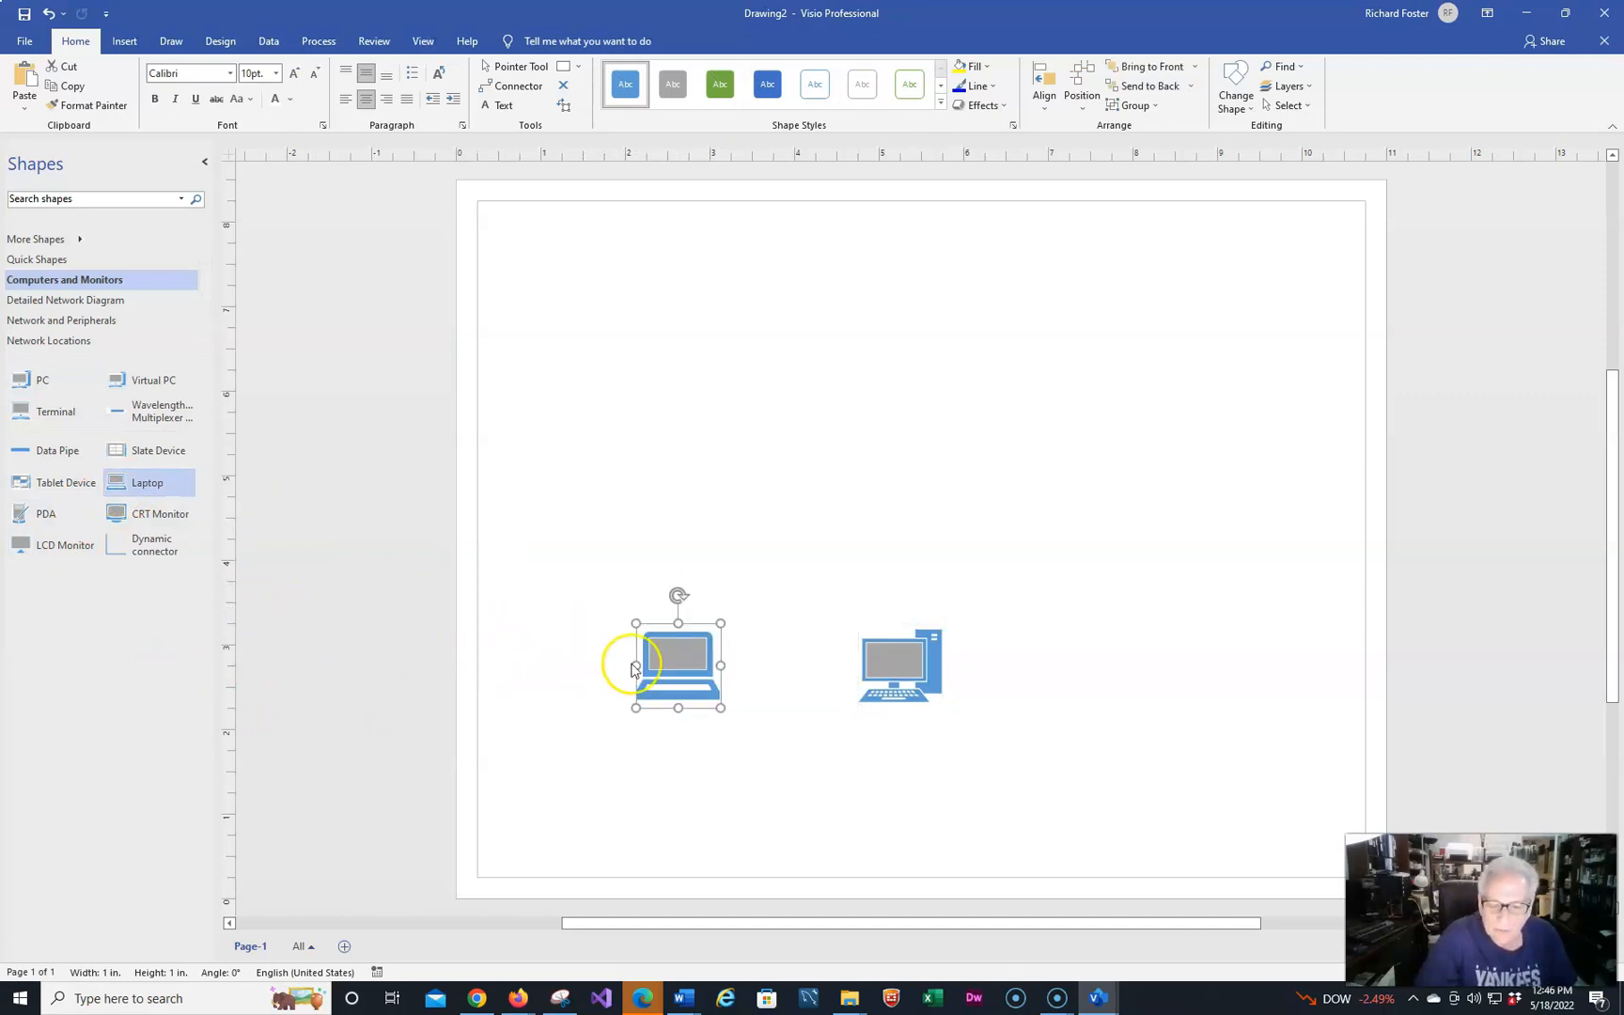
left_click_drag(909, 662, 1086, 655)
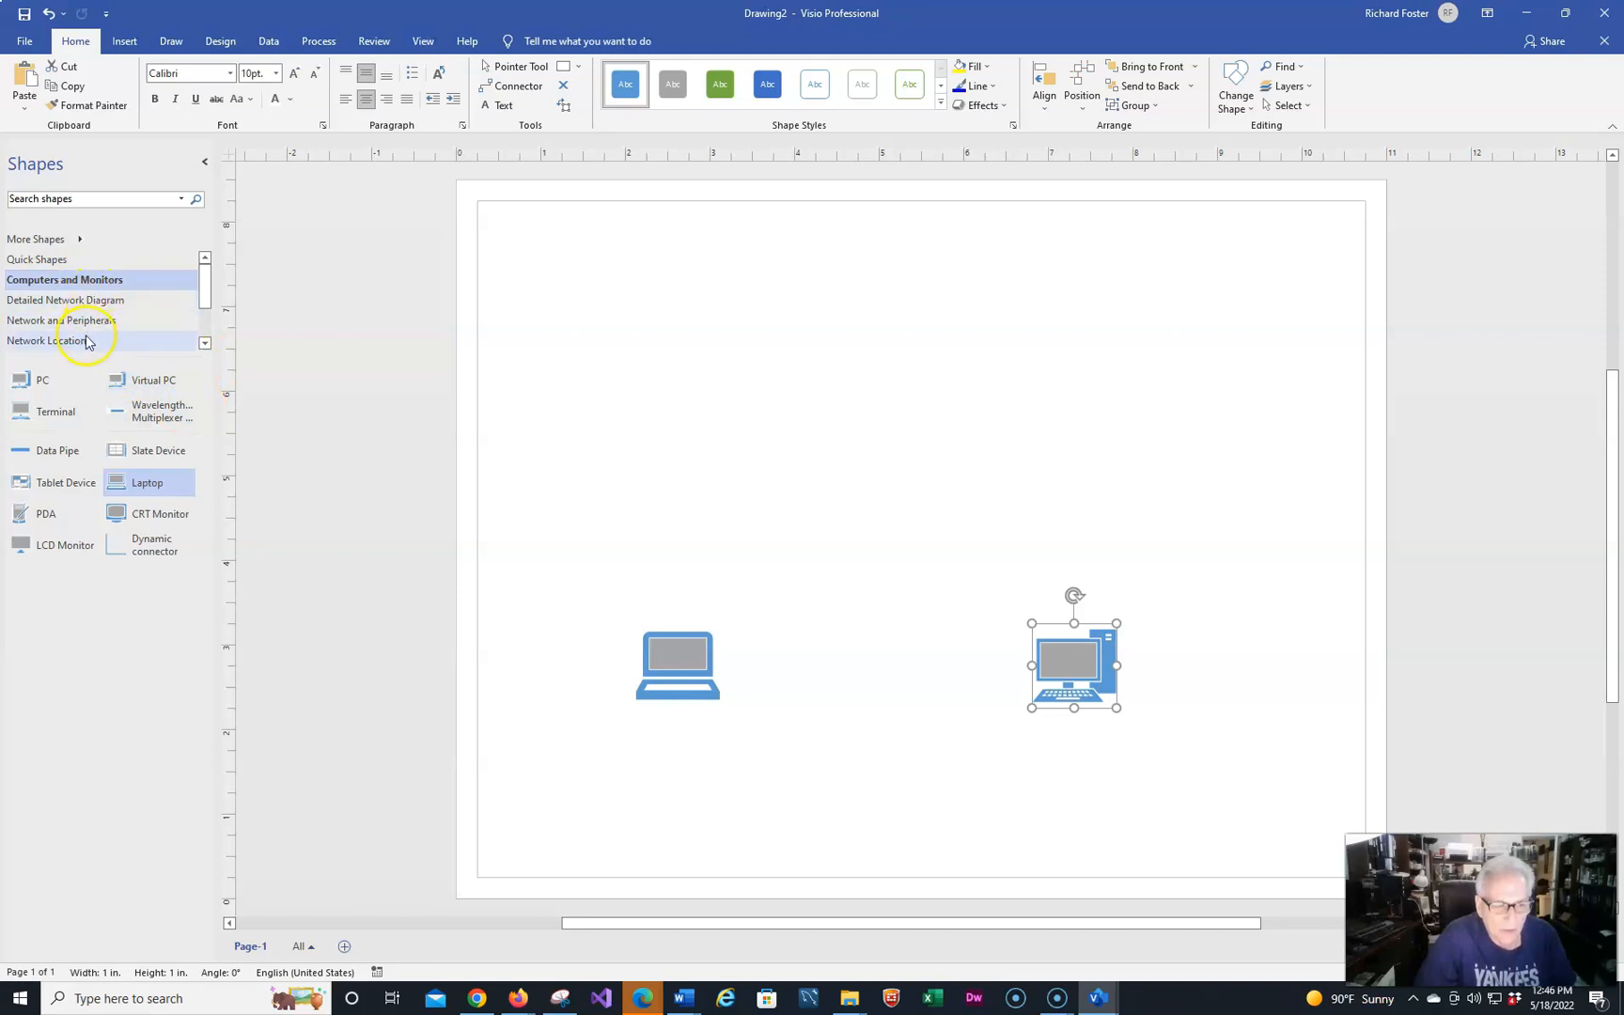
- Add a firewall at the page's top centre, a wireless access point at its upper right and a multi-function device above the computers
left_click(78, 303)
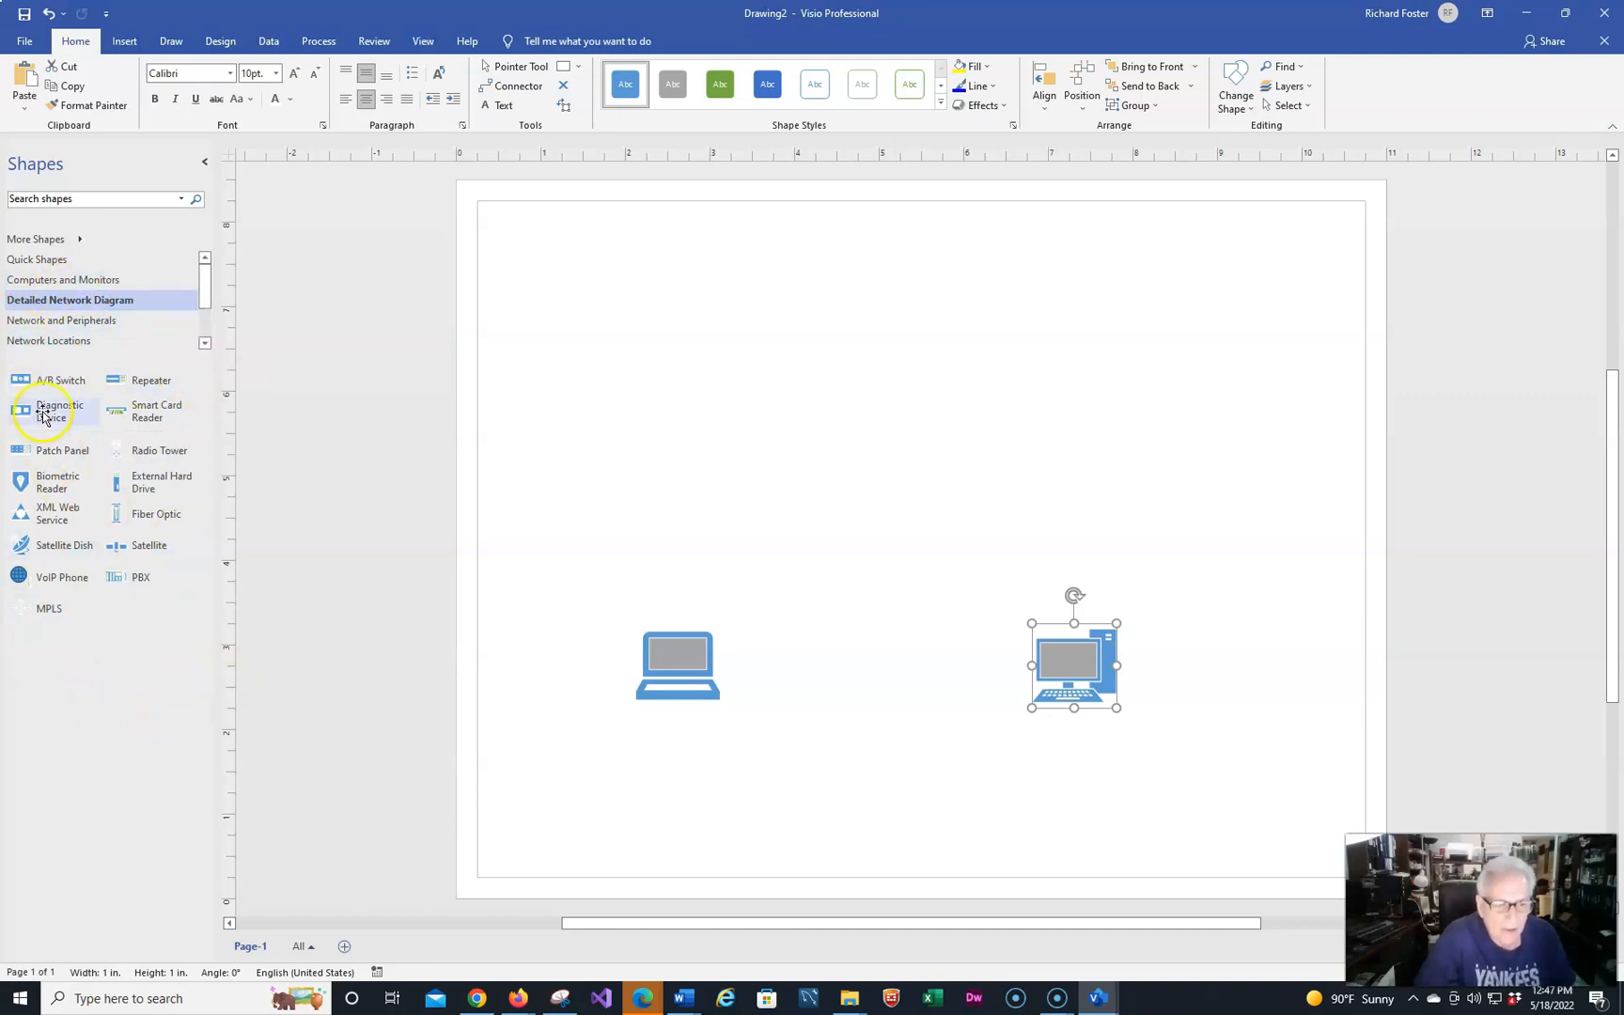
left_click(41, 323)
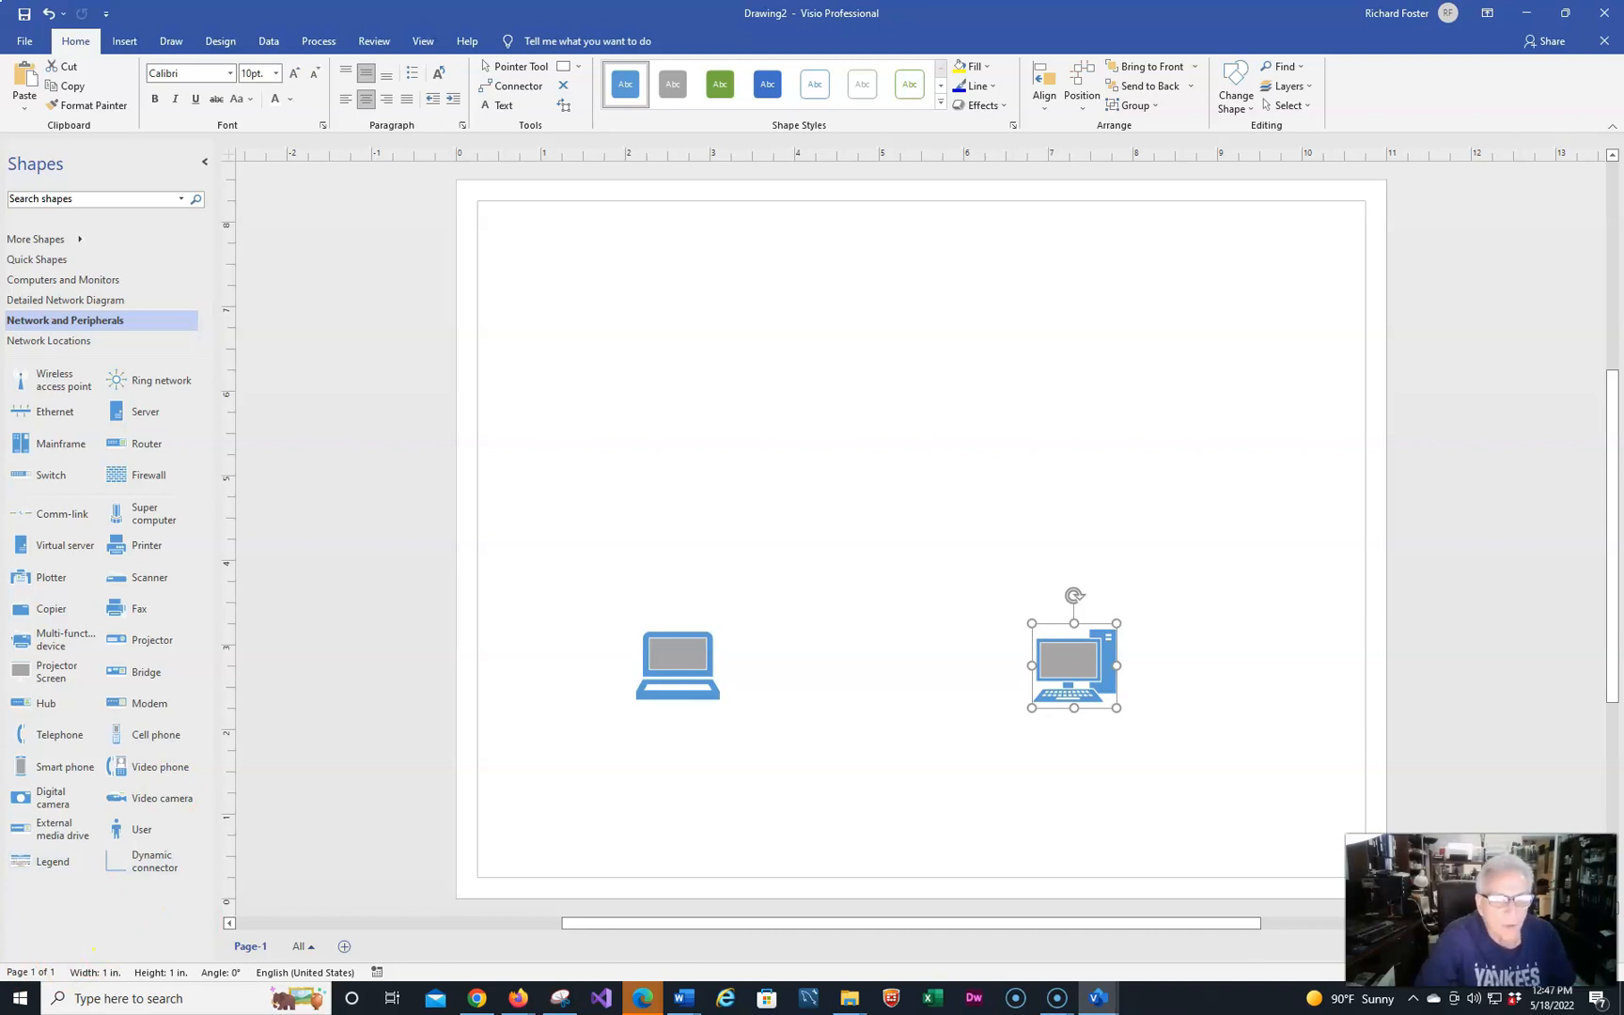
left_click_drag(116, 474, 870, 296)
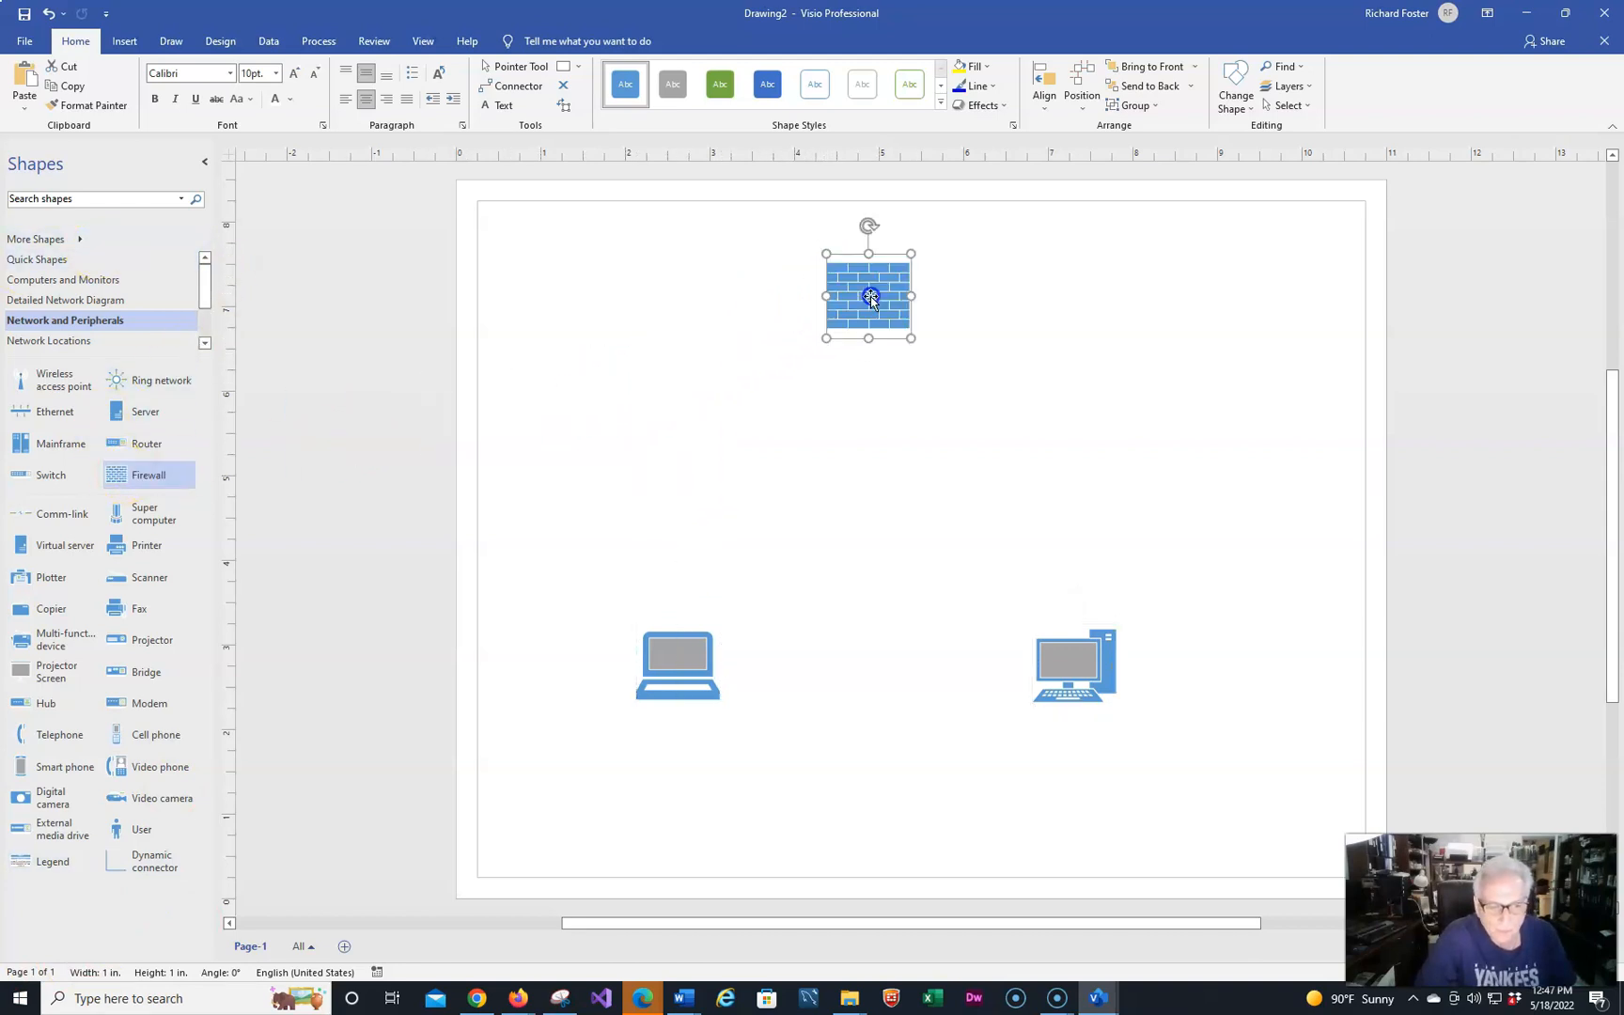
left_click_drag(30, 385, 1206, 292)
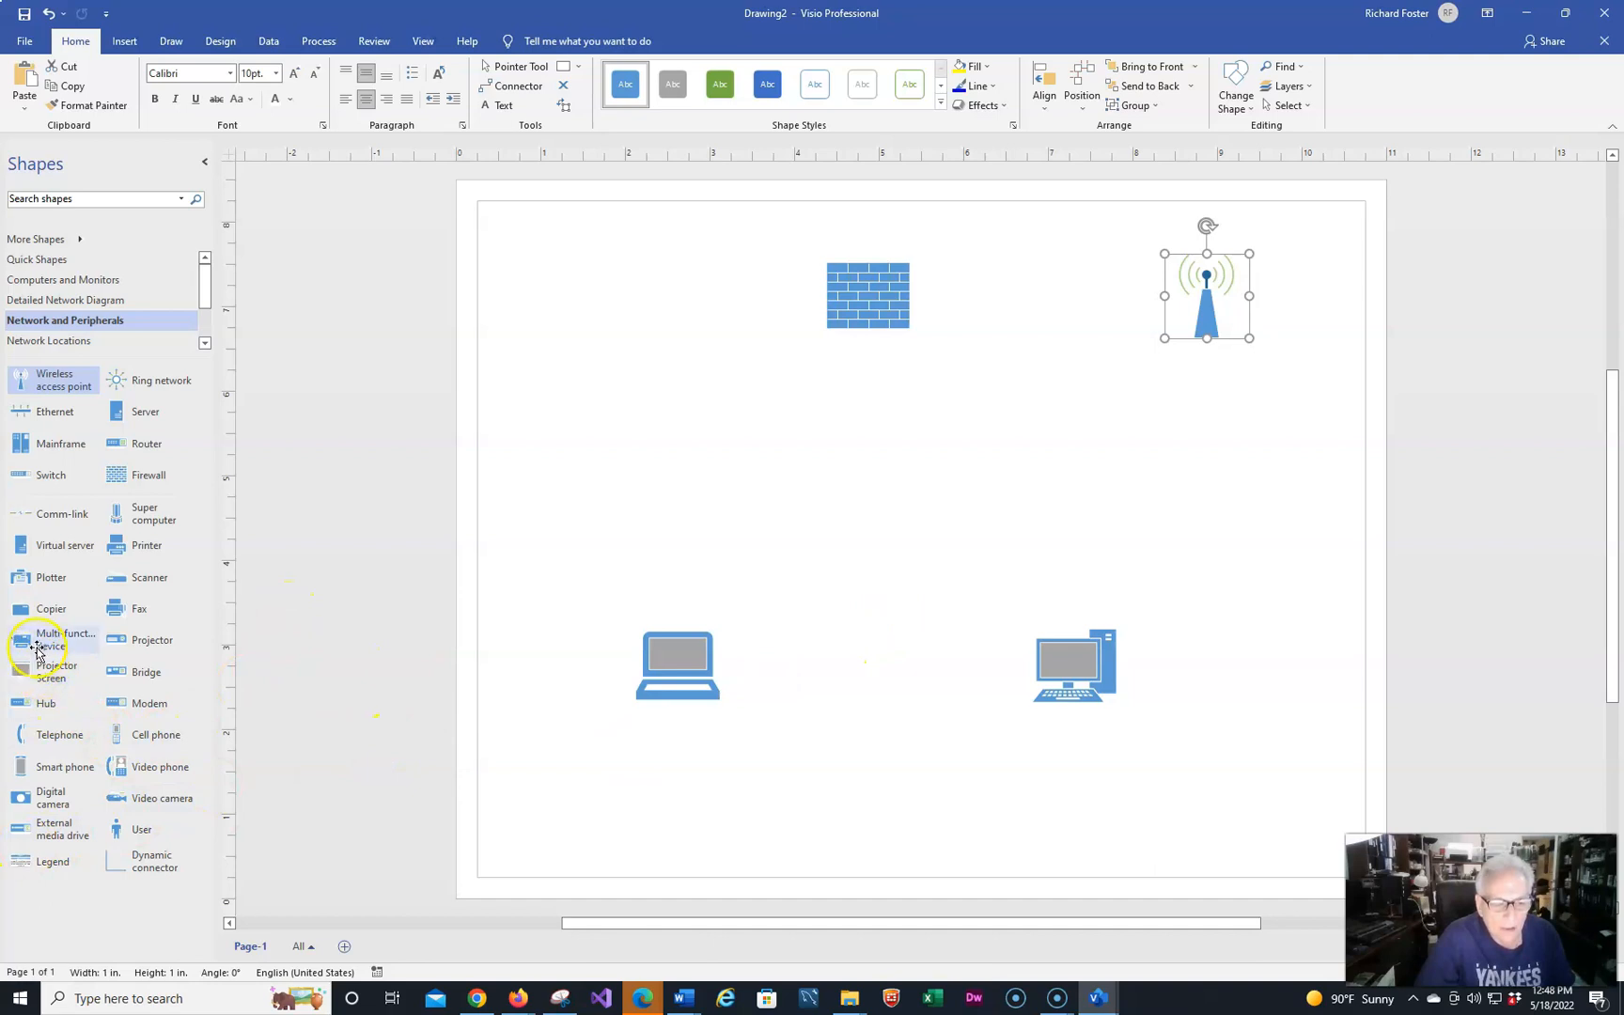
left_click_drag(37, 642, 973, 516)
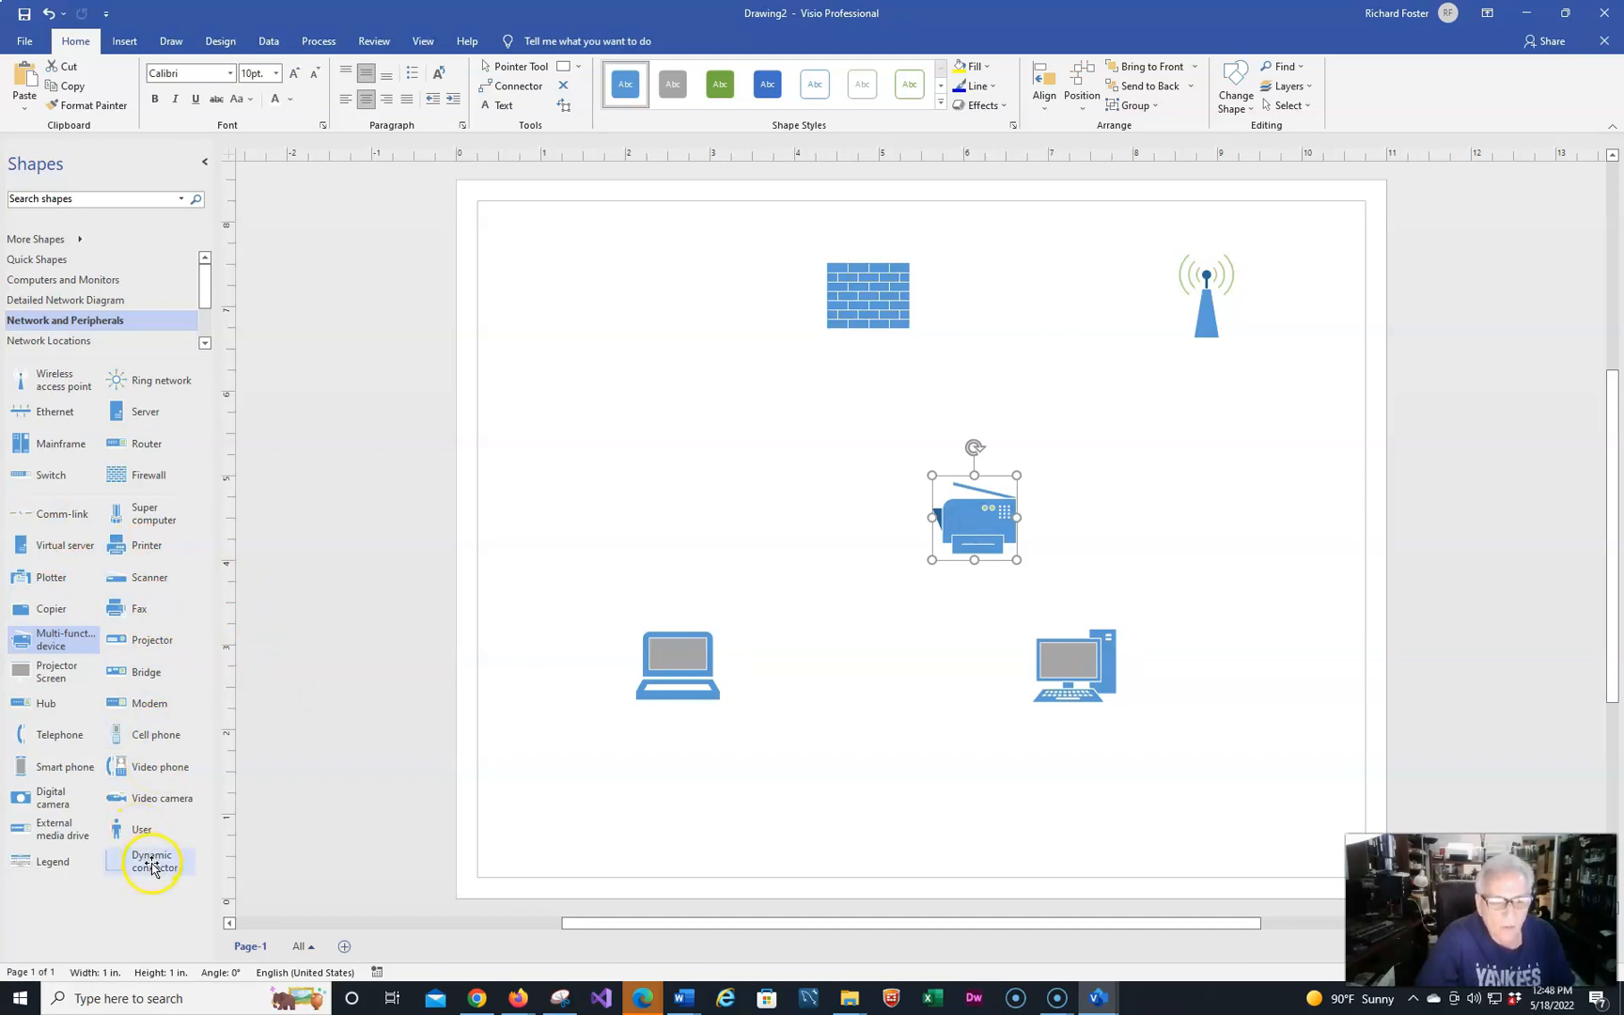
- Add a cloud from the Network Locations stencil at the page's upper left and shift the firewall to the right
left_click(47, 341)
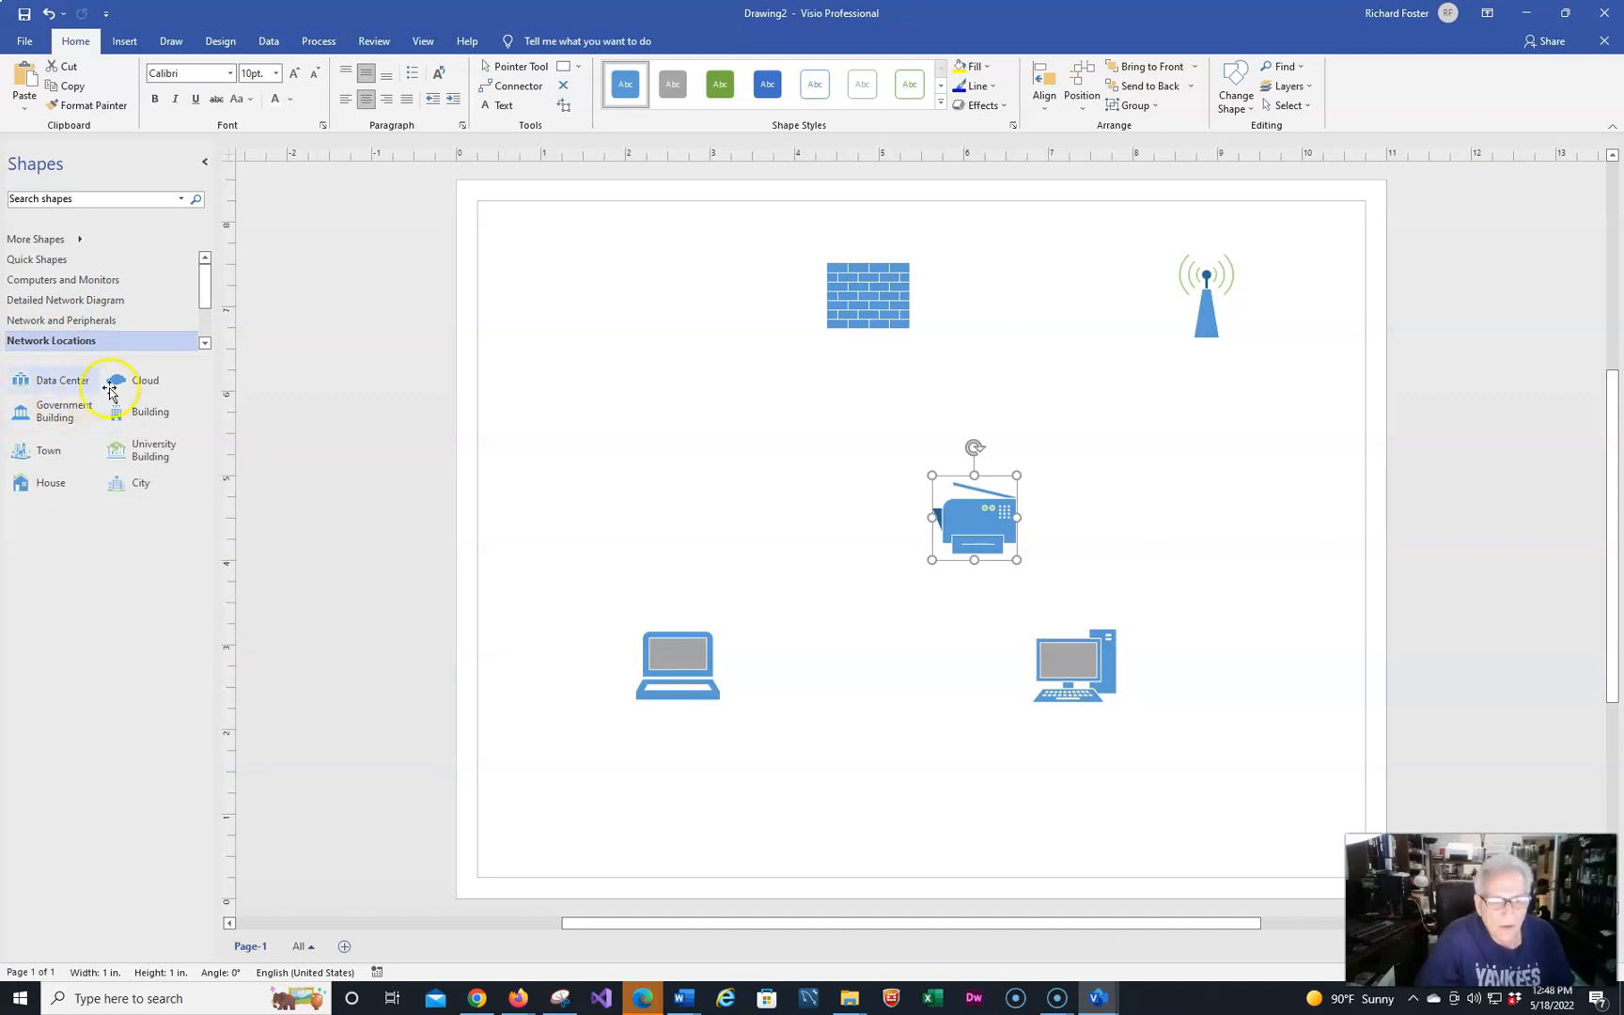
left_click_drag(129, 385, 544, 289)
left_click_drag(870, 276, 971, 282)
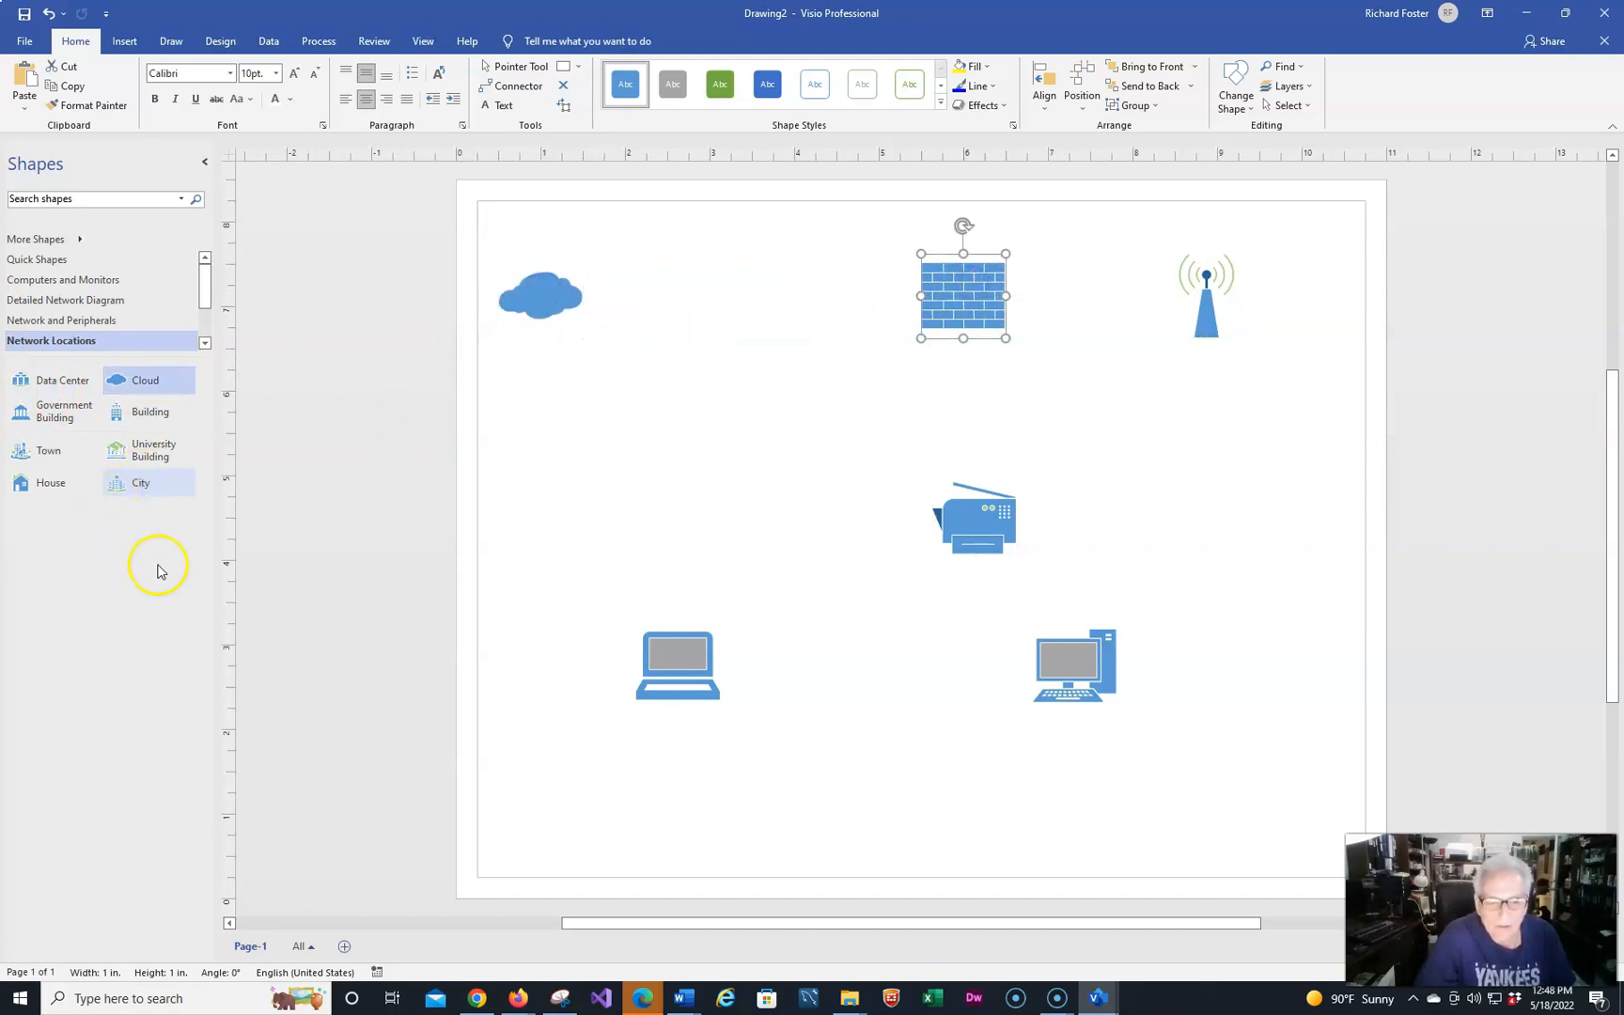
- Place a router between the cloud and the firewall, with a comm-link between the cloud and the router
left_click(144, 371)
left_click(106, 280)
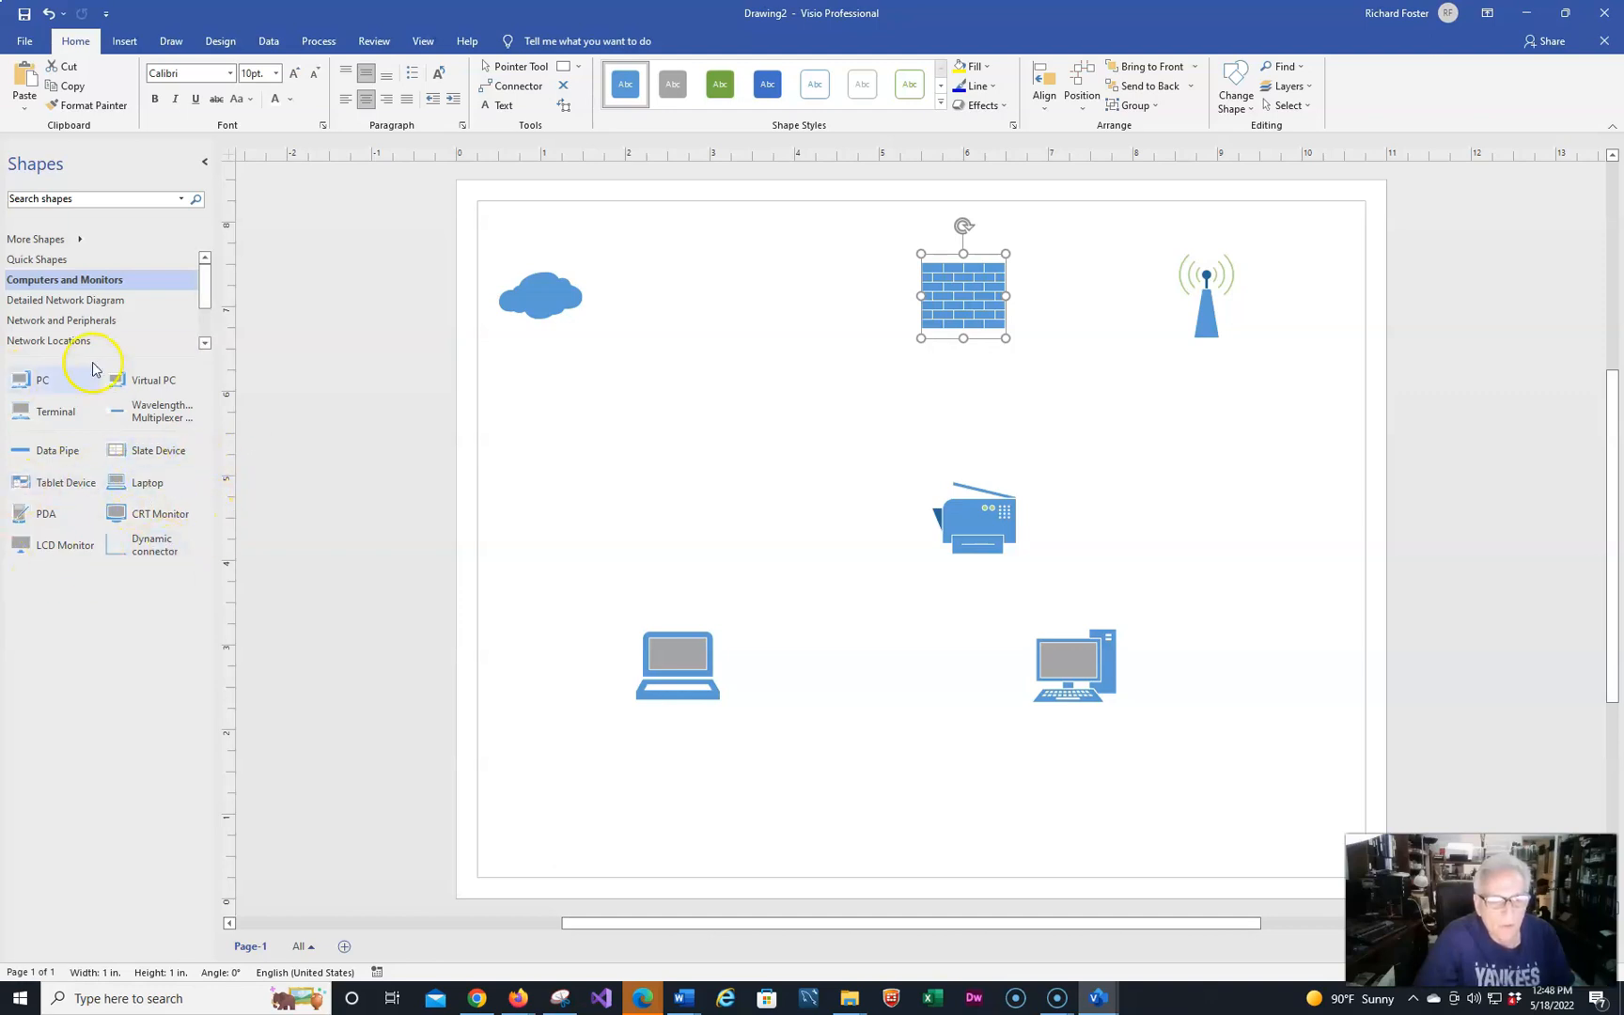
left_click(83, 305)
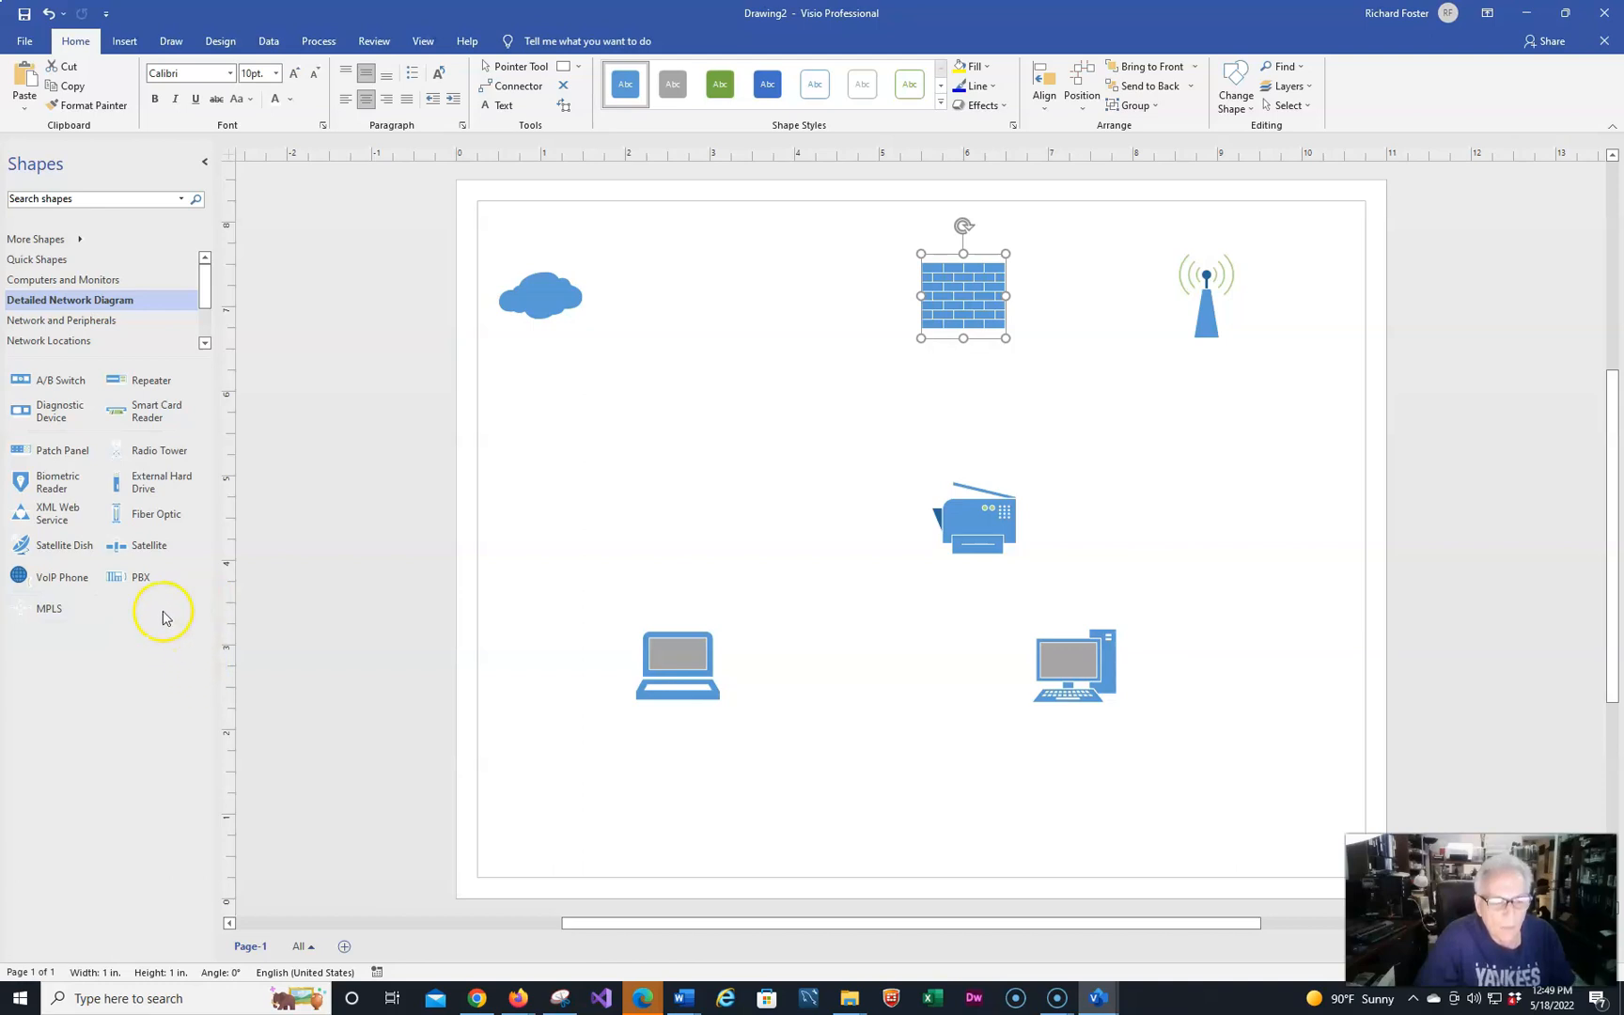
left_click(57, 321)
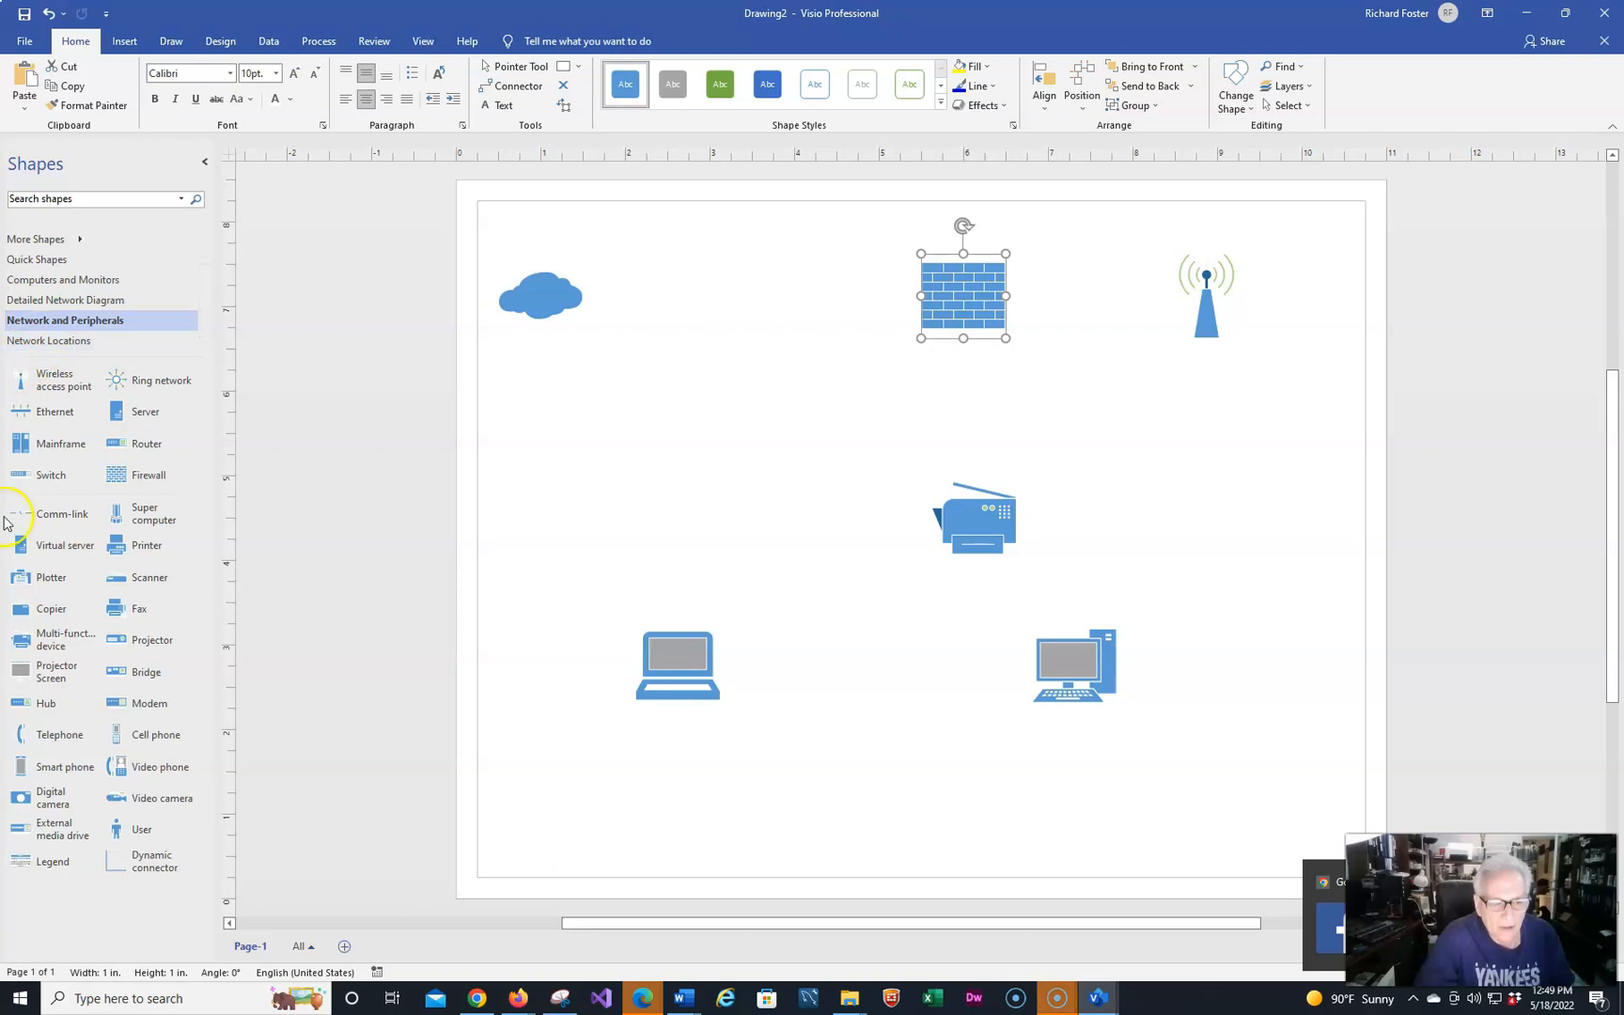
left_click_drag(130, 452, 749, 305)
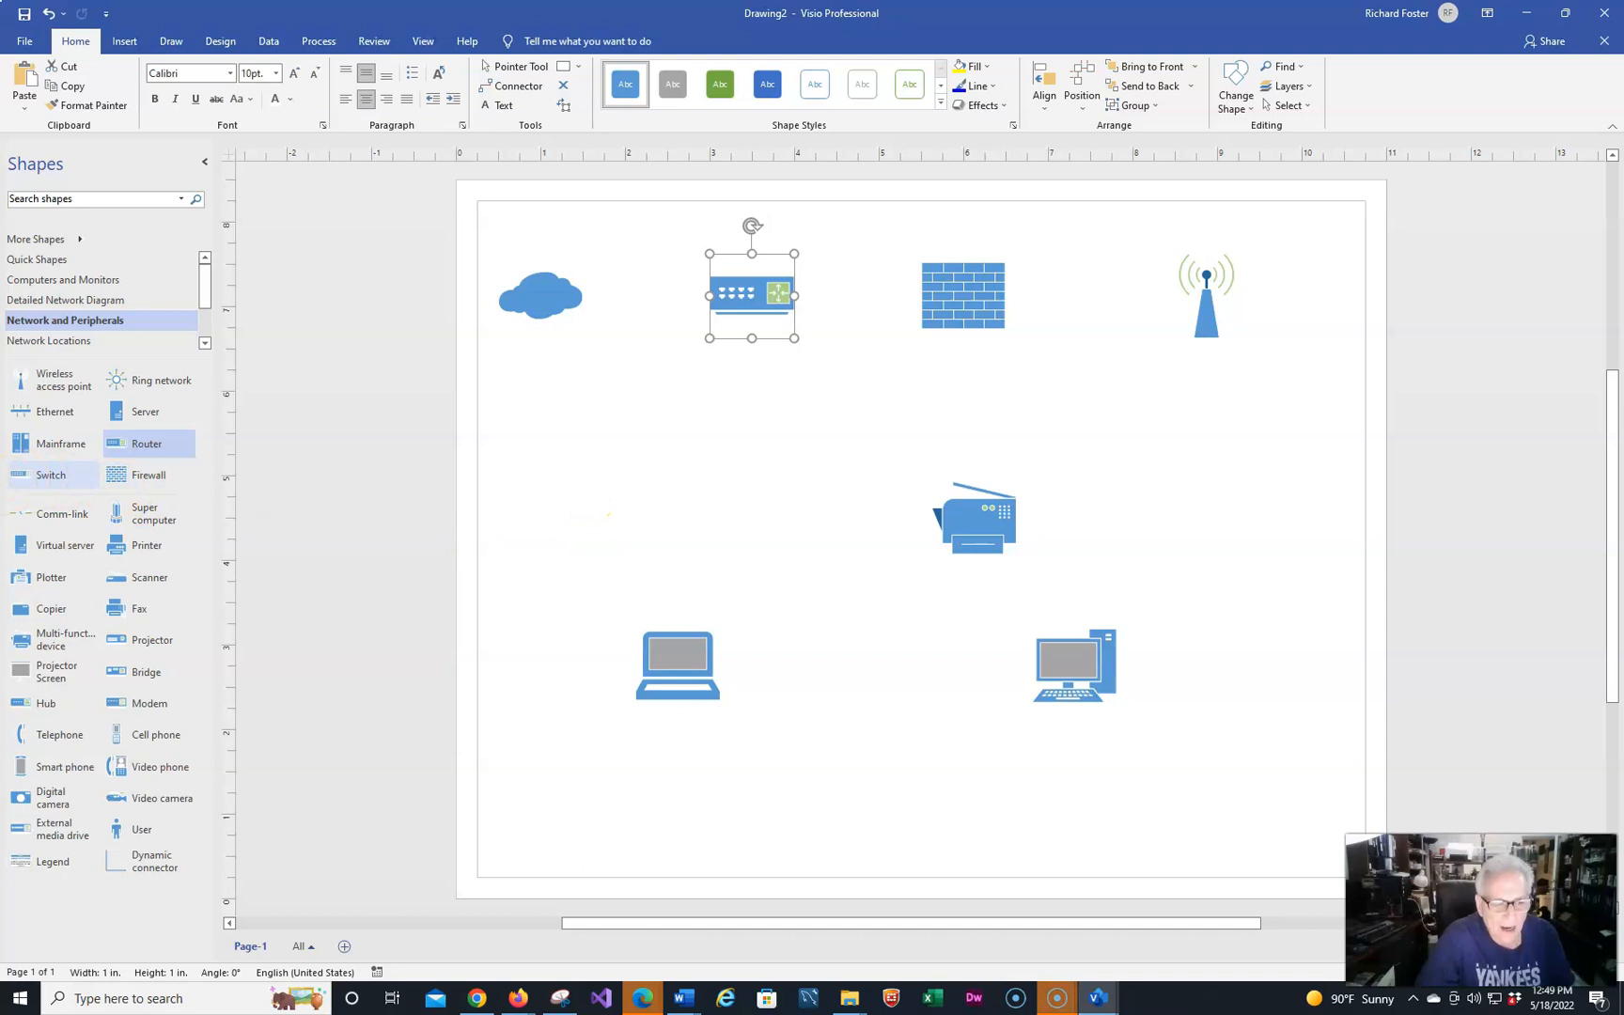
left_click_drag(45, 519, 658, 293)
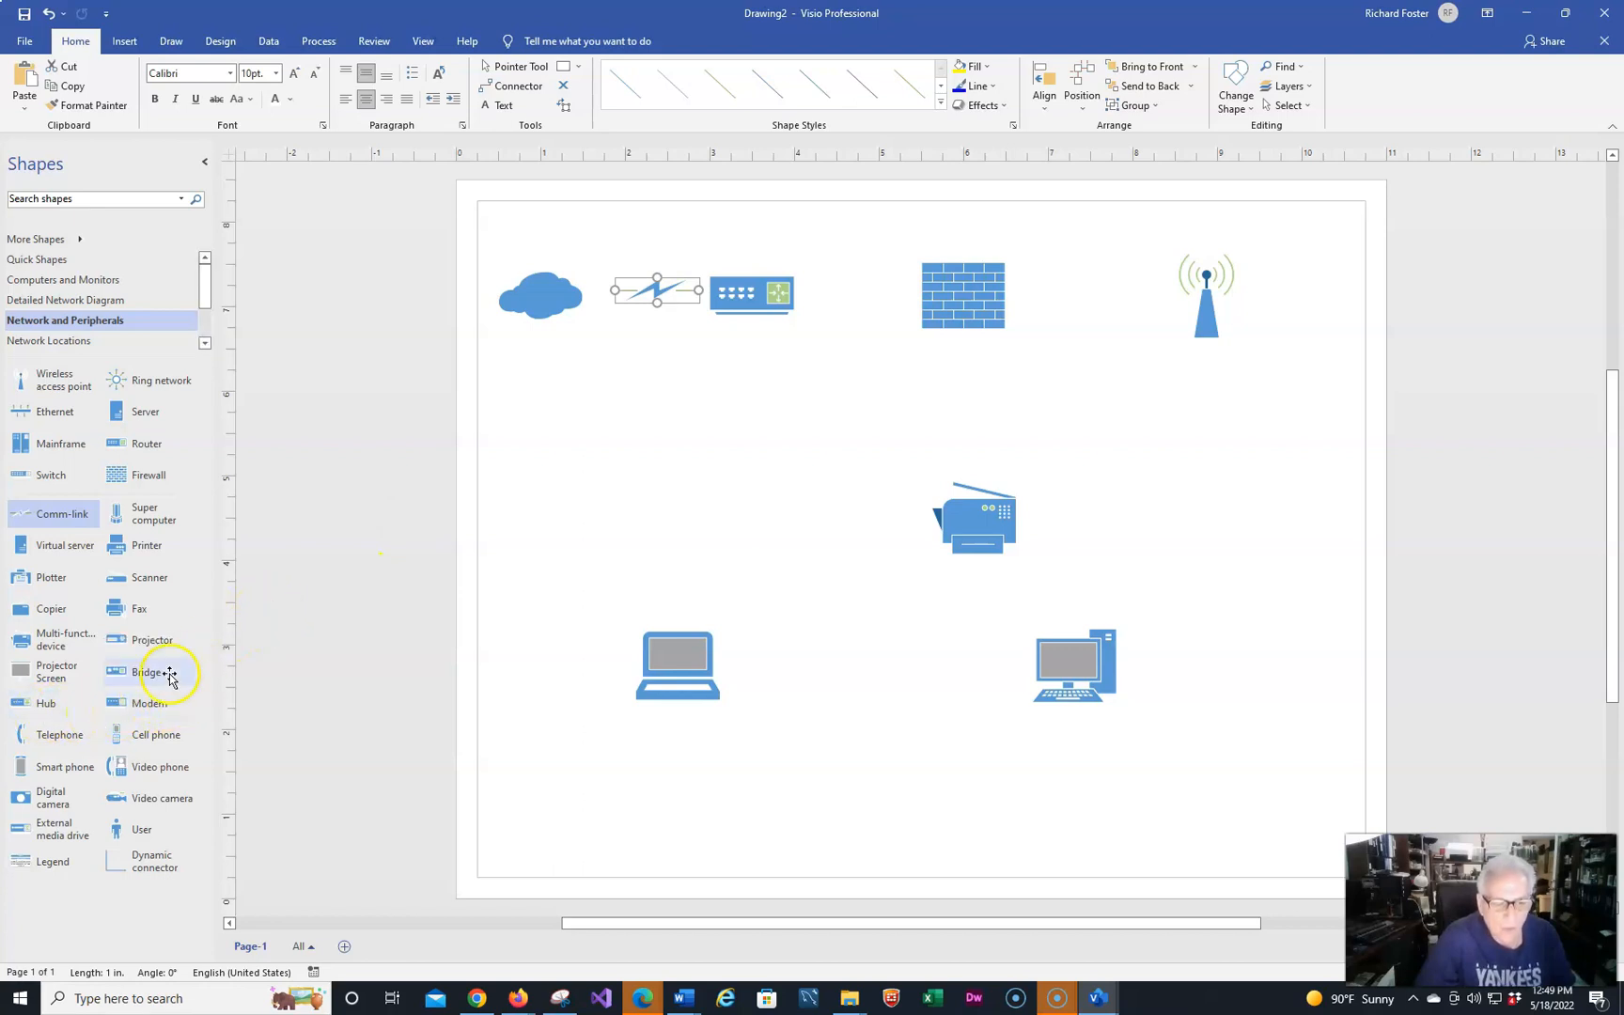
- Add a switch below the top row near the page centre and move the multi-function device directly beneath it
left_click_drag(39, 479, 872, 438)
left_click_drag(966, 524, 895, 577)
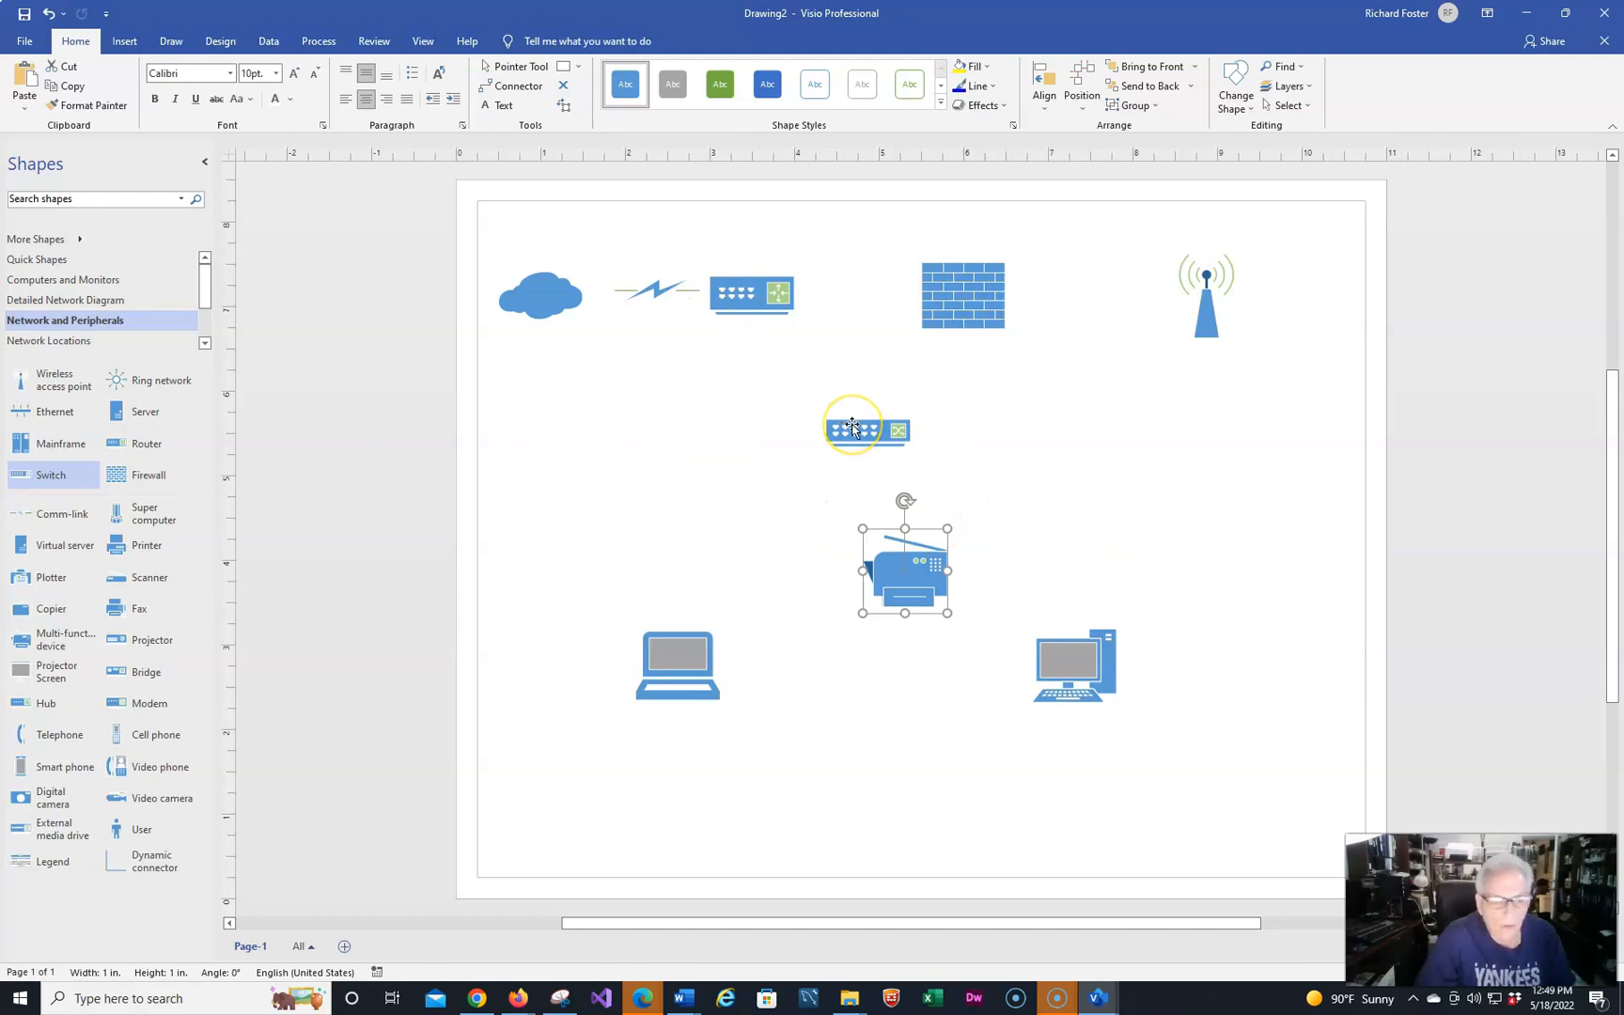
left_click_drag(859, 429, 896, 431)
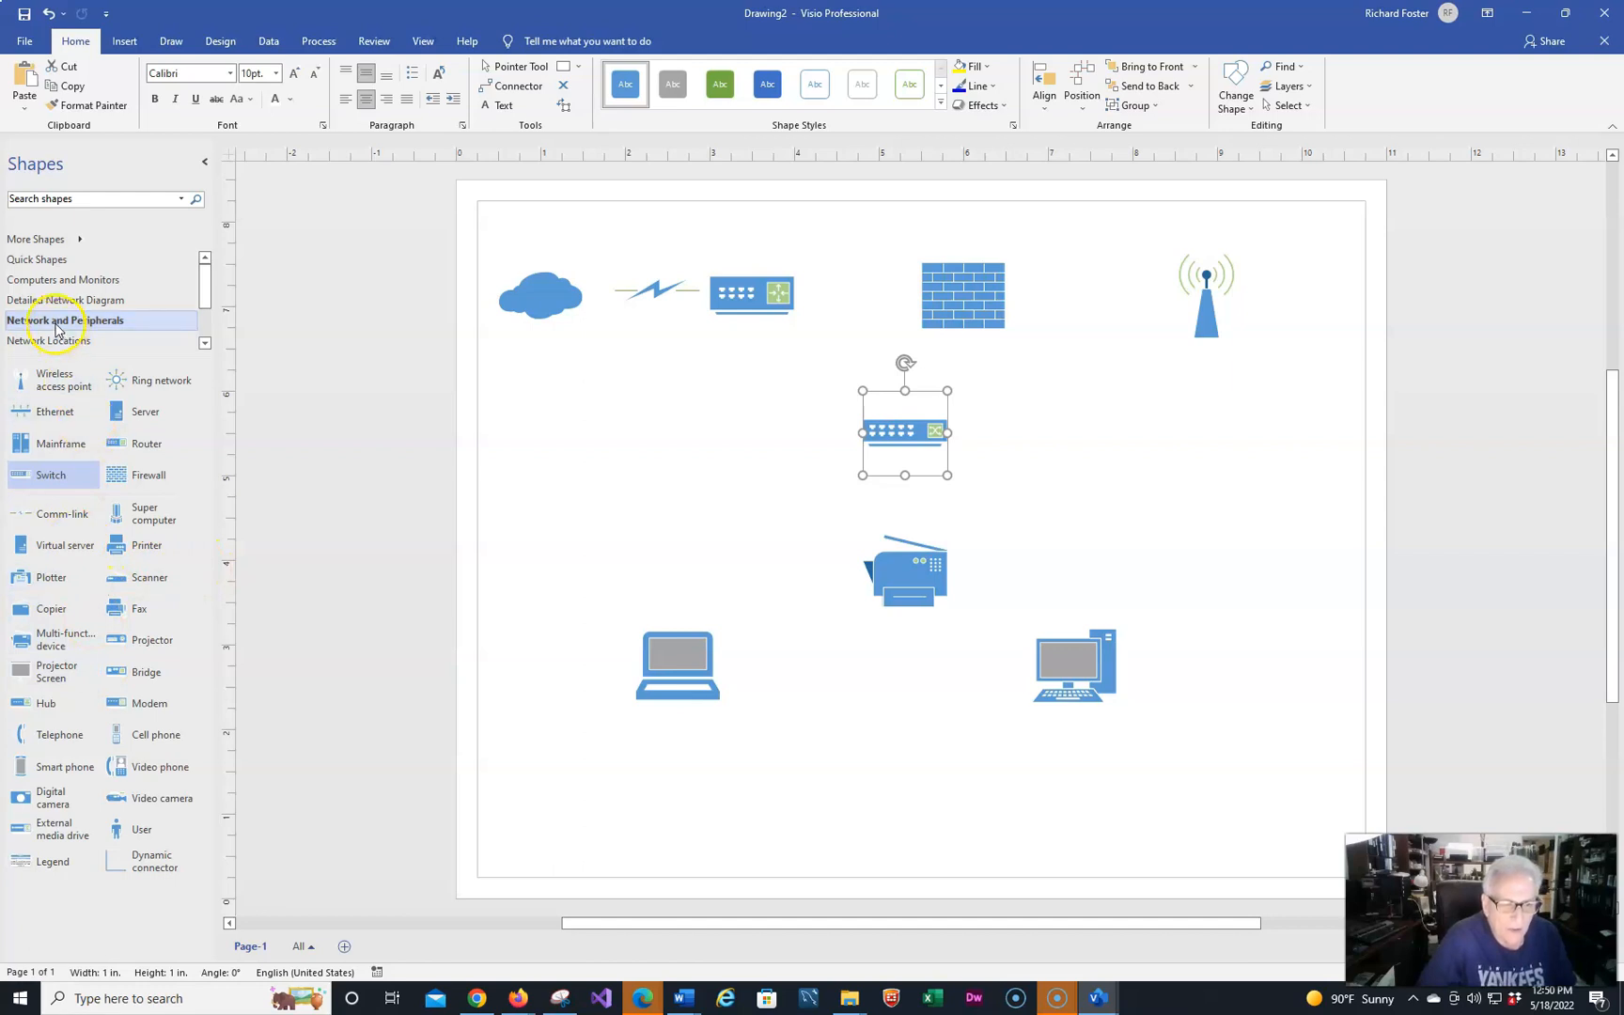
- Add a digital camera between the laptop and the PC, and move the multi-function device up and left of the switch
left_click_drag(44, 804, 863, 677)
left_click_drag(902, 570, 890, 529)
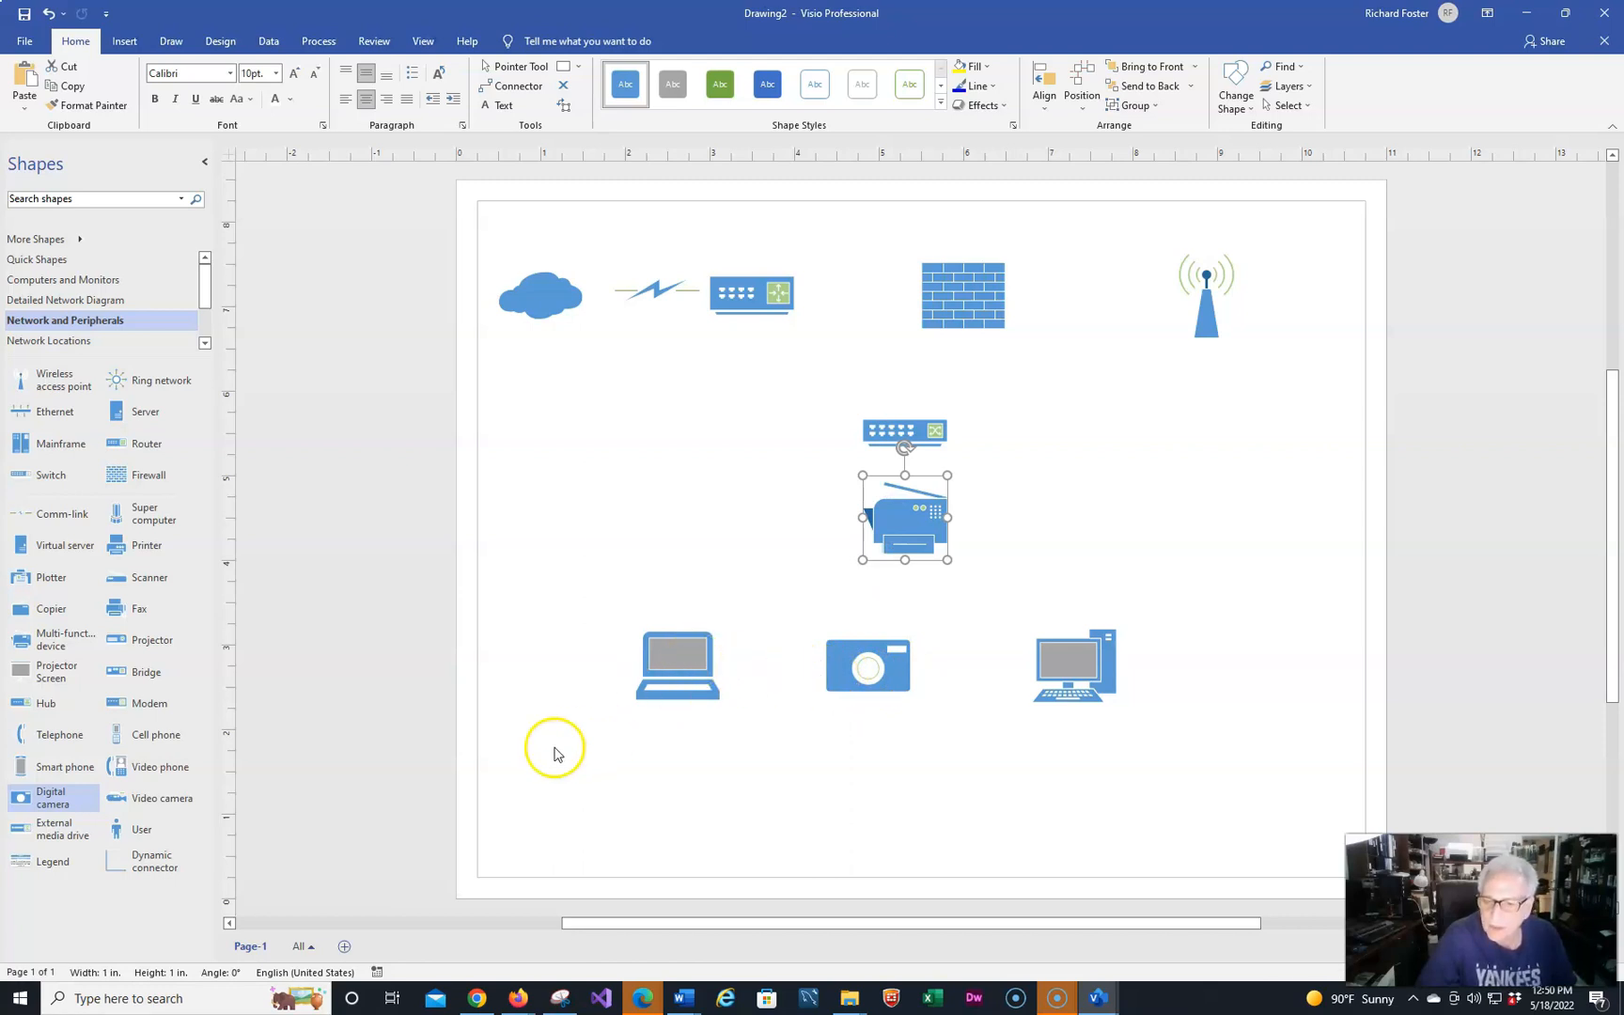
left_click_drag(892, 515, 770, 511)
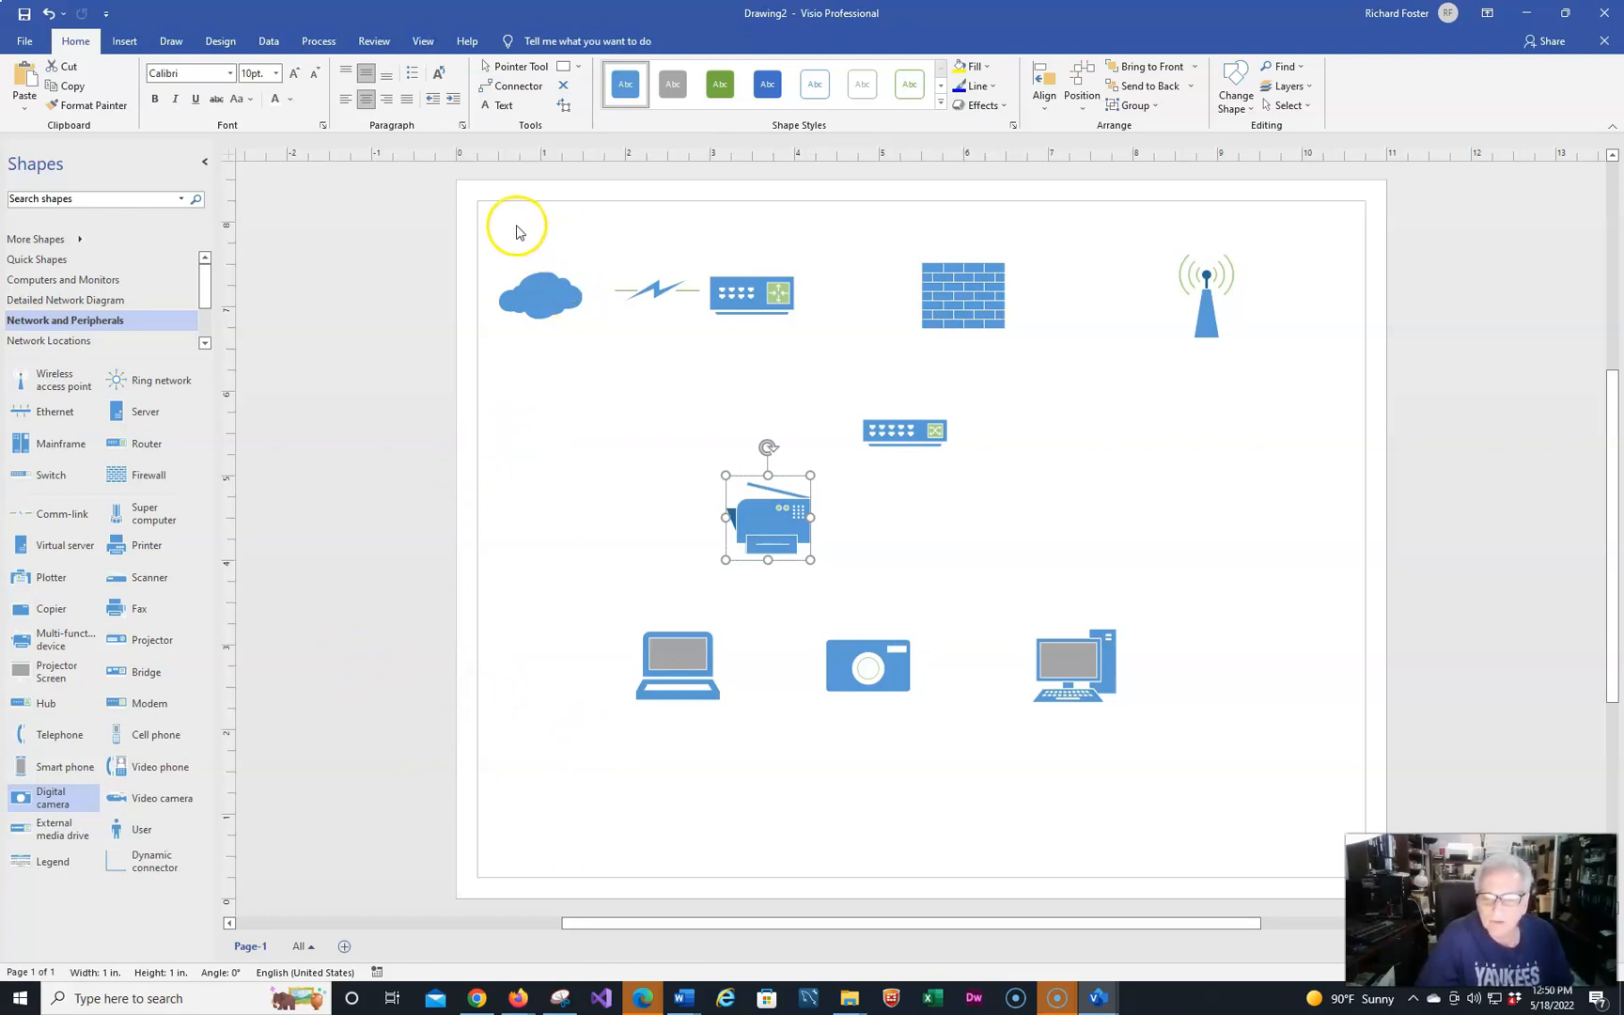
- Align the five top-row shapes by their middles and distribute them horizontally
left_click_drag(495, 218, 1316, 375)
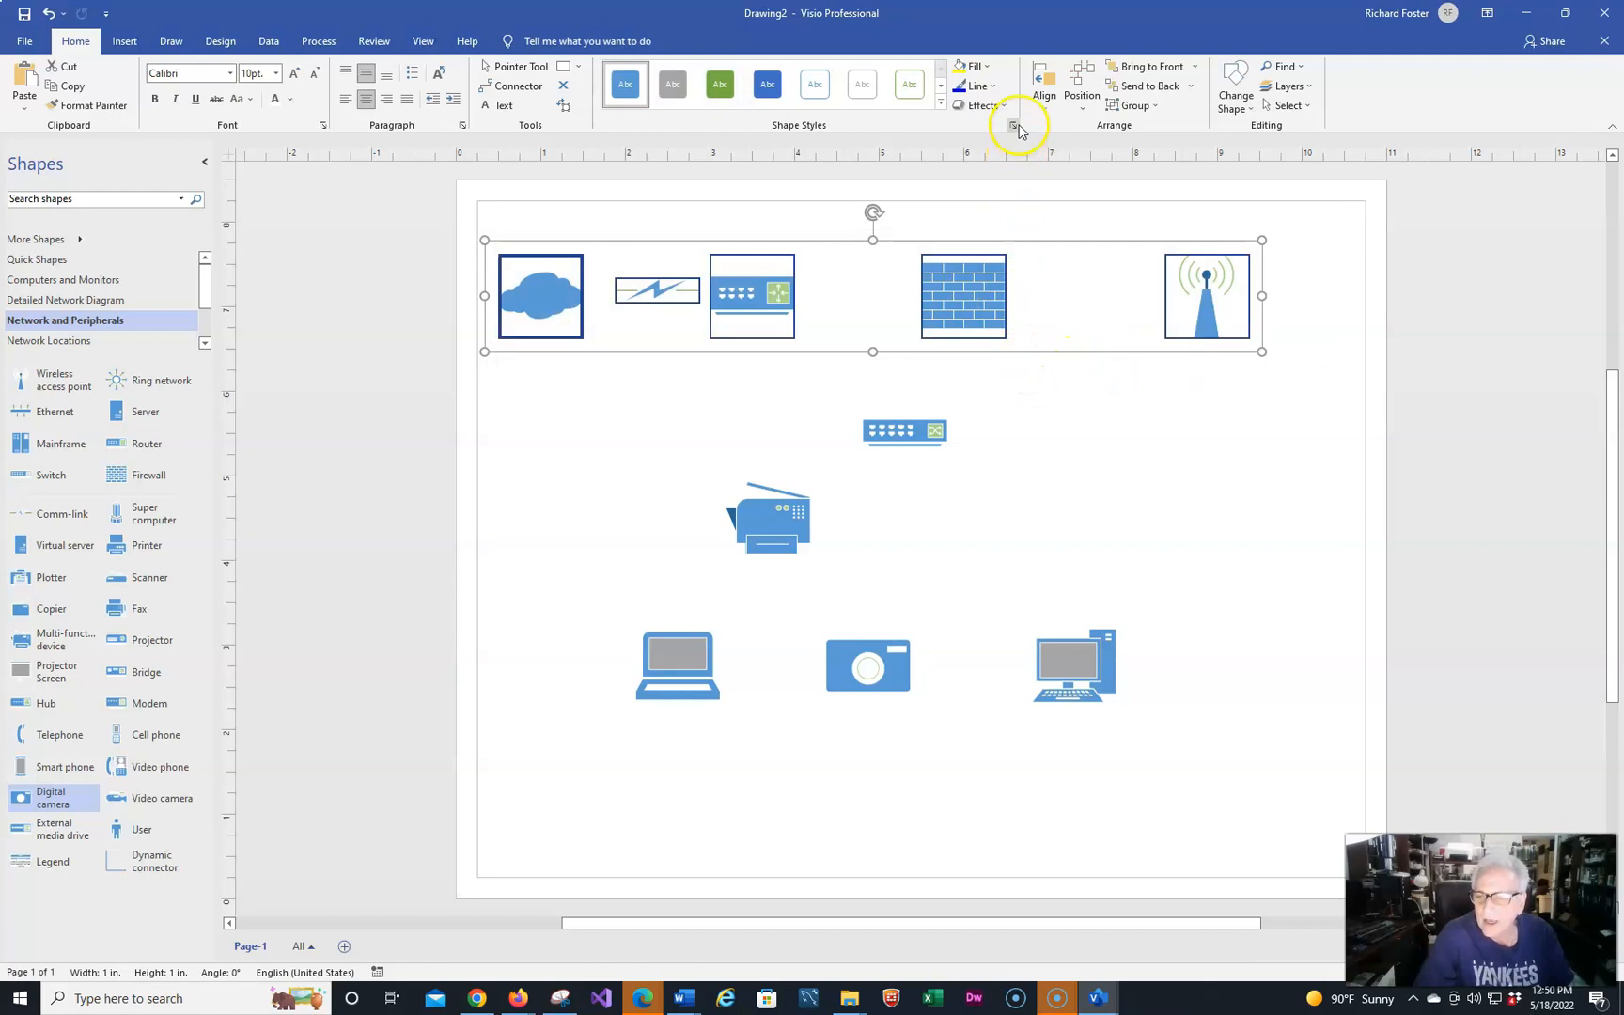
left_click(1047, 107)
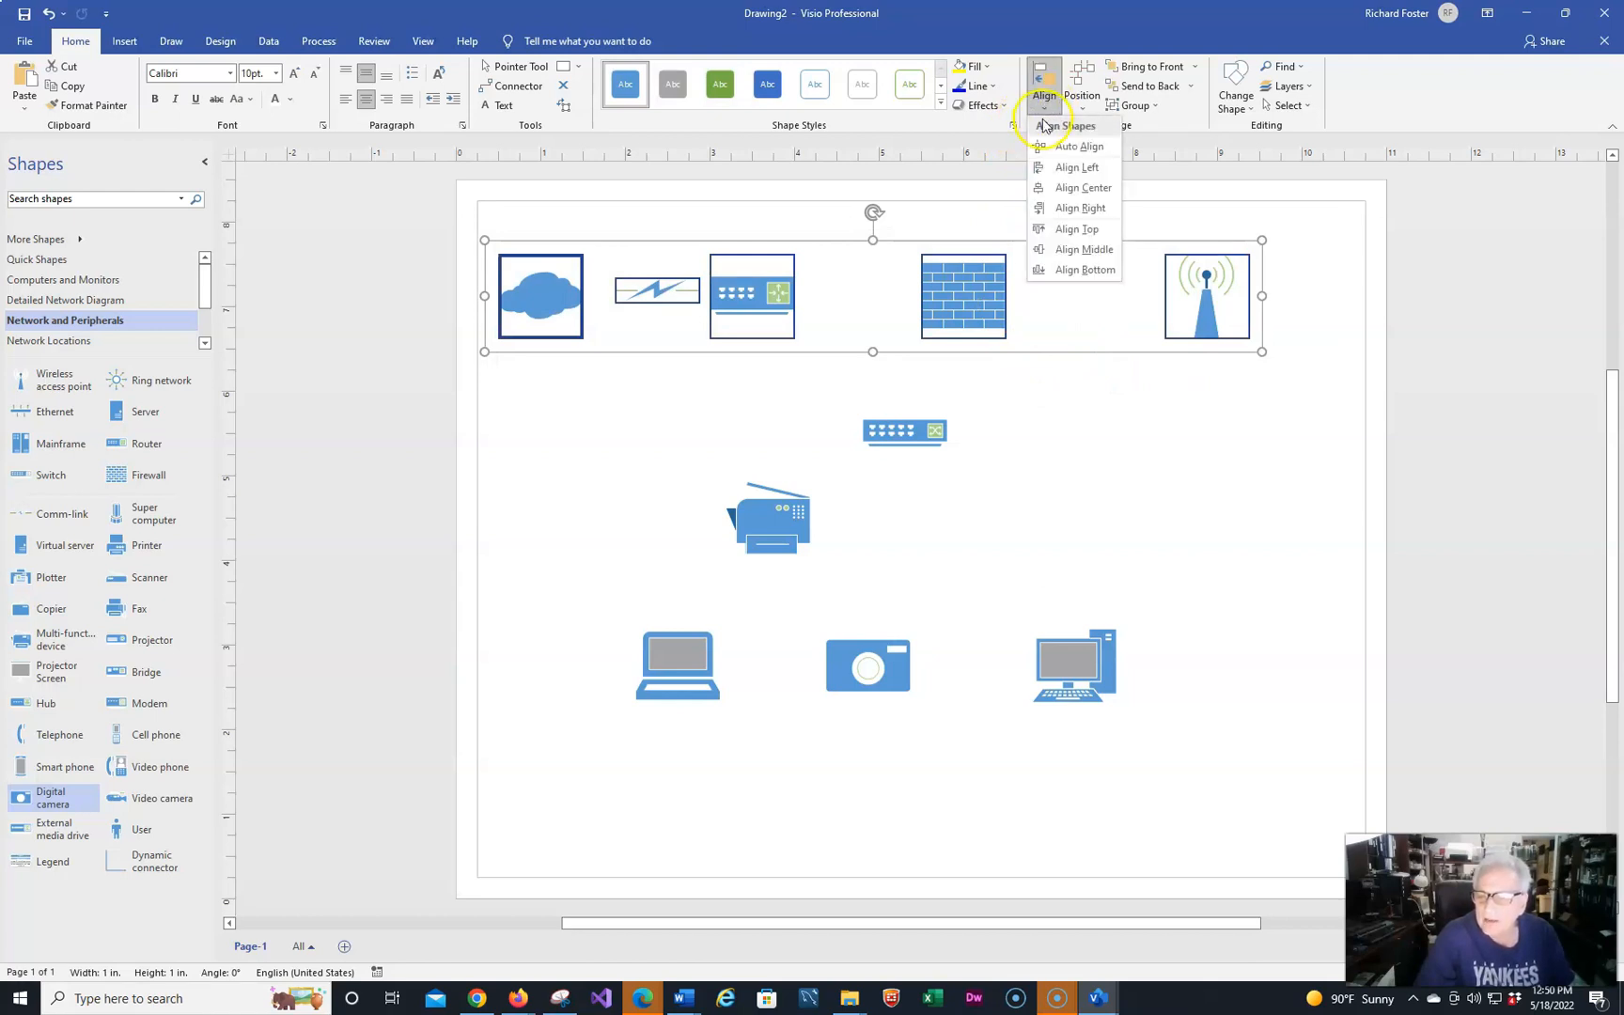
left_click(1073, 250)
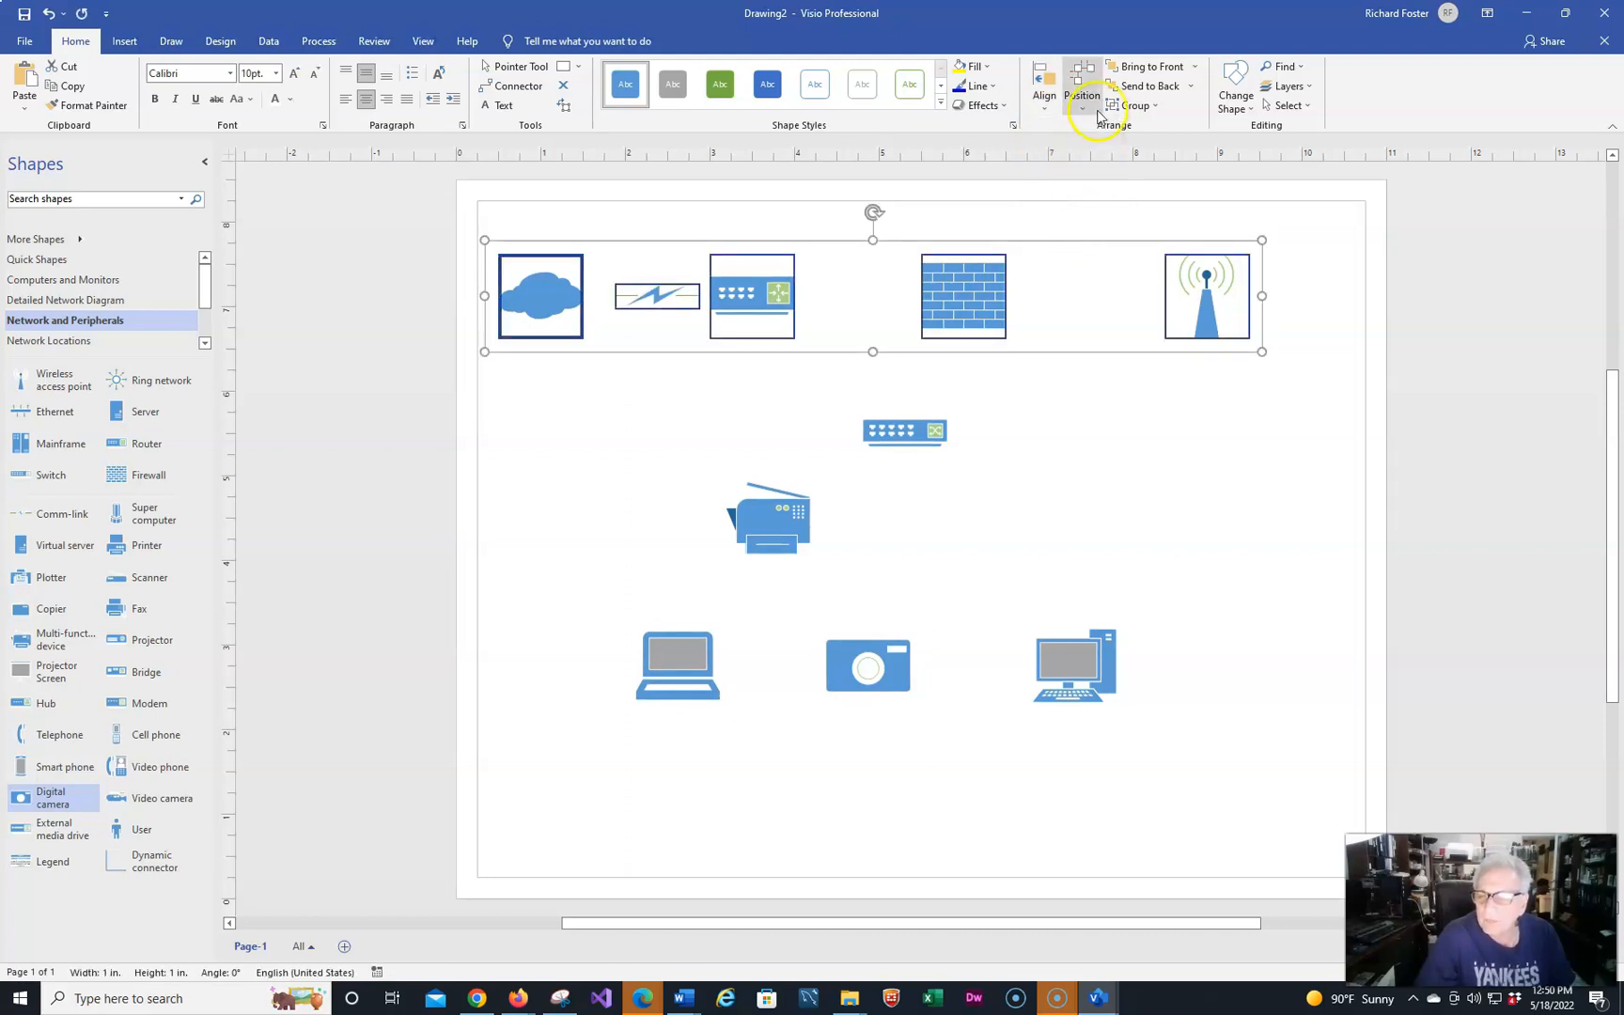
left_click(1081, 113)
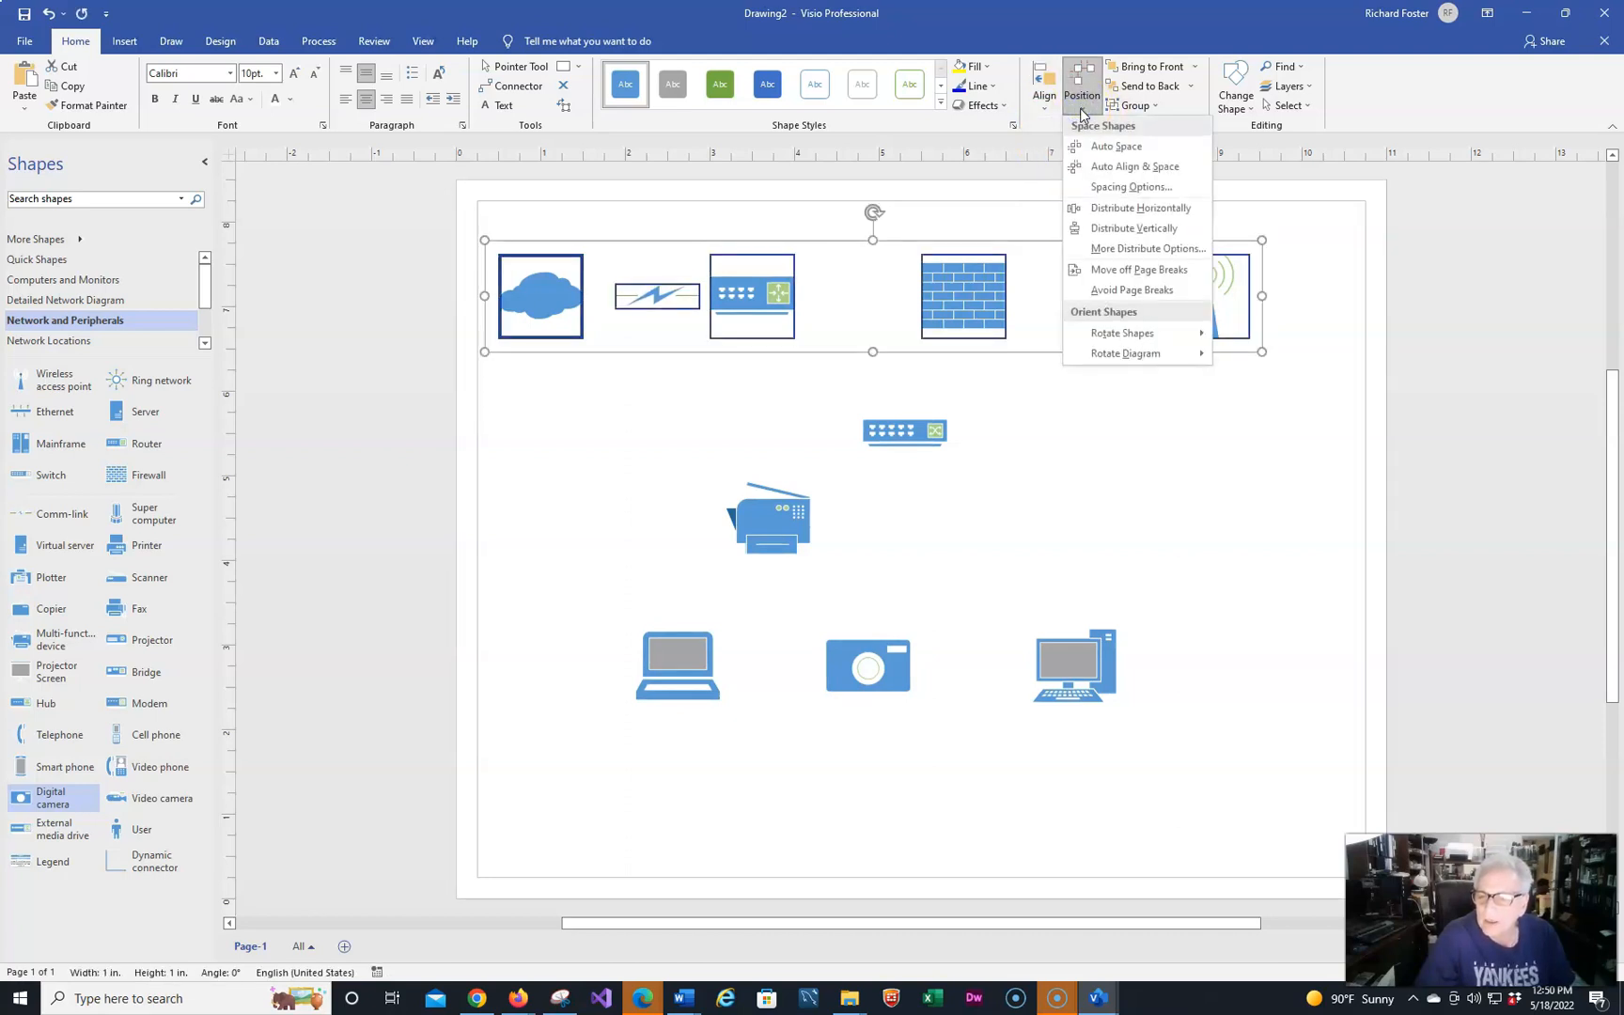
left_click(1108, 208)
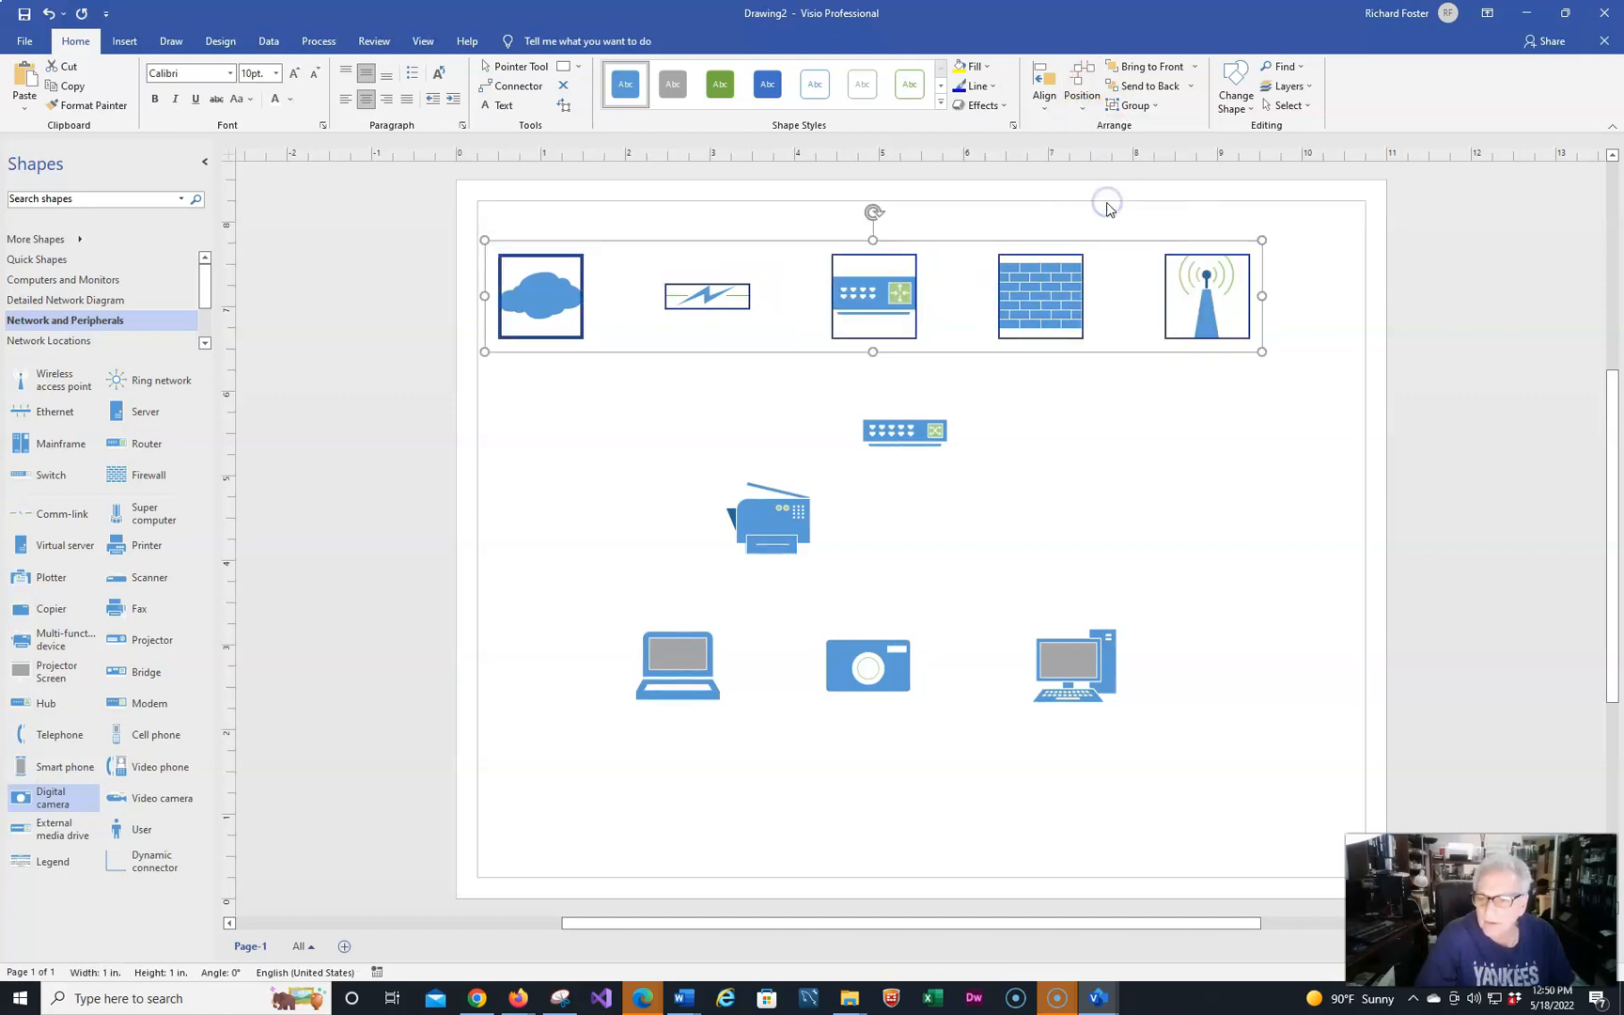
left_click(1134, 434)
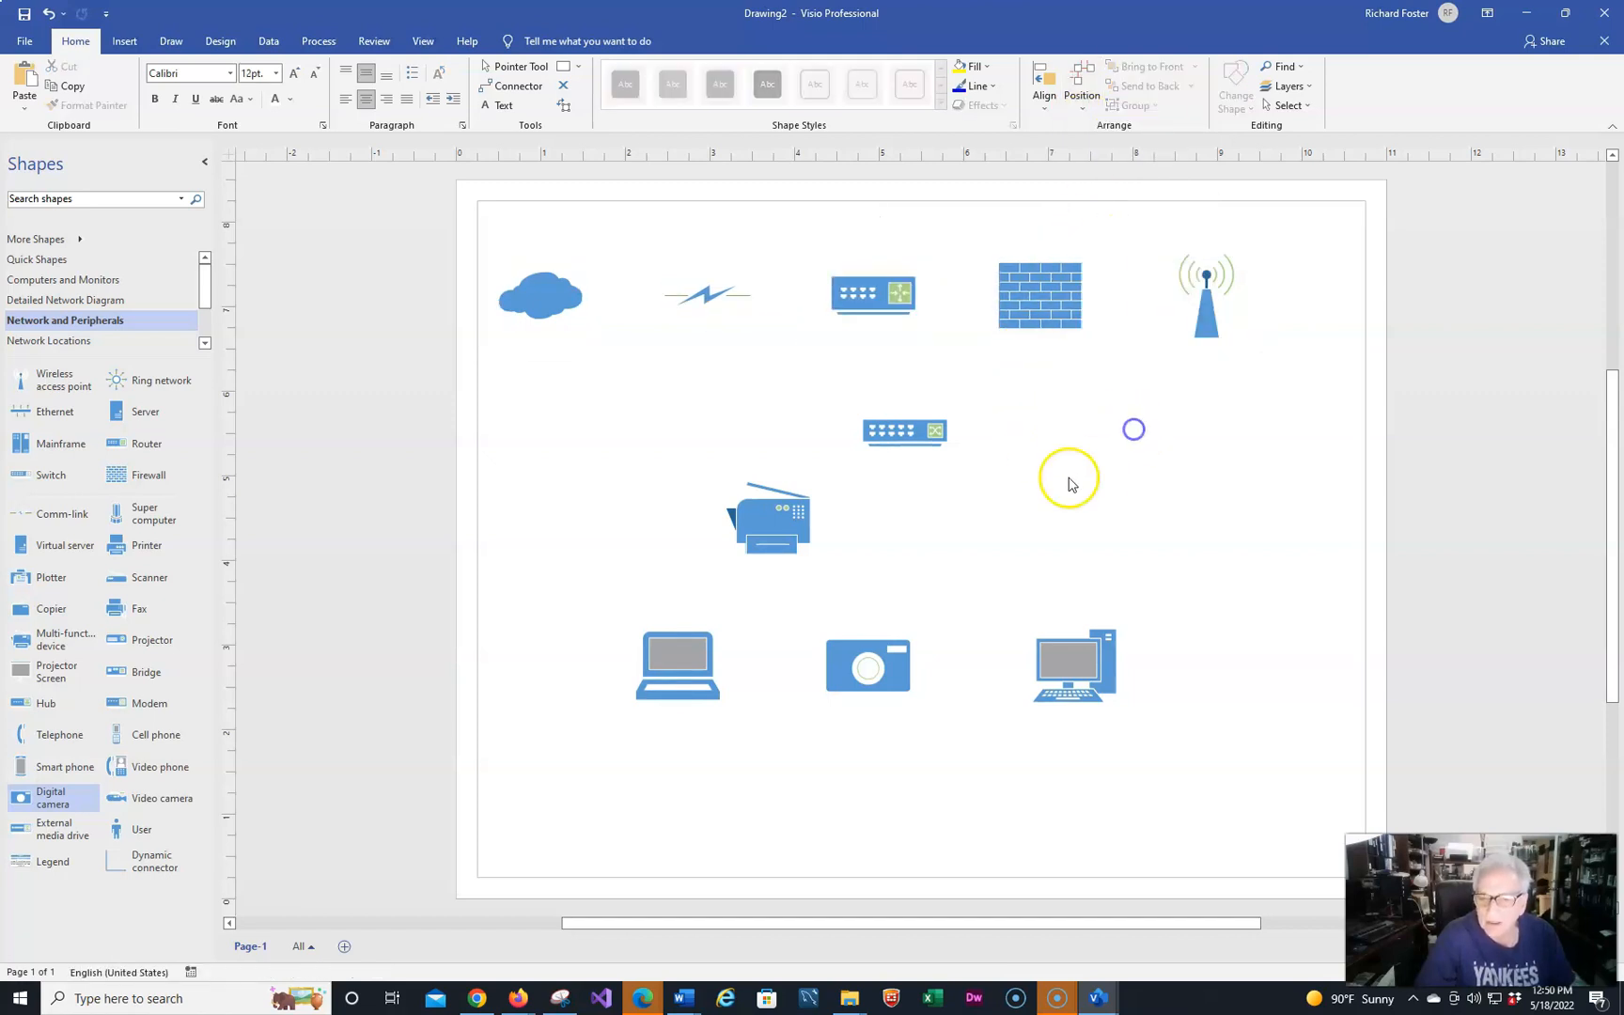
- Stretch the comm-link at both ends to about 2.1 in so it nearly spans the gap between cloud and router
left_click(722, 295)
left_click_drag(746, 294, 794, 296)
left_click_drag(668, 295, 615, 295)
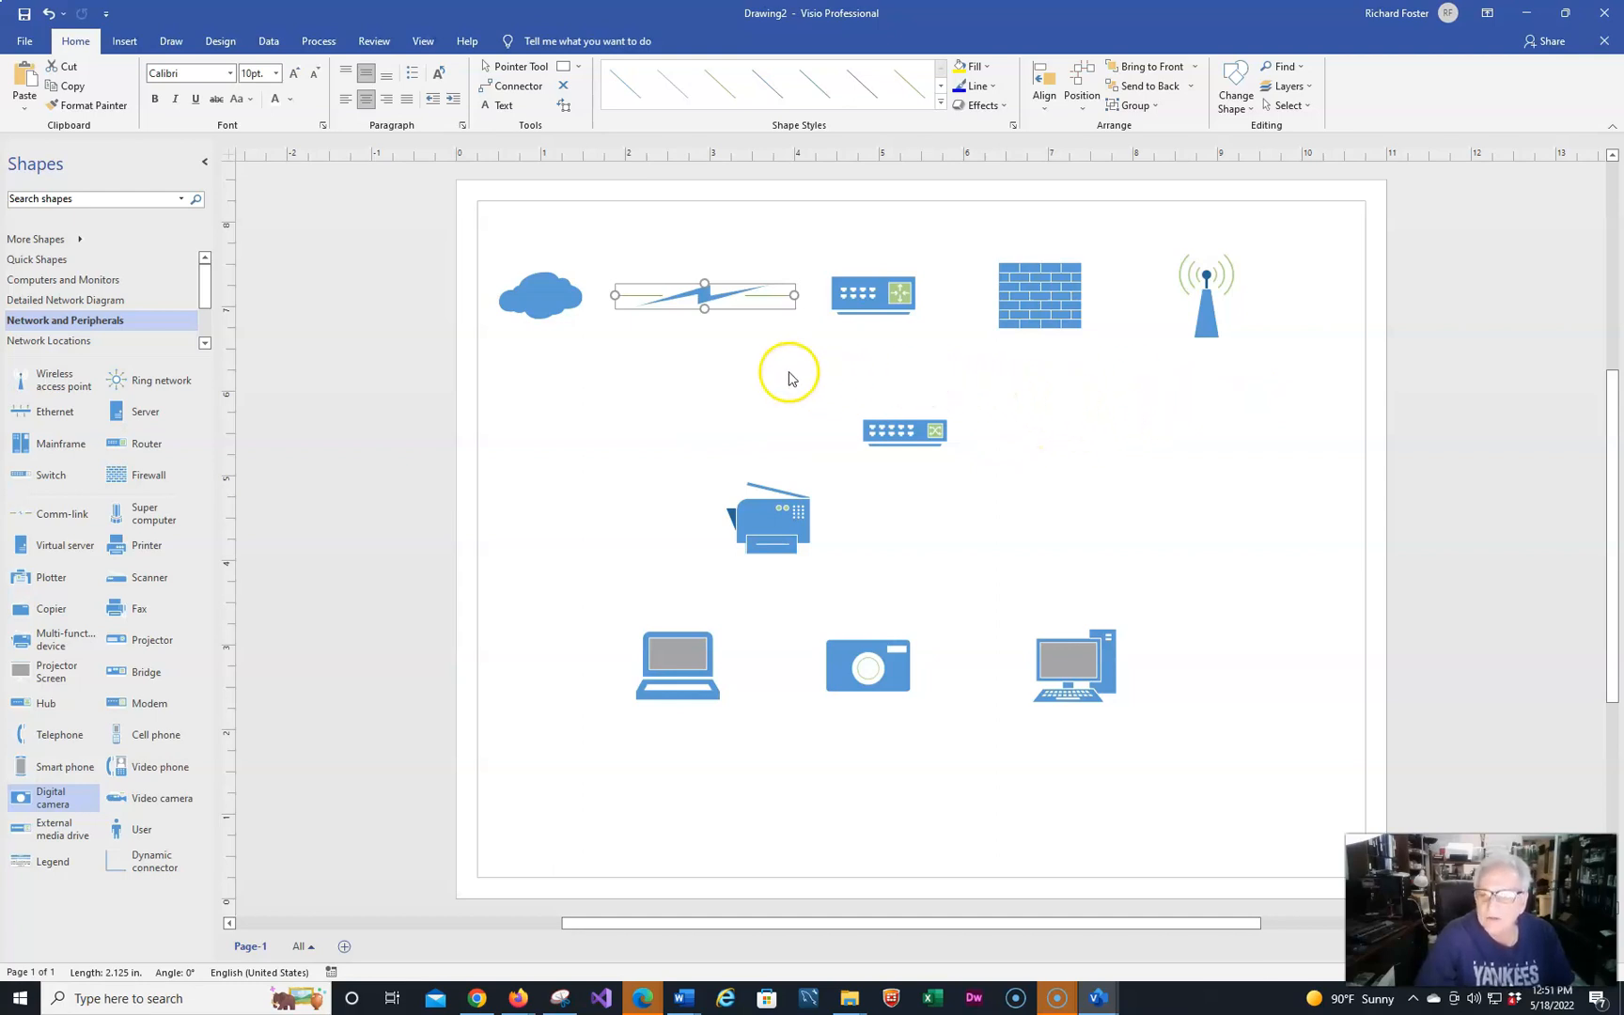
- Label the top-row router "Router" and the firewall beside it "Firewall"
right_click(862, 295)
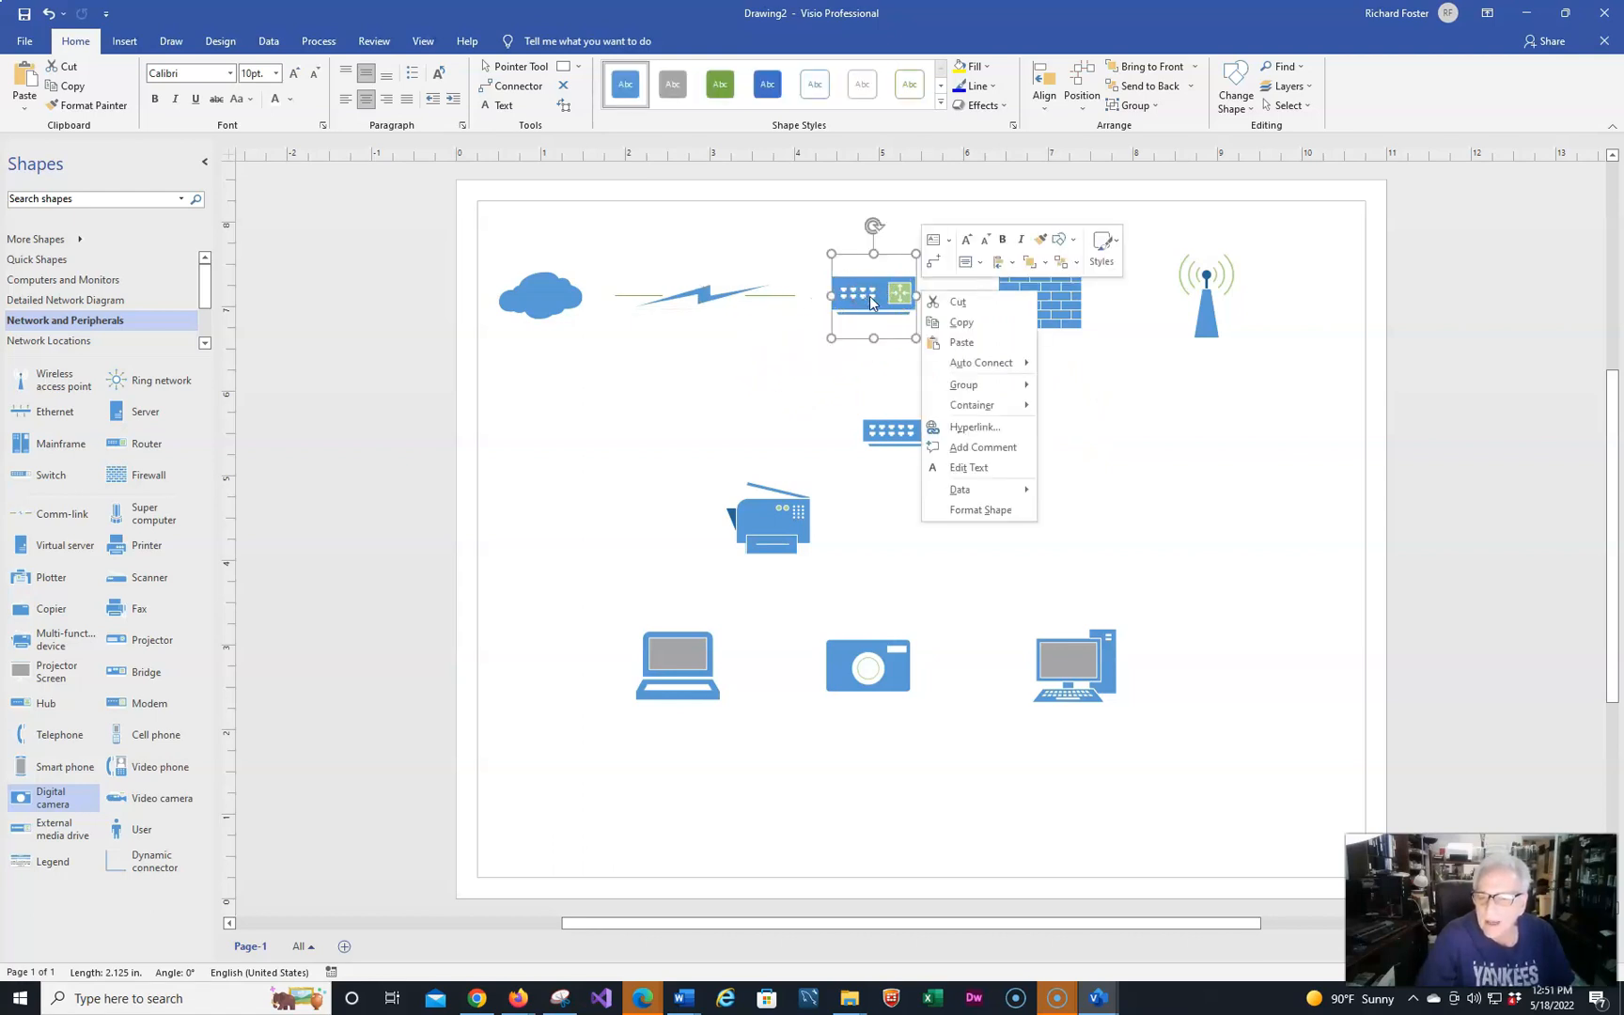
left_click(955, 473)
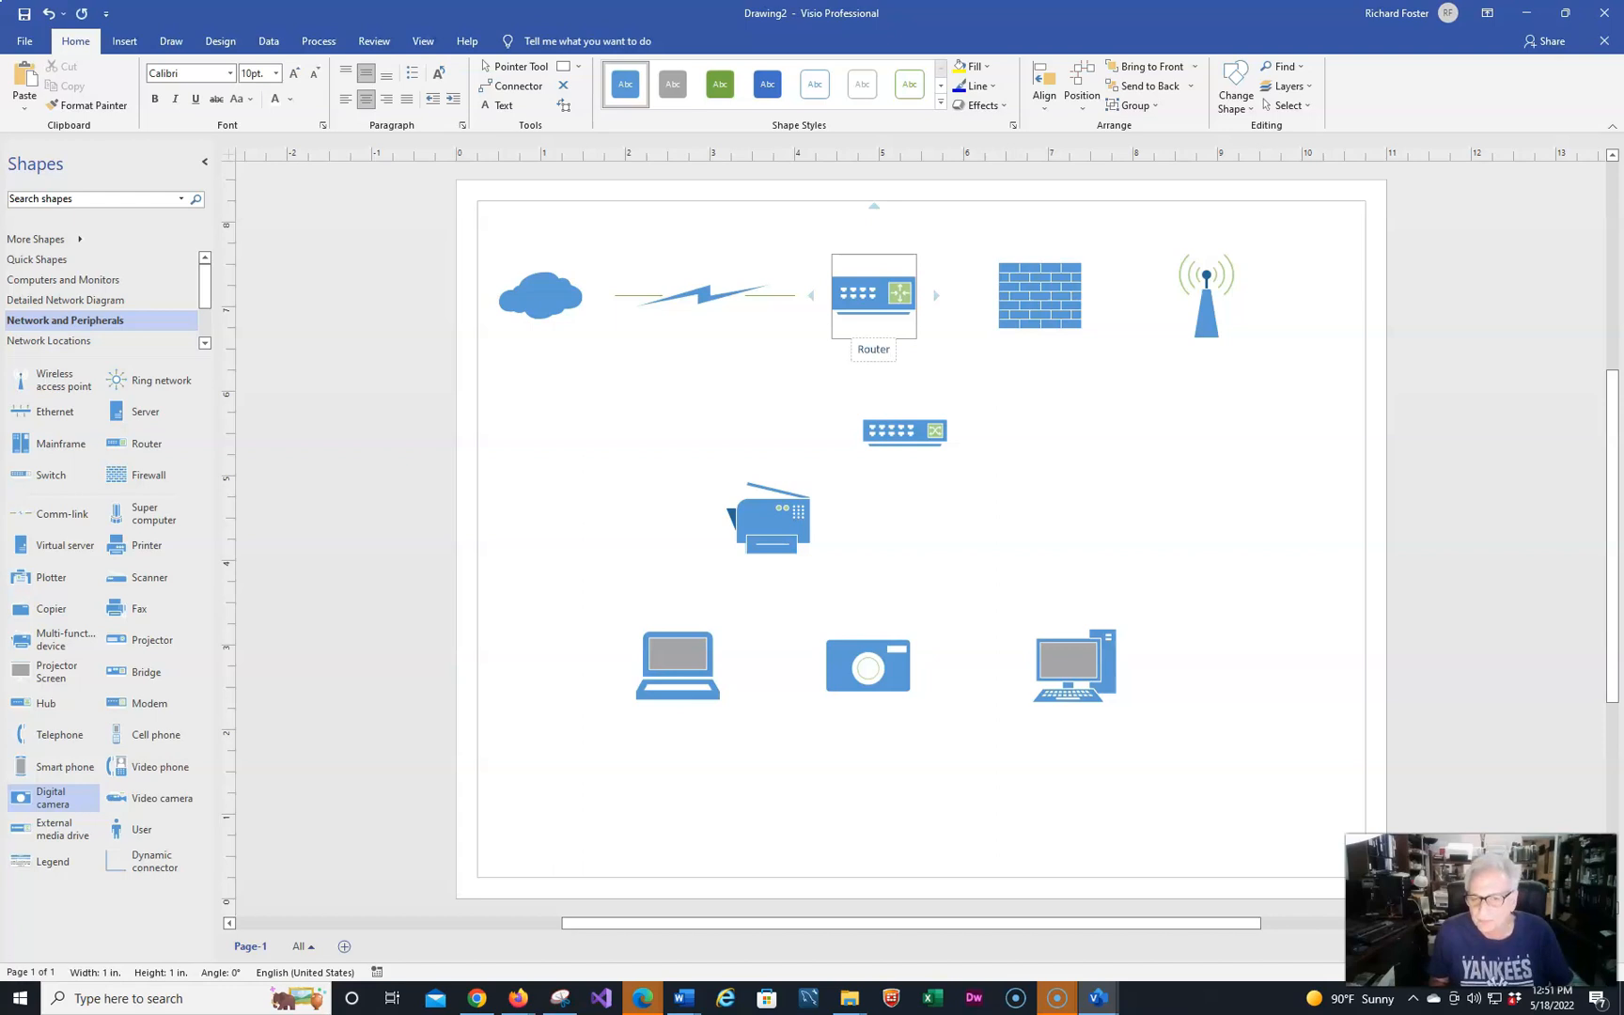
left_click(1045, 296)
right_click(1033, 293)
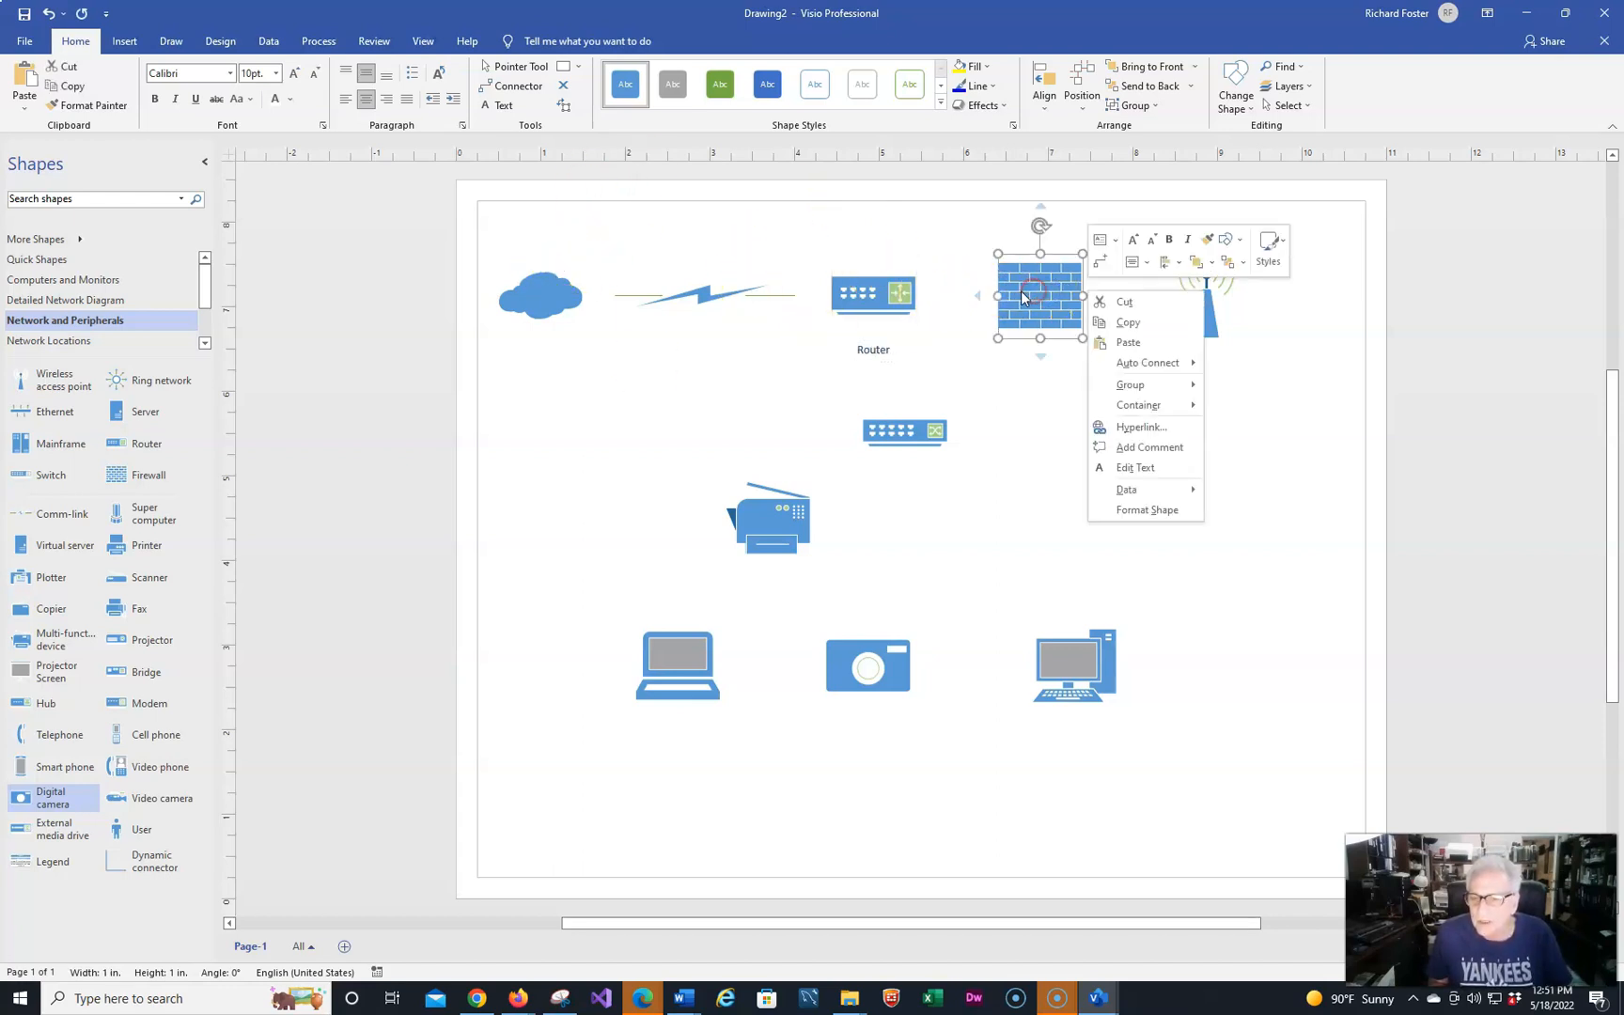
left_click(1138, 467)
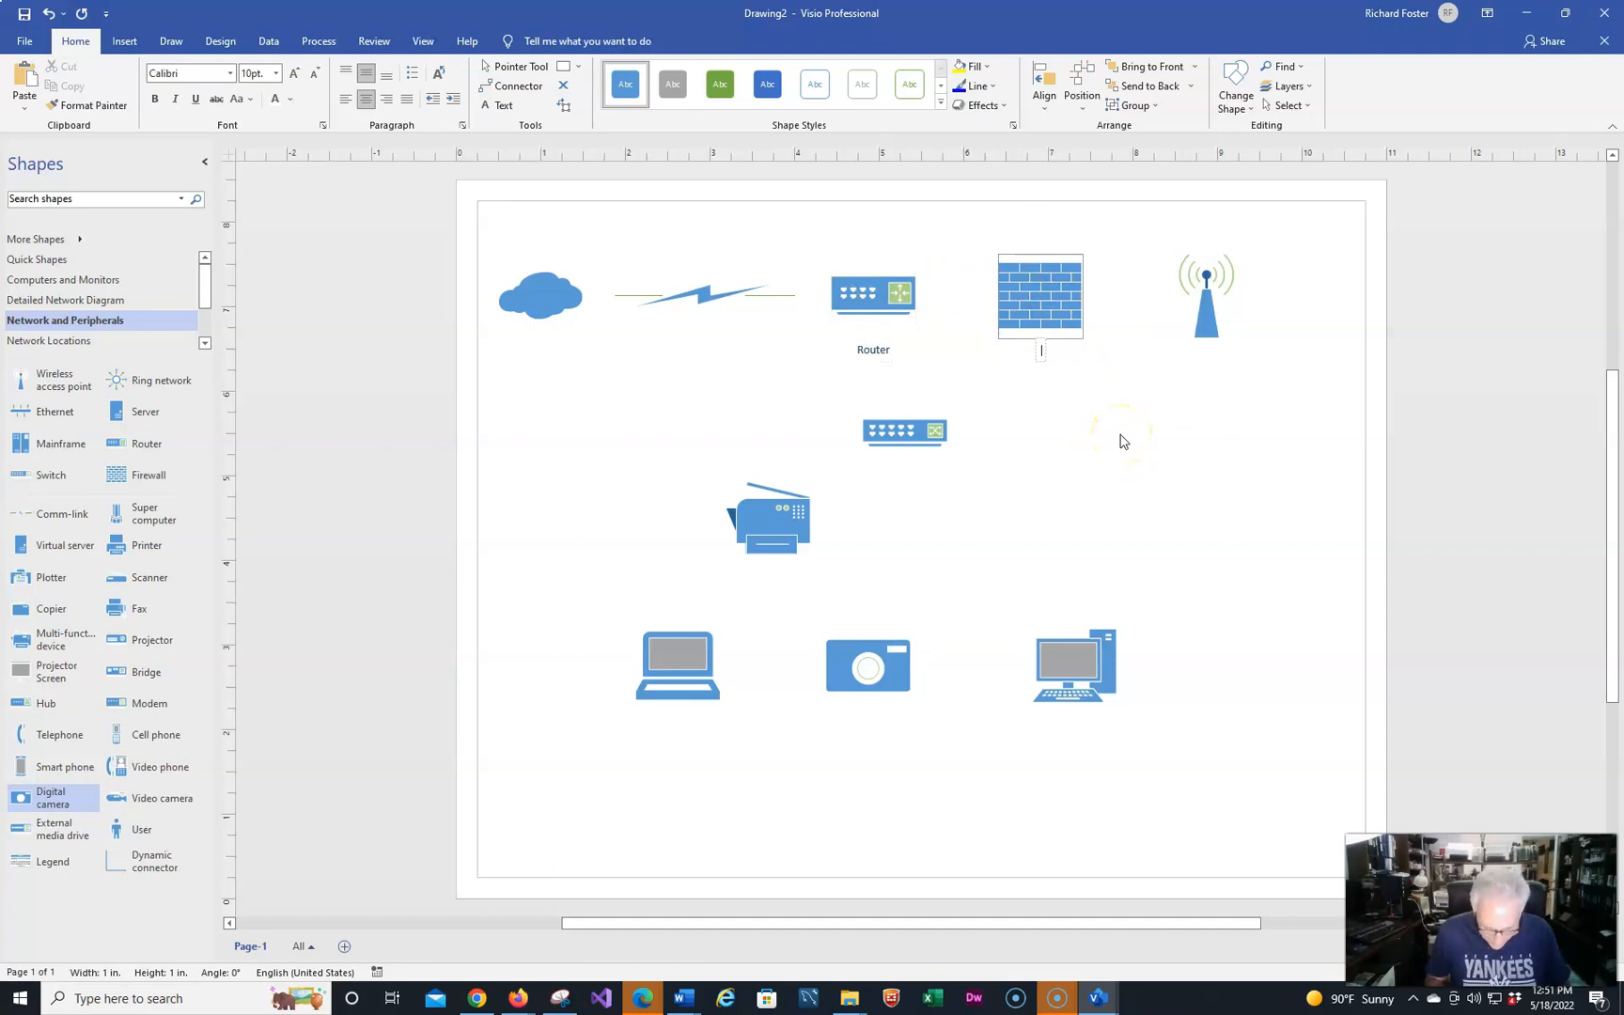
type("Firewall")
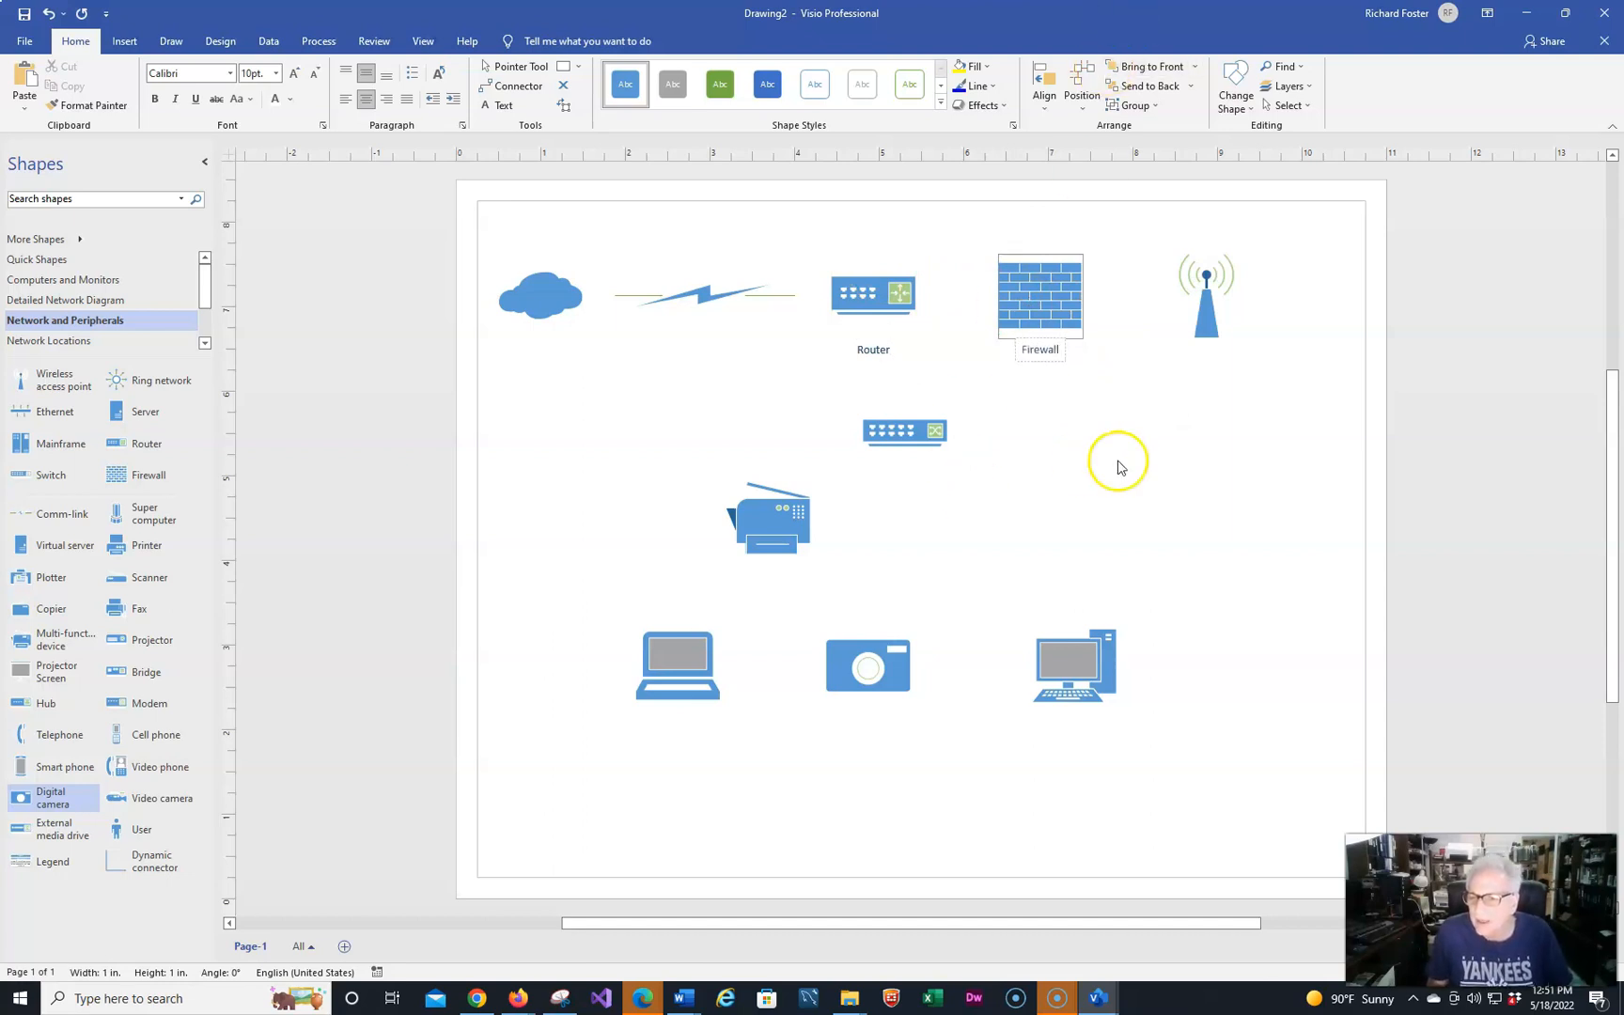
- Label the wireless access point "Access Point" and the switch below the top row "Switch"
left_click(1206, 313)
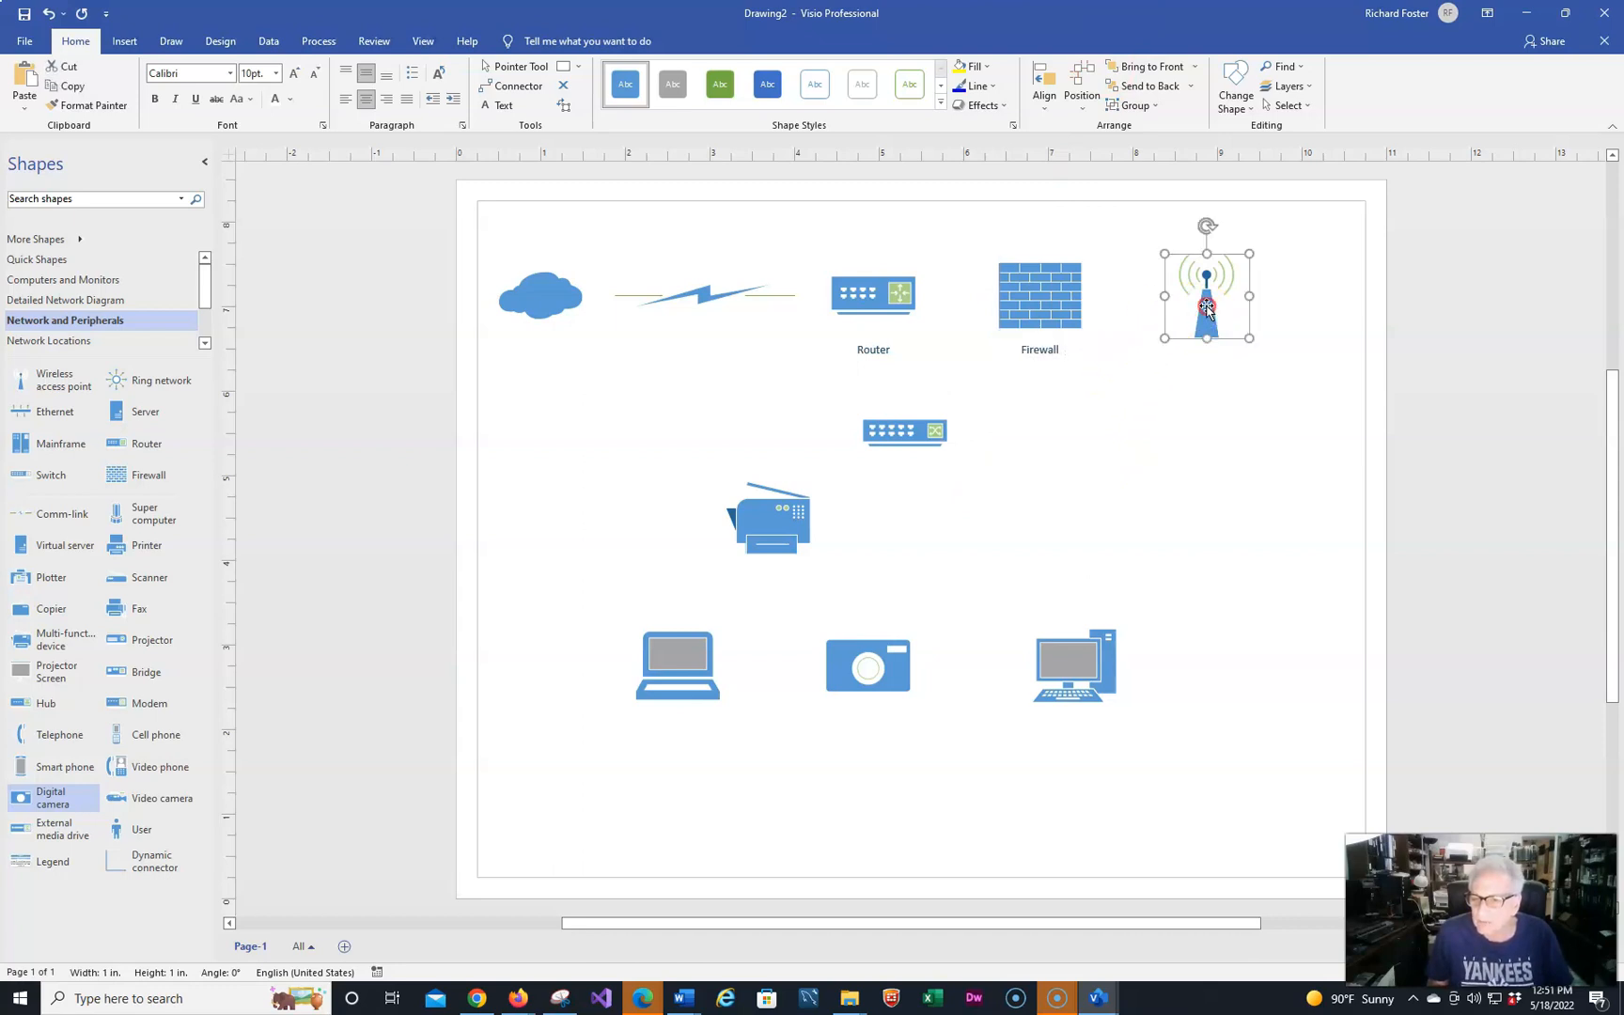
right_click(1206, 311)
left_click(1321, 490)
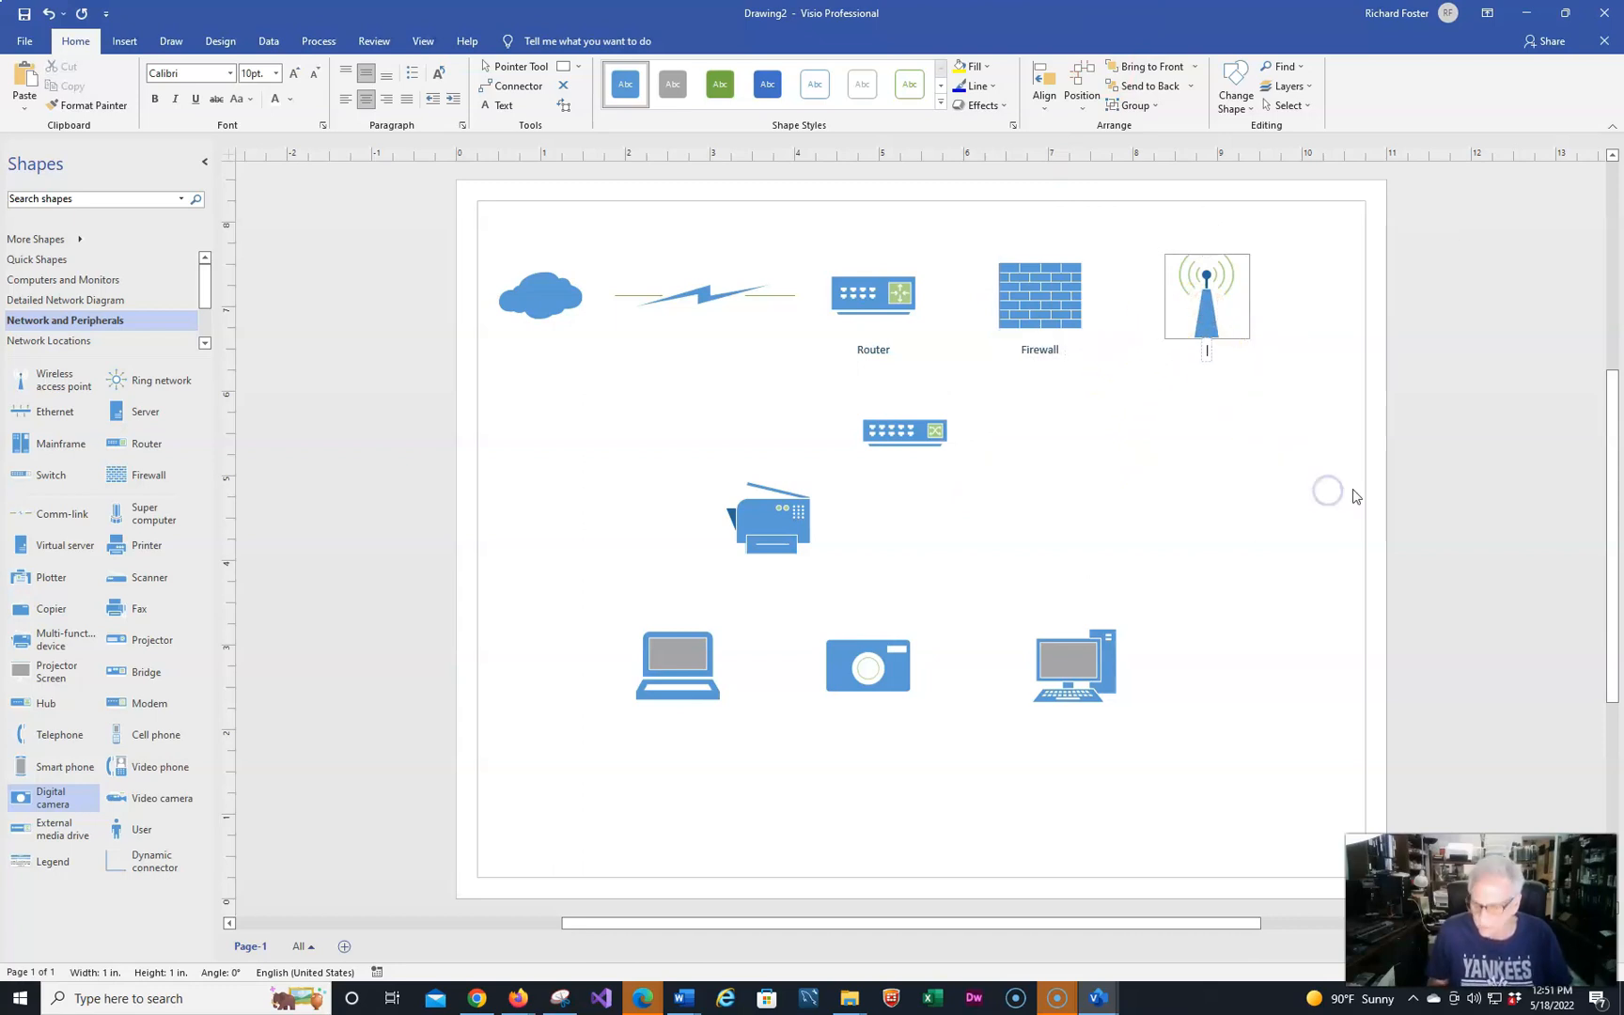
left_click(904, 432)
right_click(905, 433)
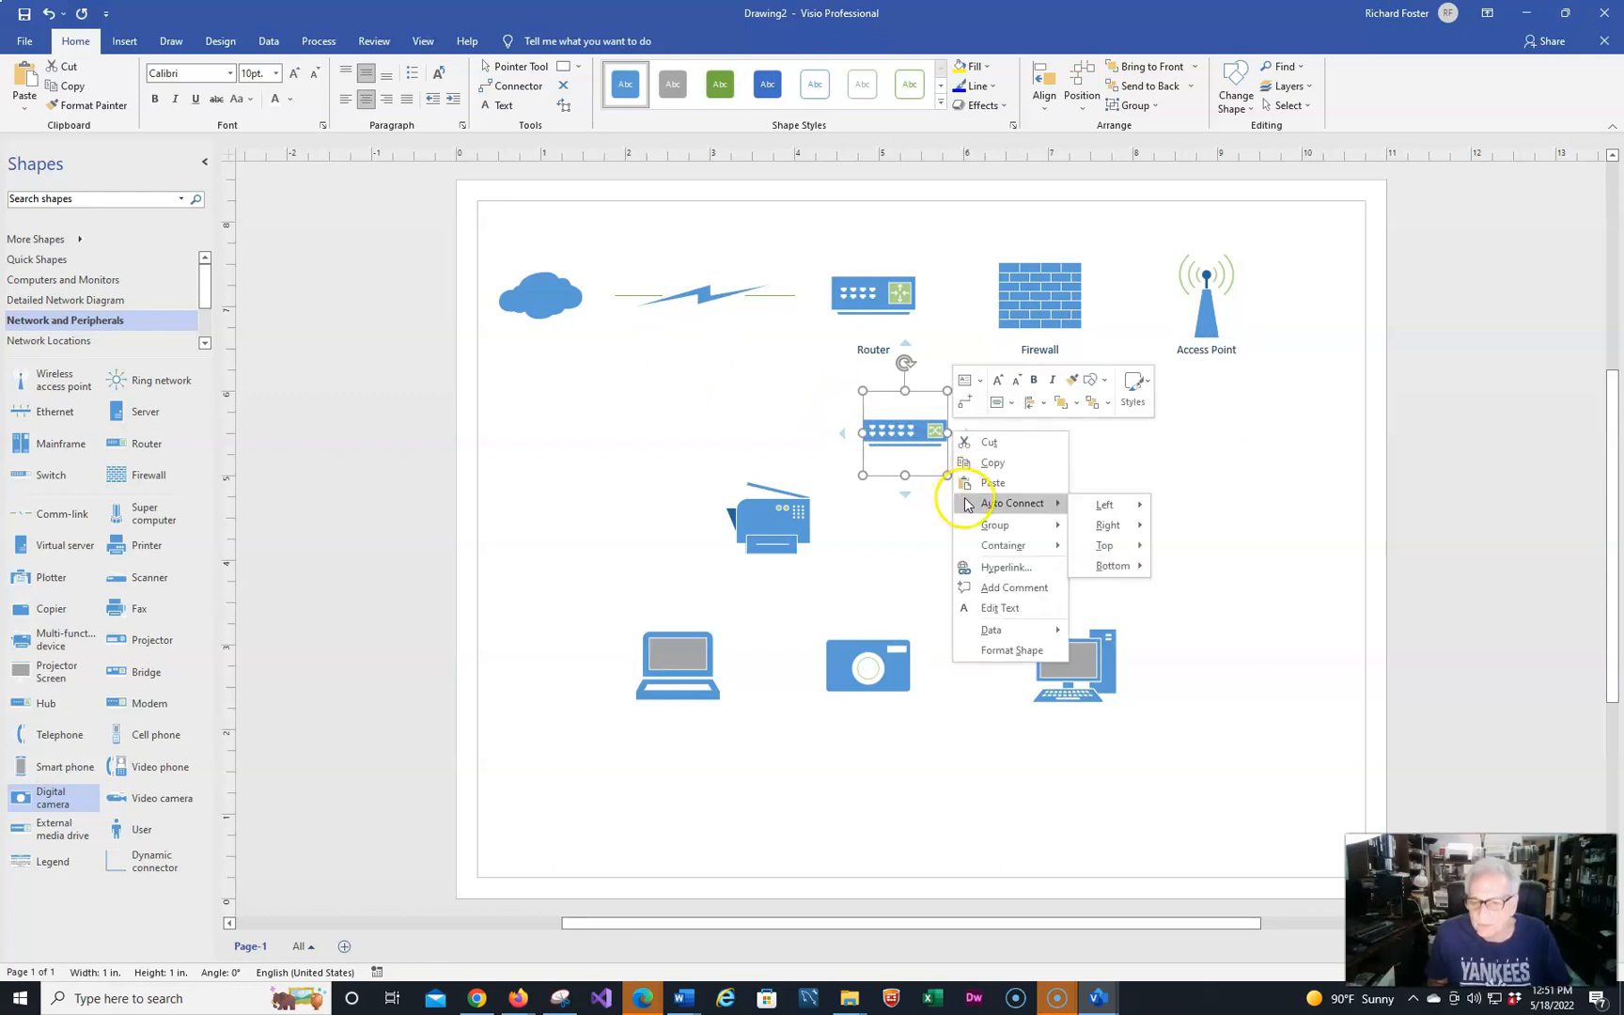
left_click(980, 607)
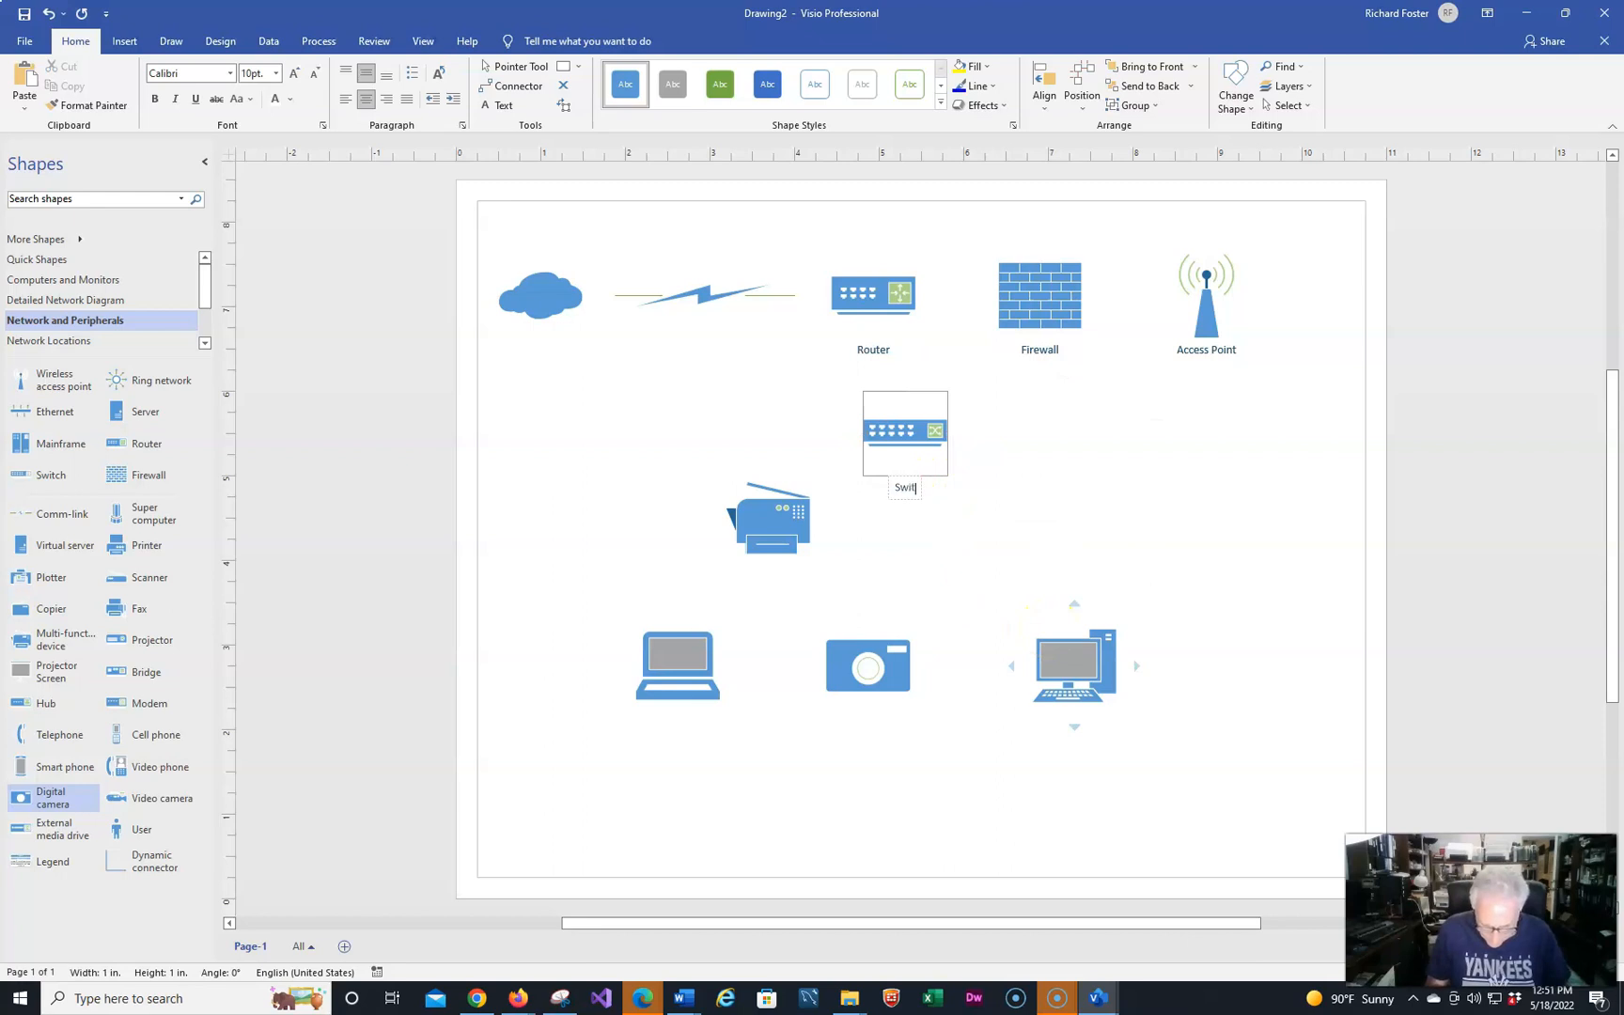
left_click(1029, 787)
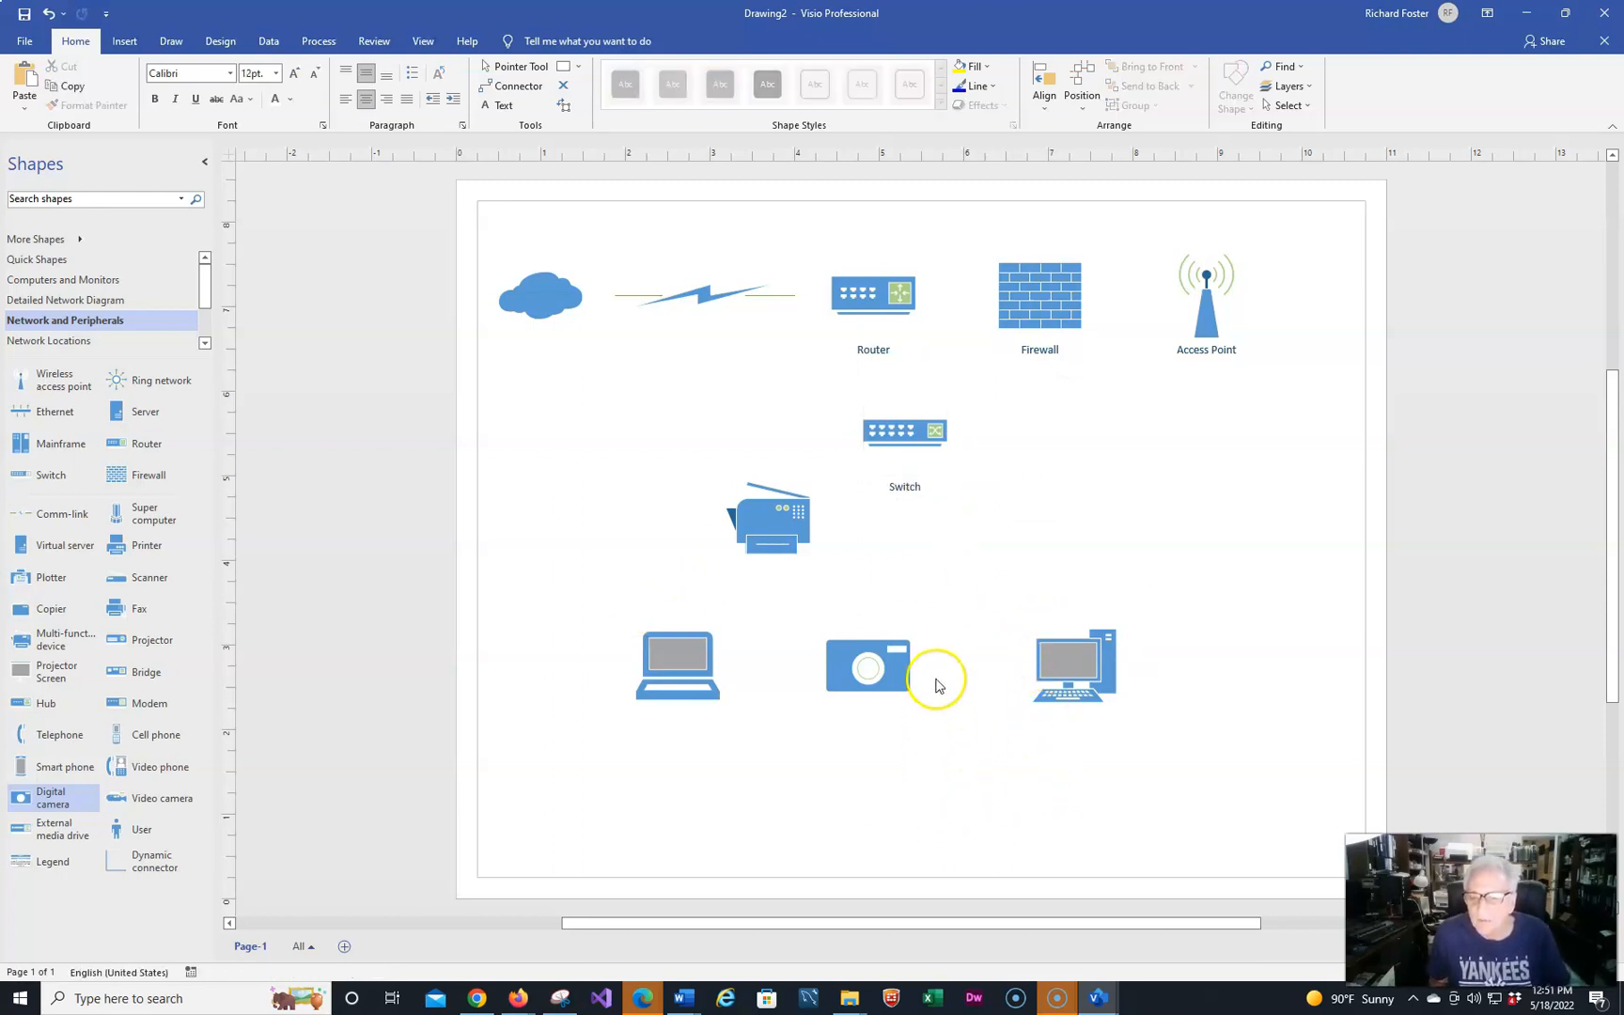
- Enlarge the router's label text to 12 pt and return to the Pointer Tool
left_click(910, 426)
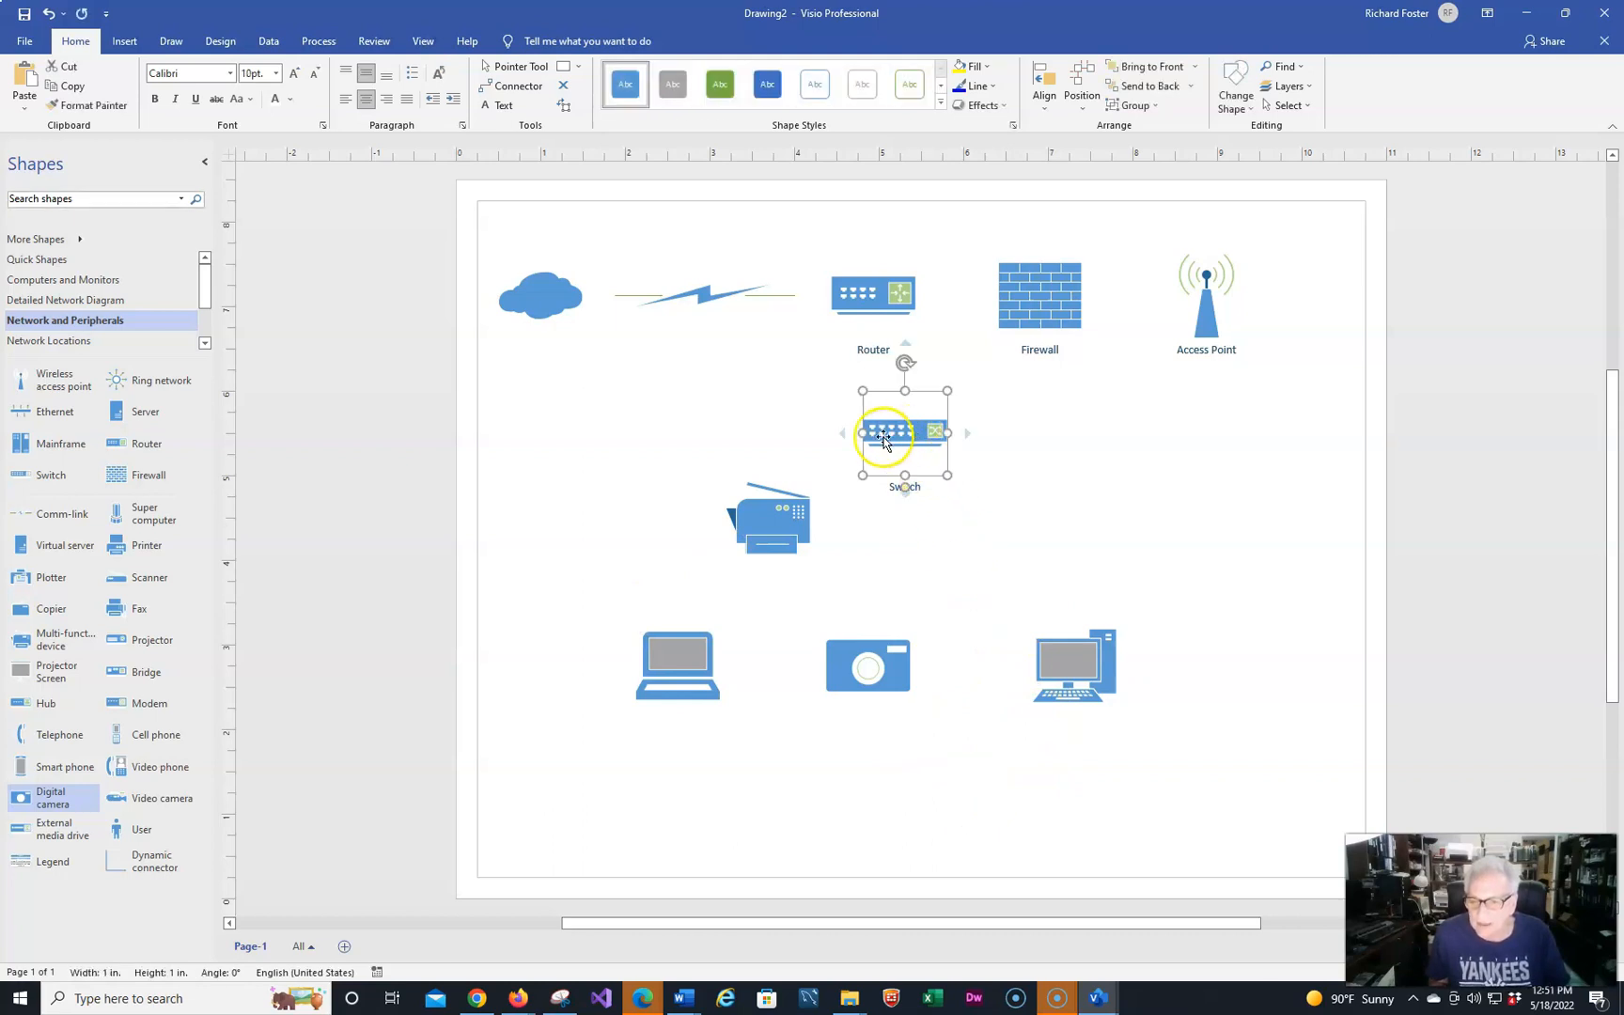
left_click(869, 350)
double_click(871, 352)
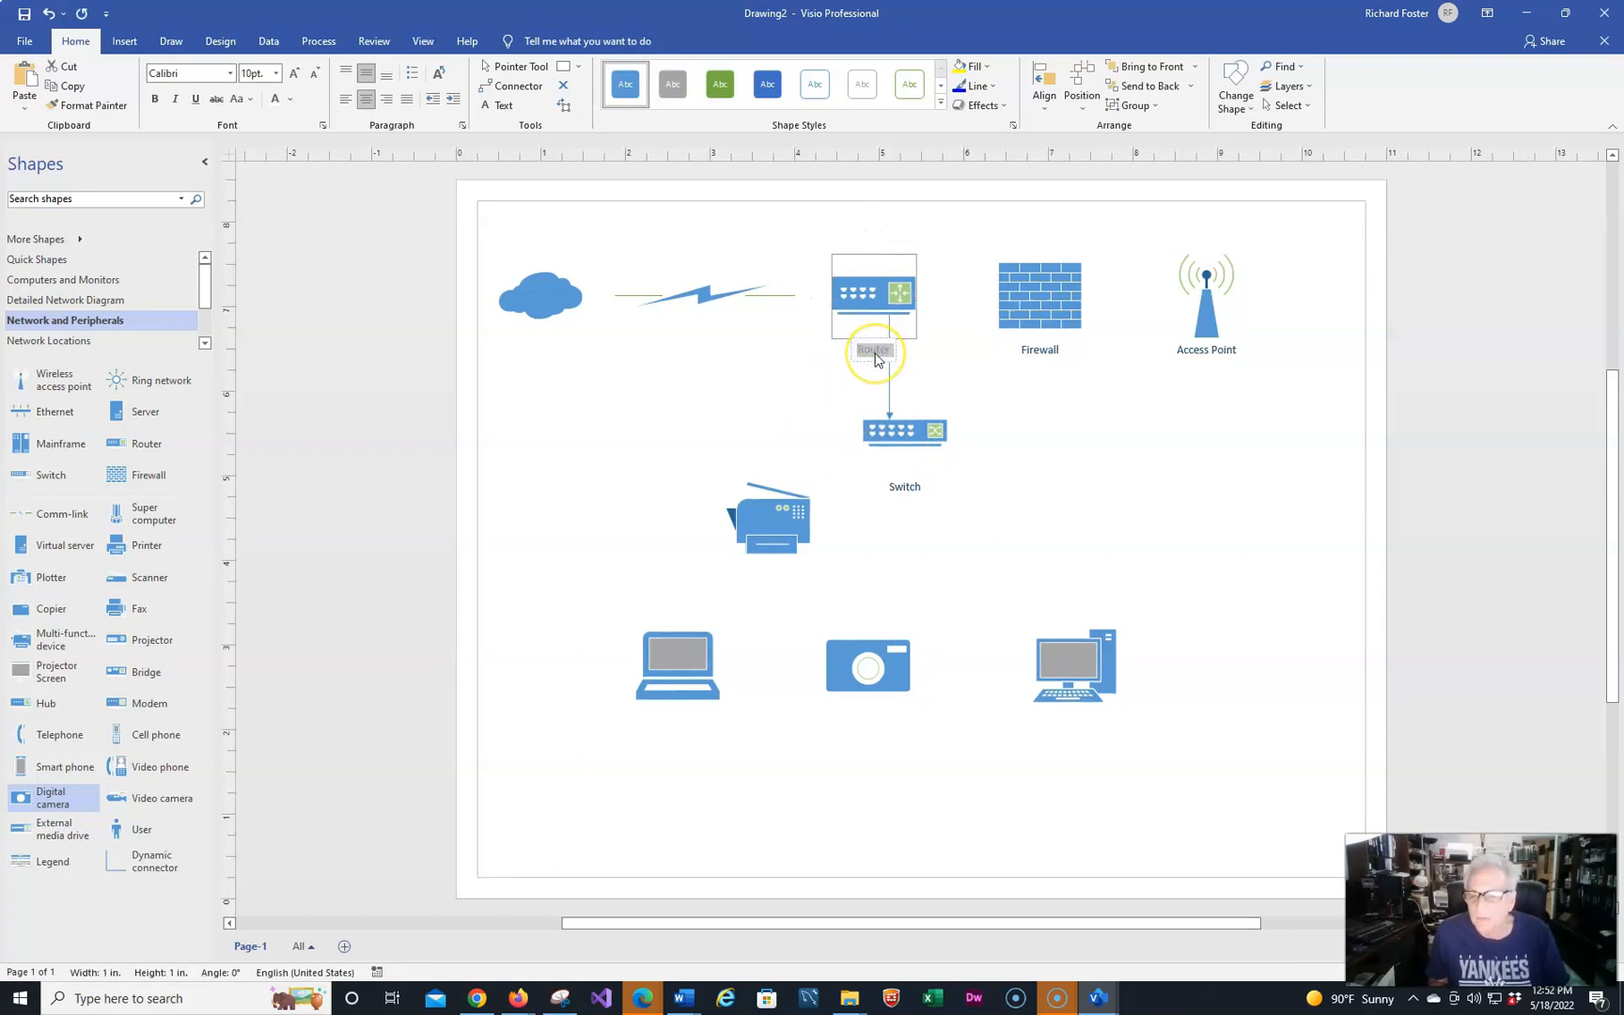
left_click(293, 72)
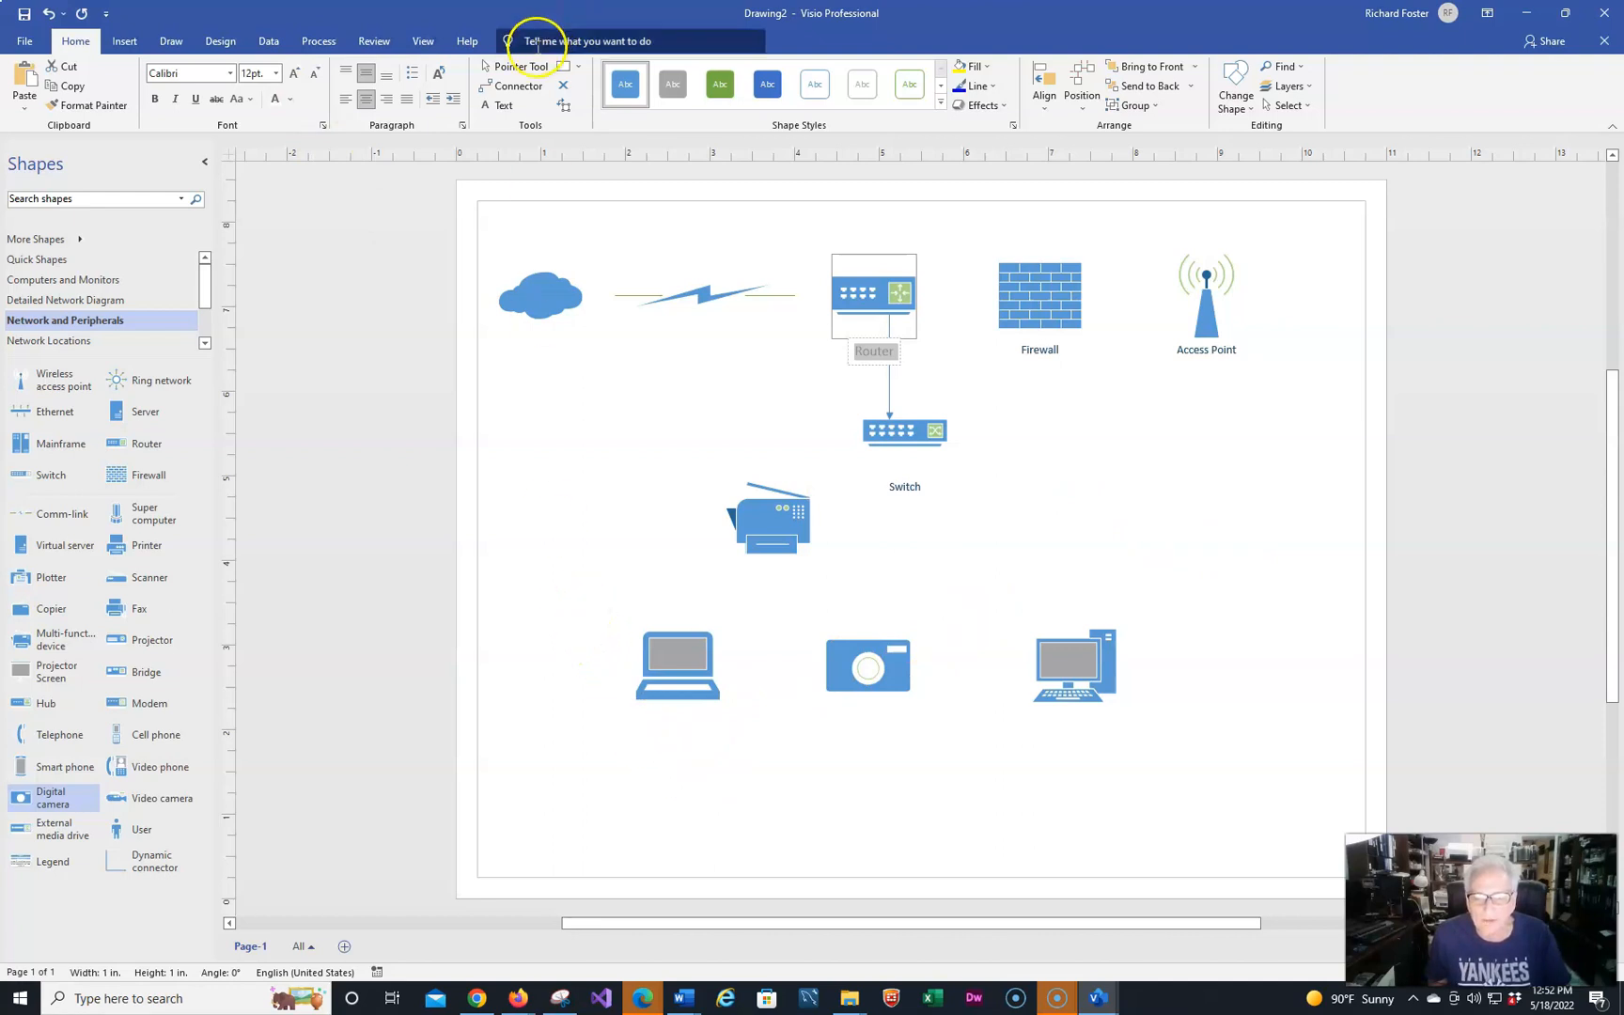
left_click(520, 66)
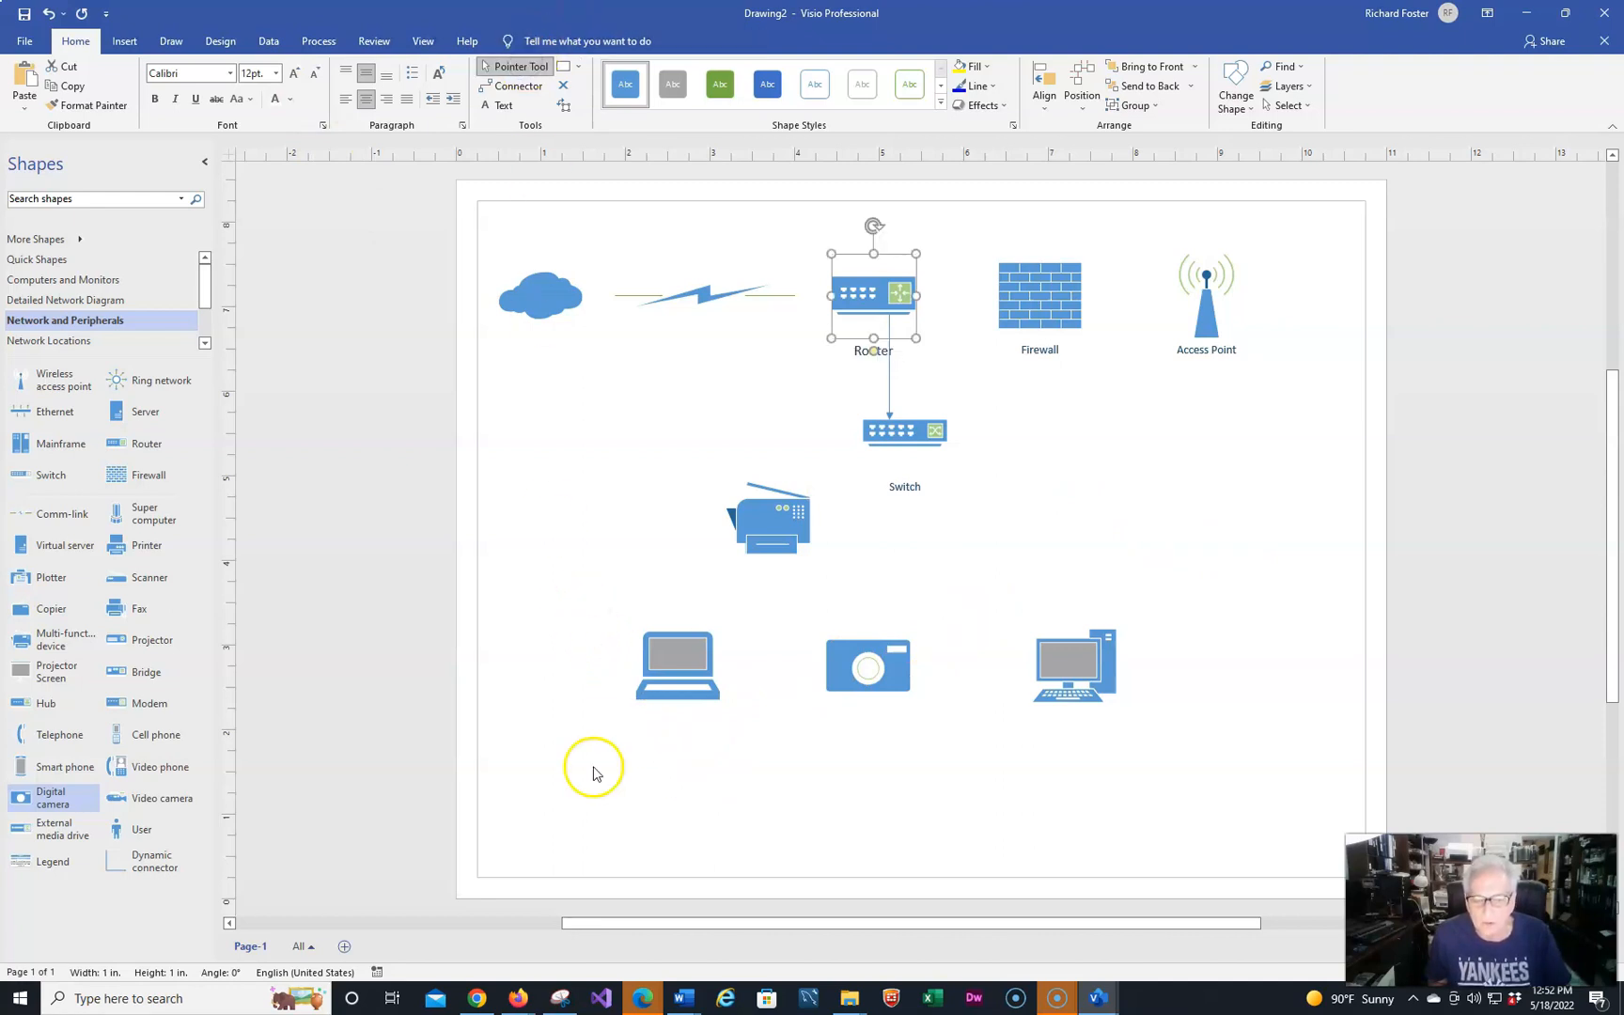
- Align the laptop, digital camera and PC in the lower row by their middles
left_click_drag(544, 611, 1239, 770)
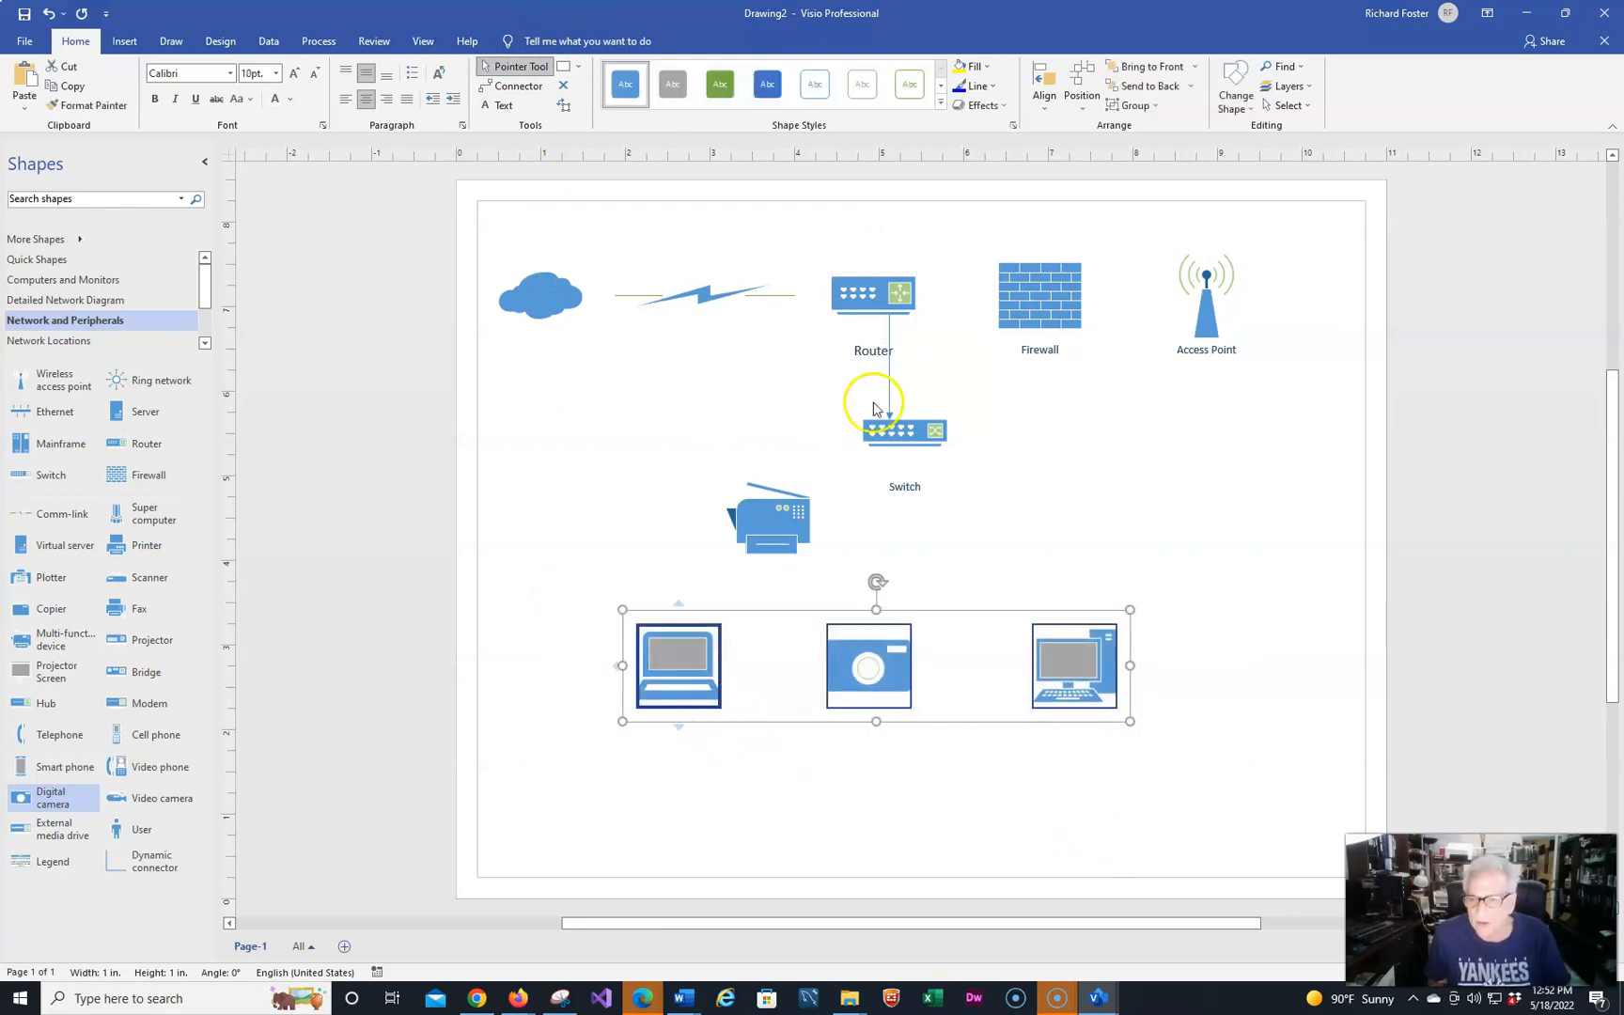
left_click(1045, 110)
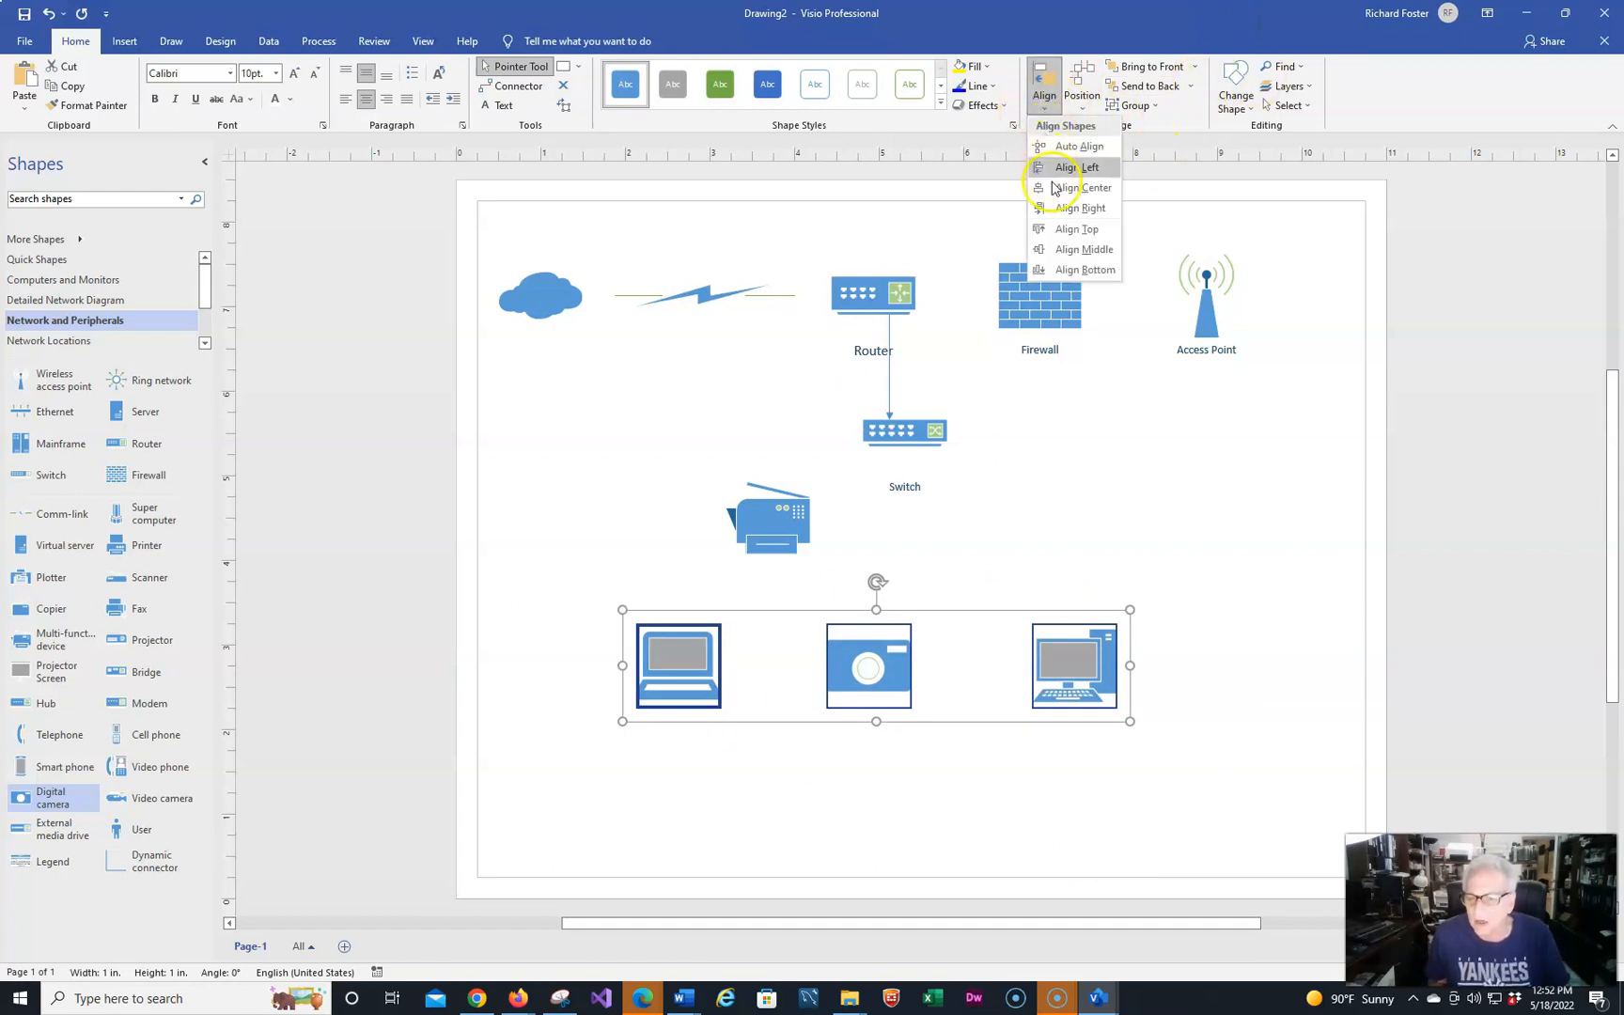
left_click(1075, 252)
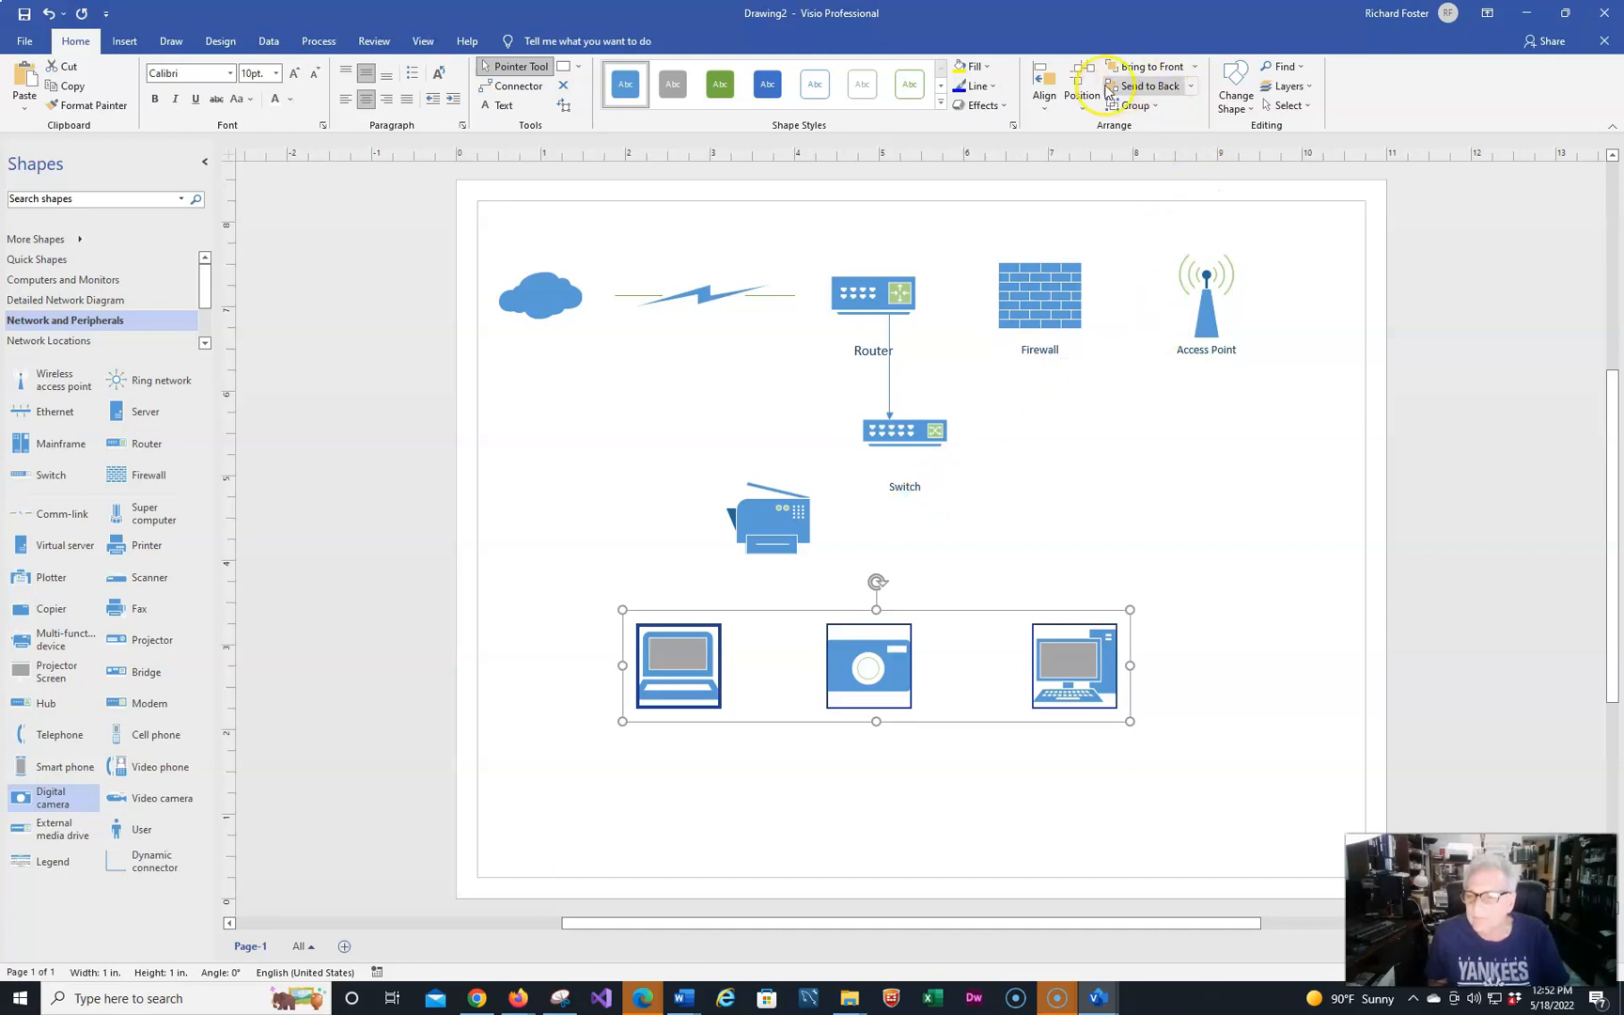
left_click(903, 767)
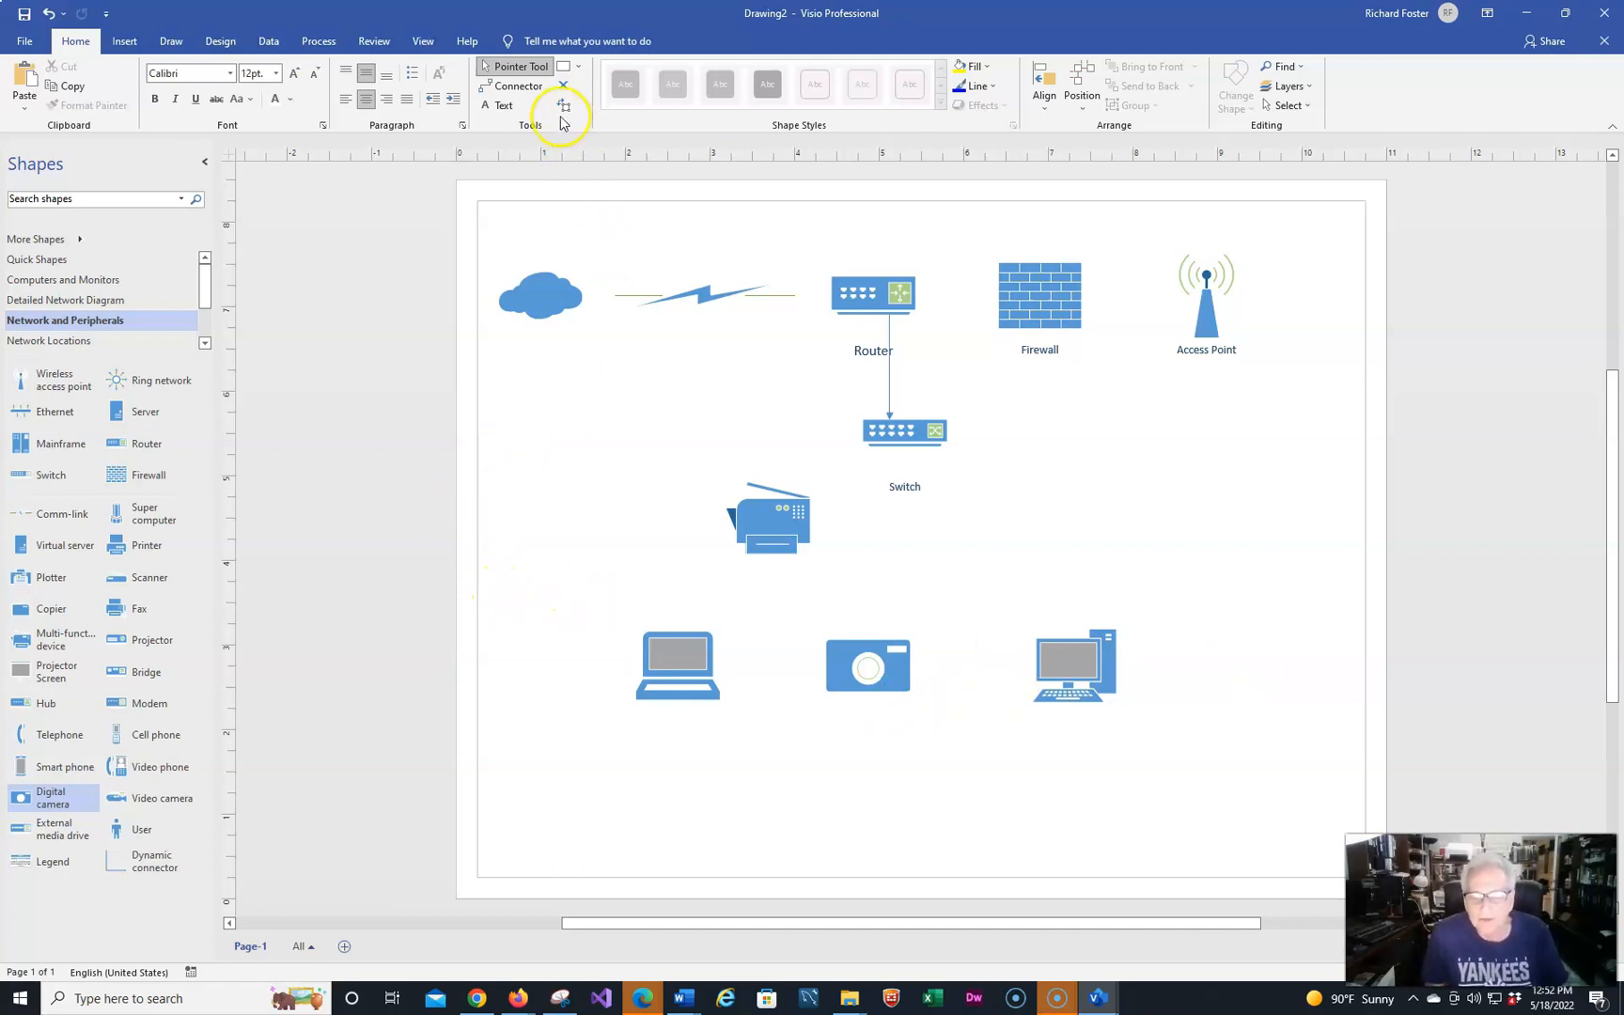
- Delete the connector running between the router and the switch
mouse_move(1132, 653)
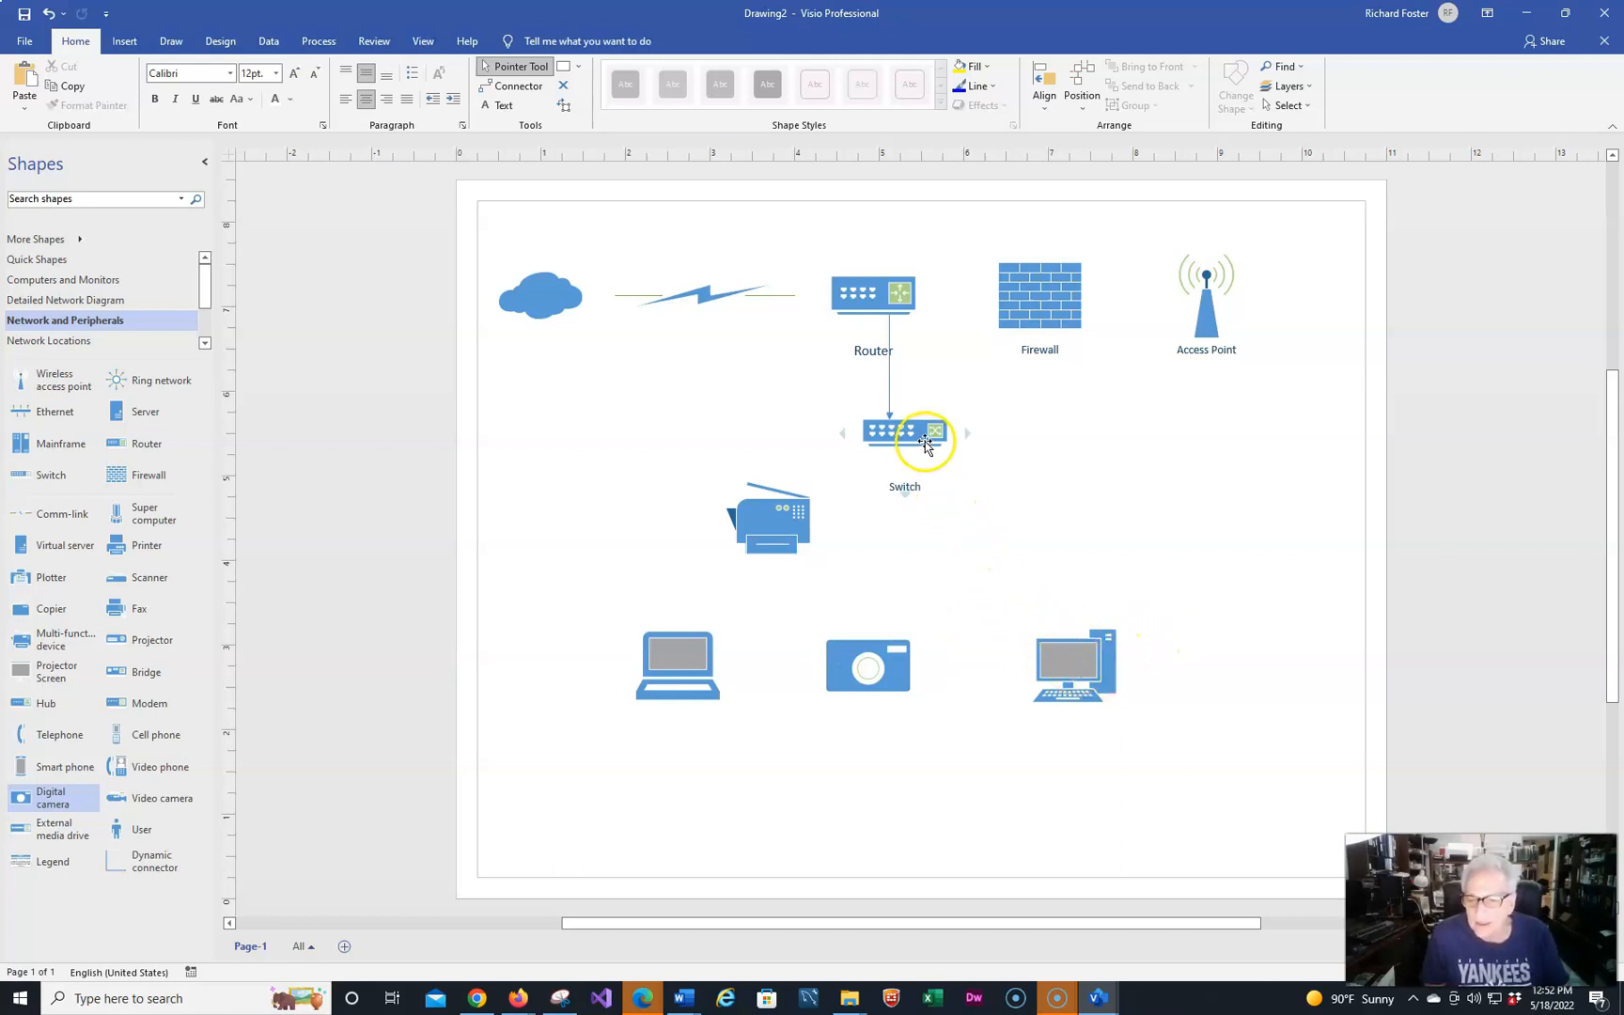
mouse_move(812, 517)
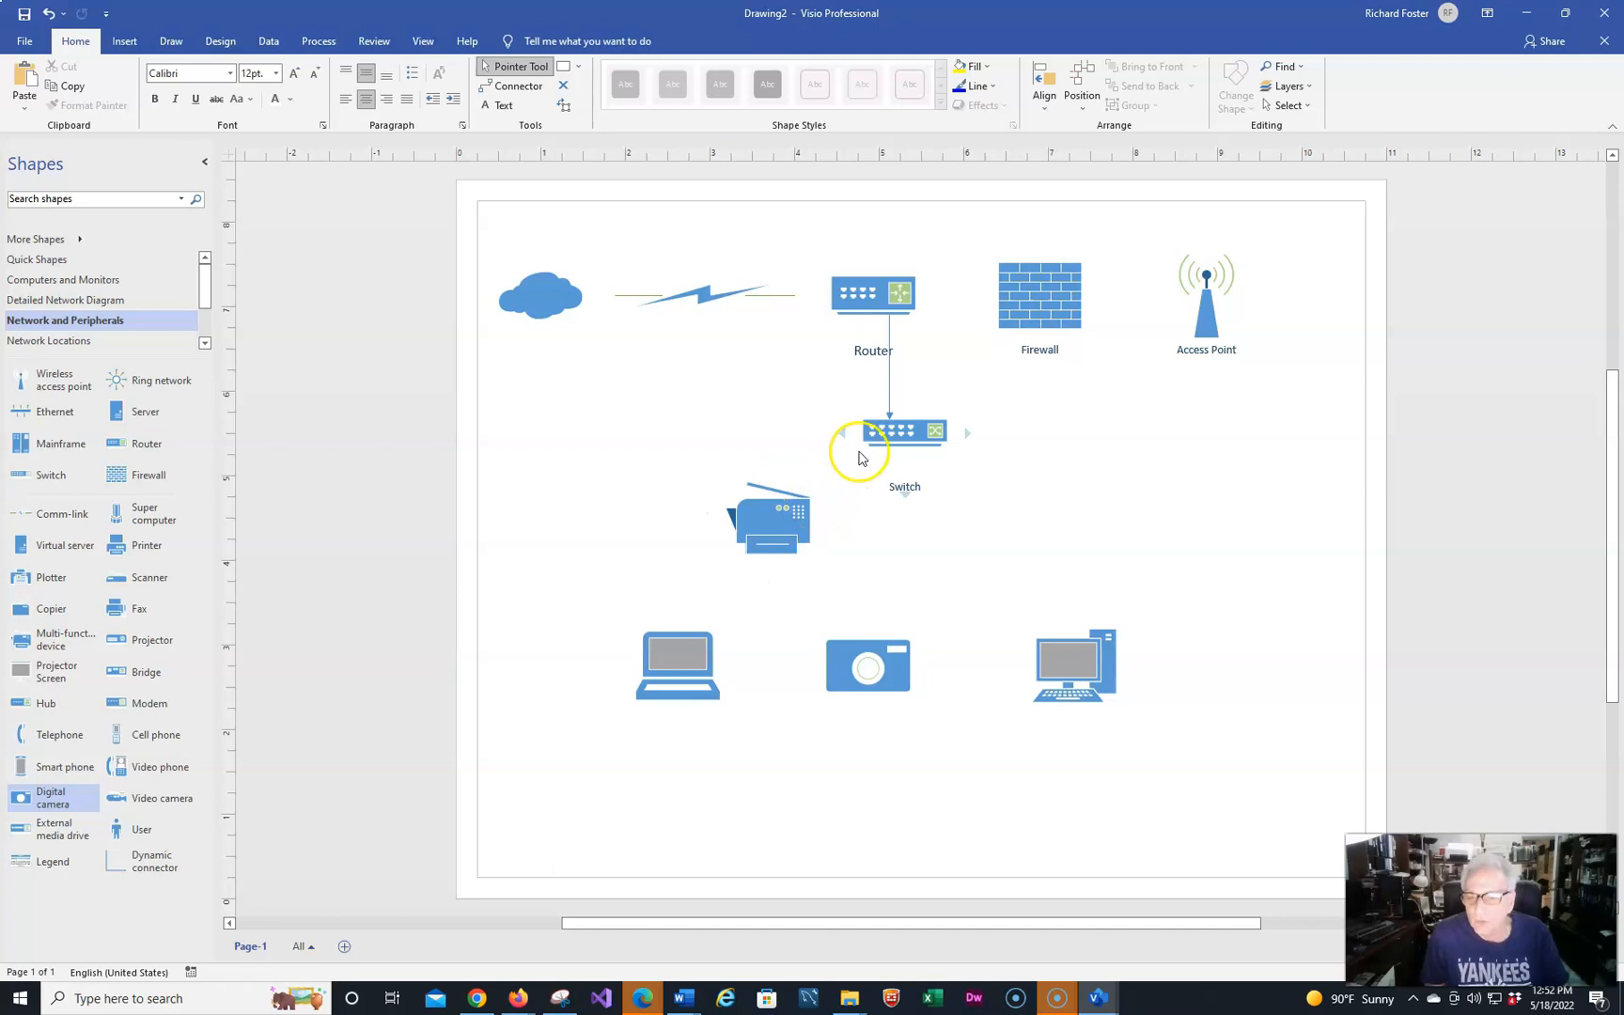
mouse_move(1059, 294)
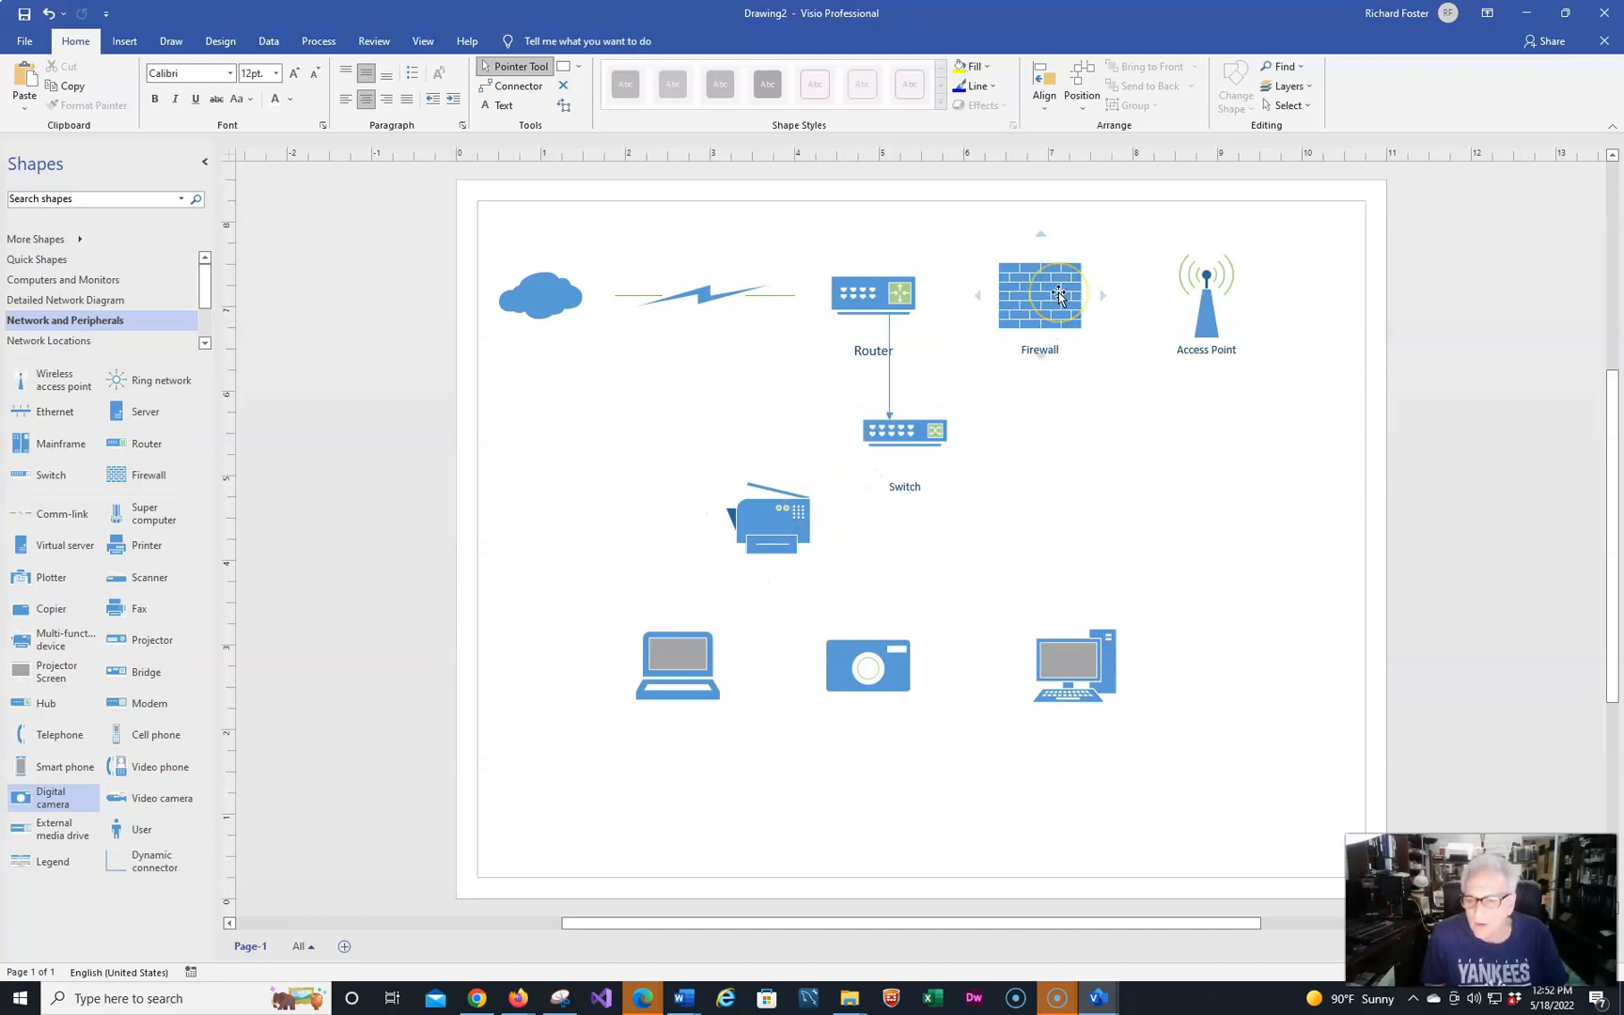
mouse_move(1216, 306)
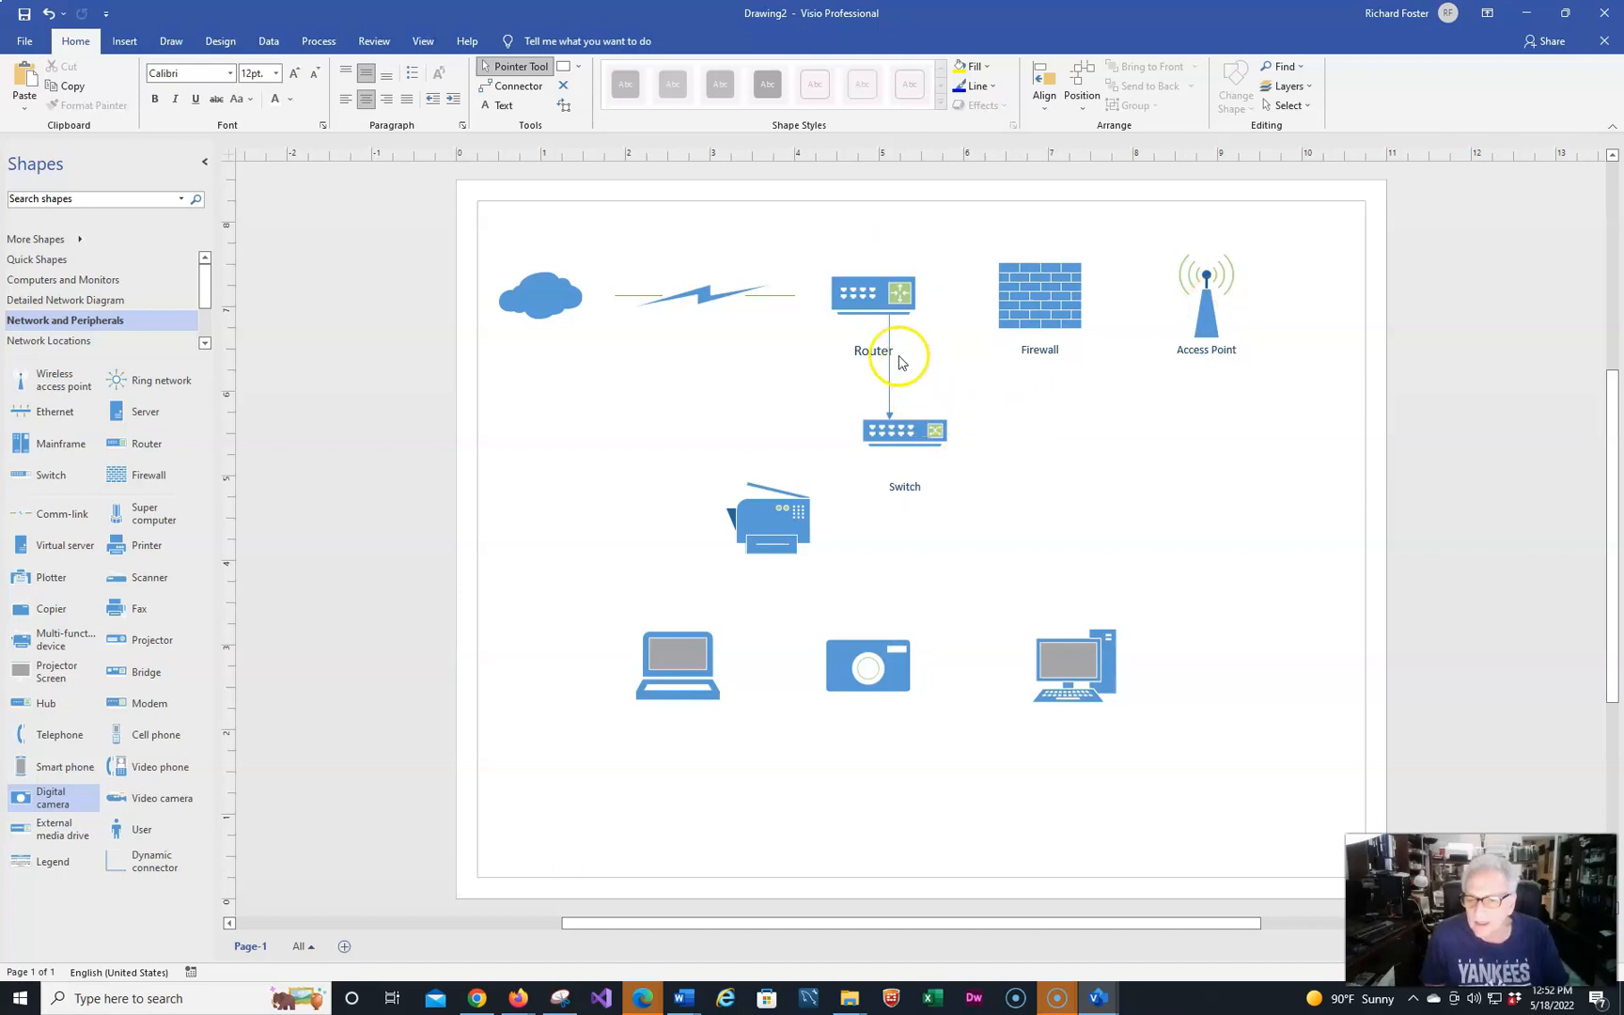
left_click(891, 331)
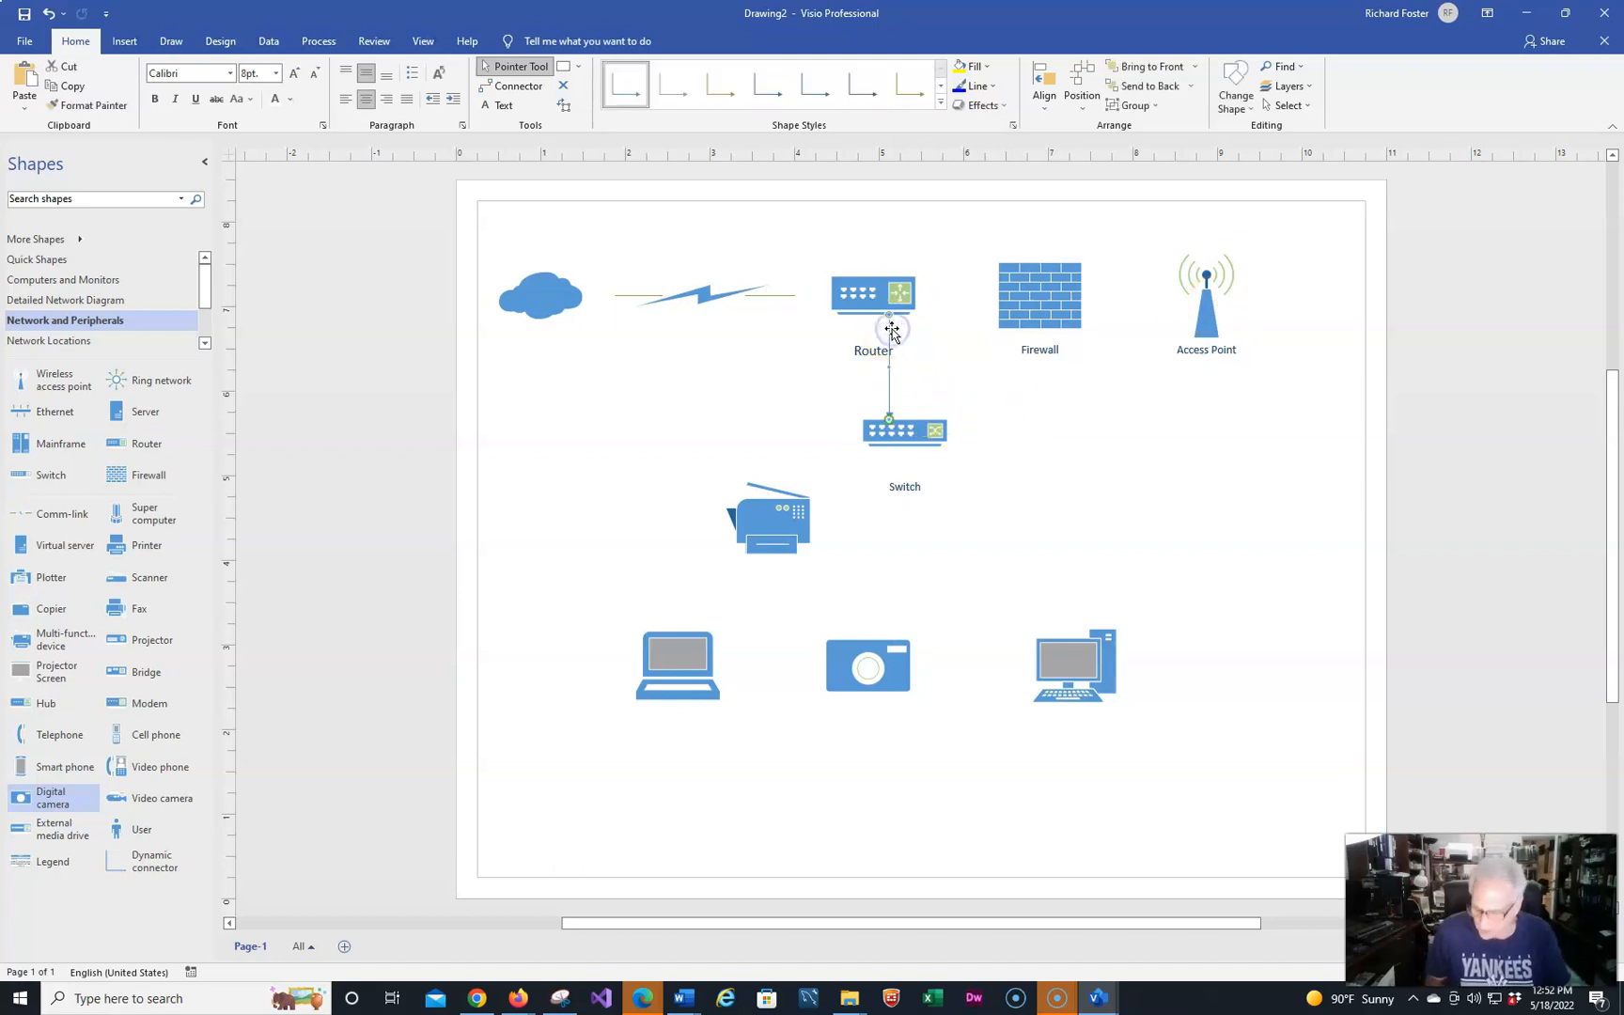
mouse_move(930, 496)
key("Delete")
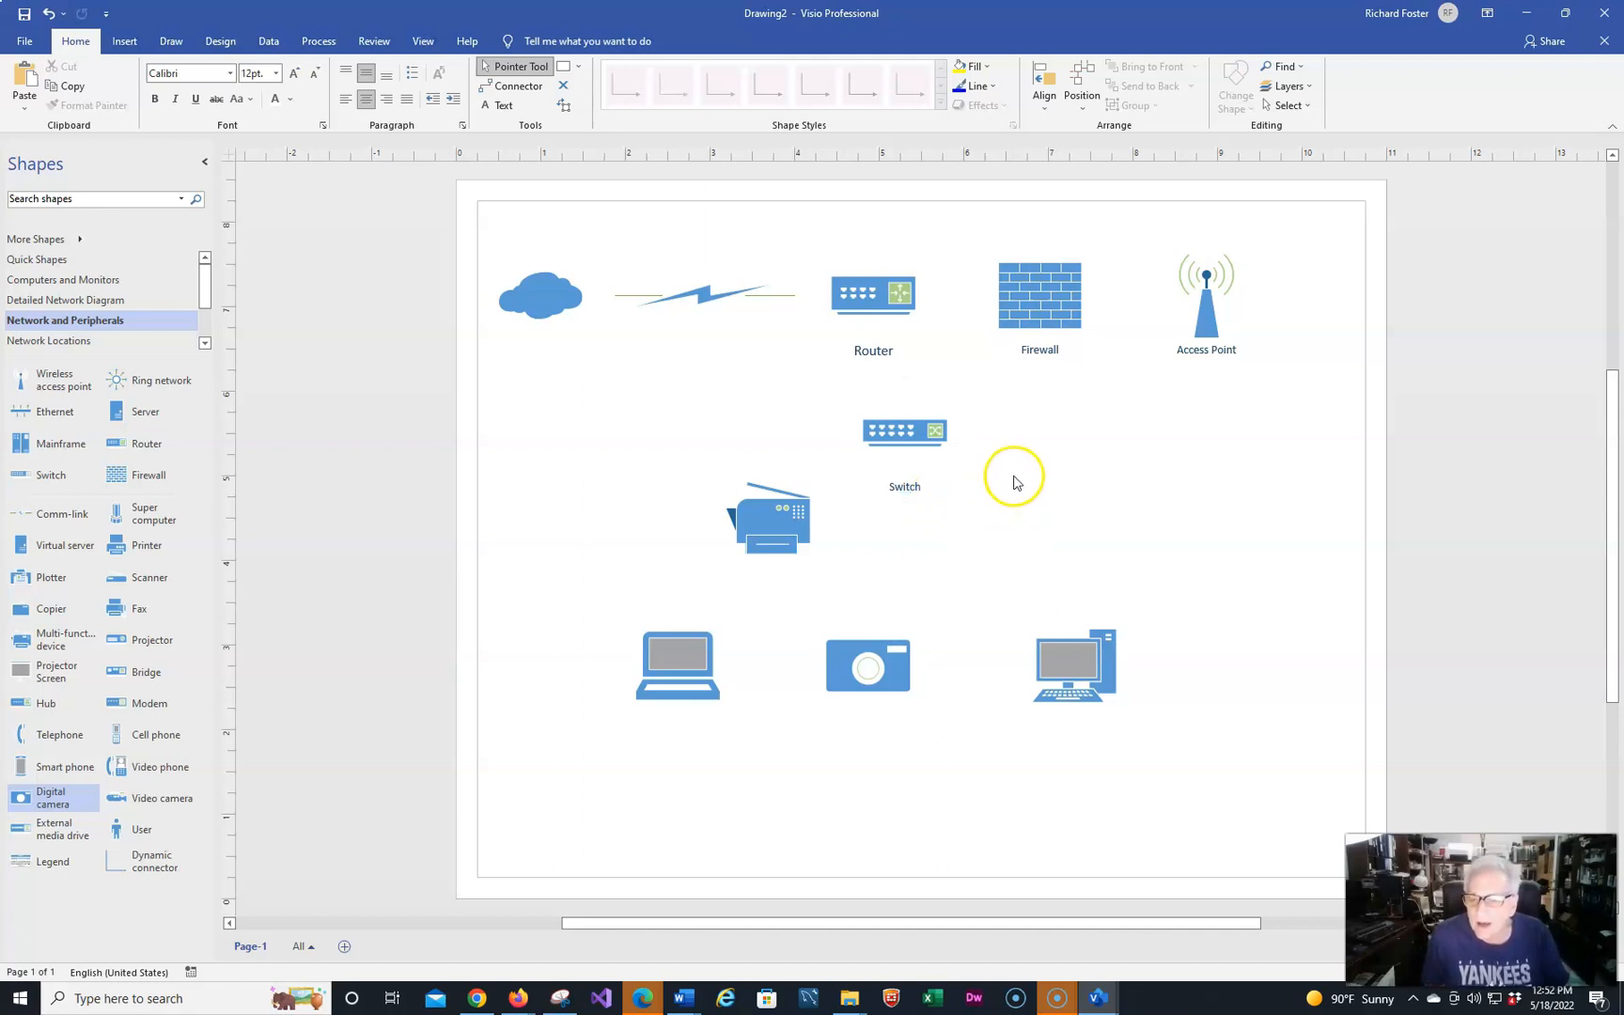
- Draw connectors from the PC to the switch, from the switch to the firewall, and from the access point to the switch
left_click(515, 85)
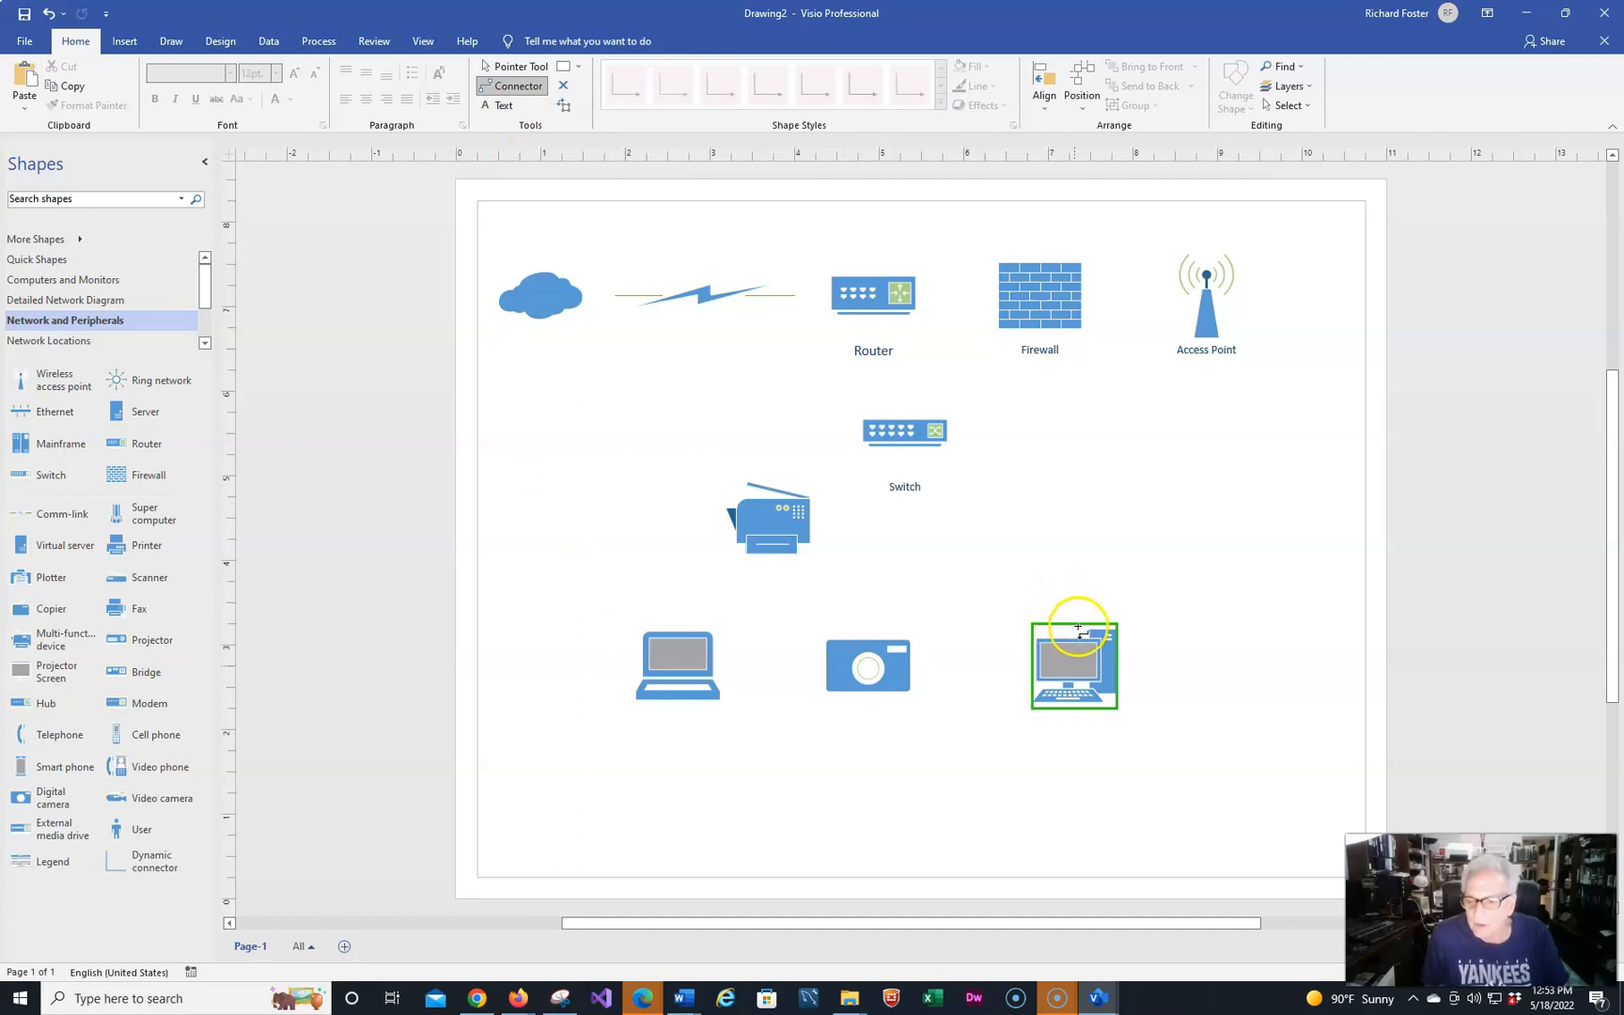
left_click_drag(1078, 627, 957, 432)
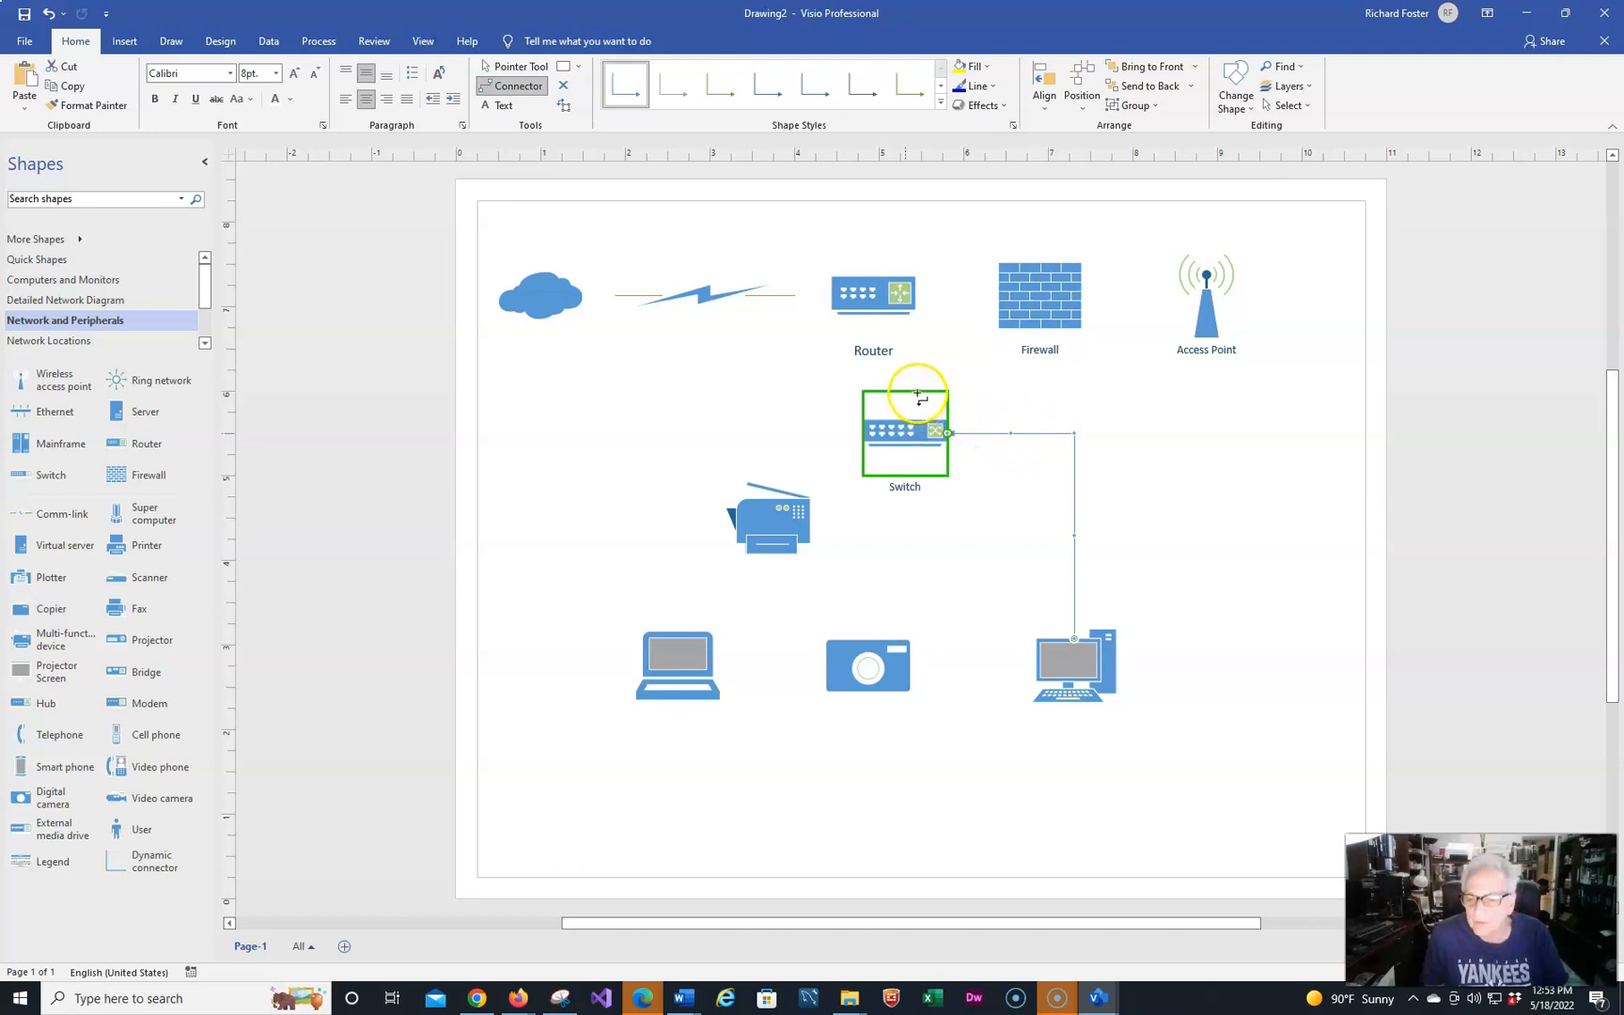
left_click_drag(918, 393, 1022, 340)
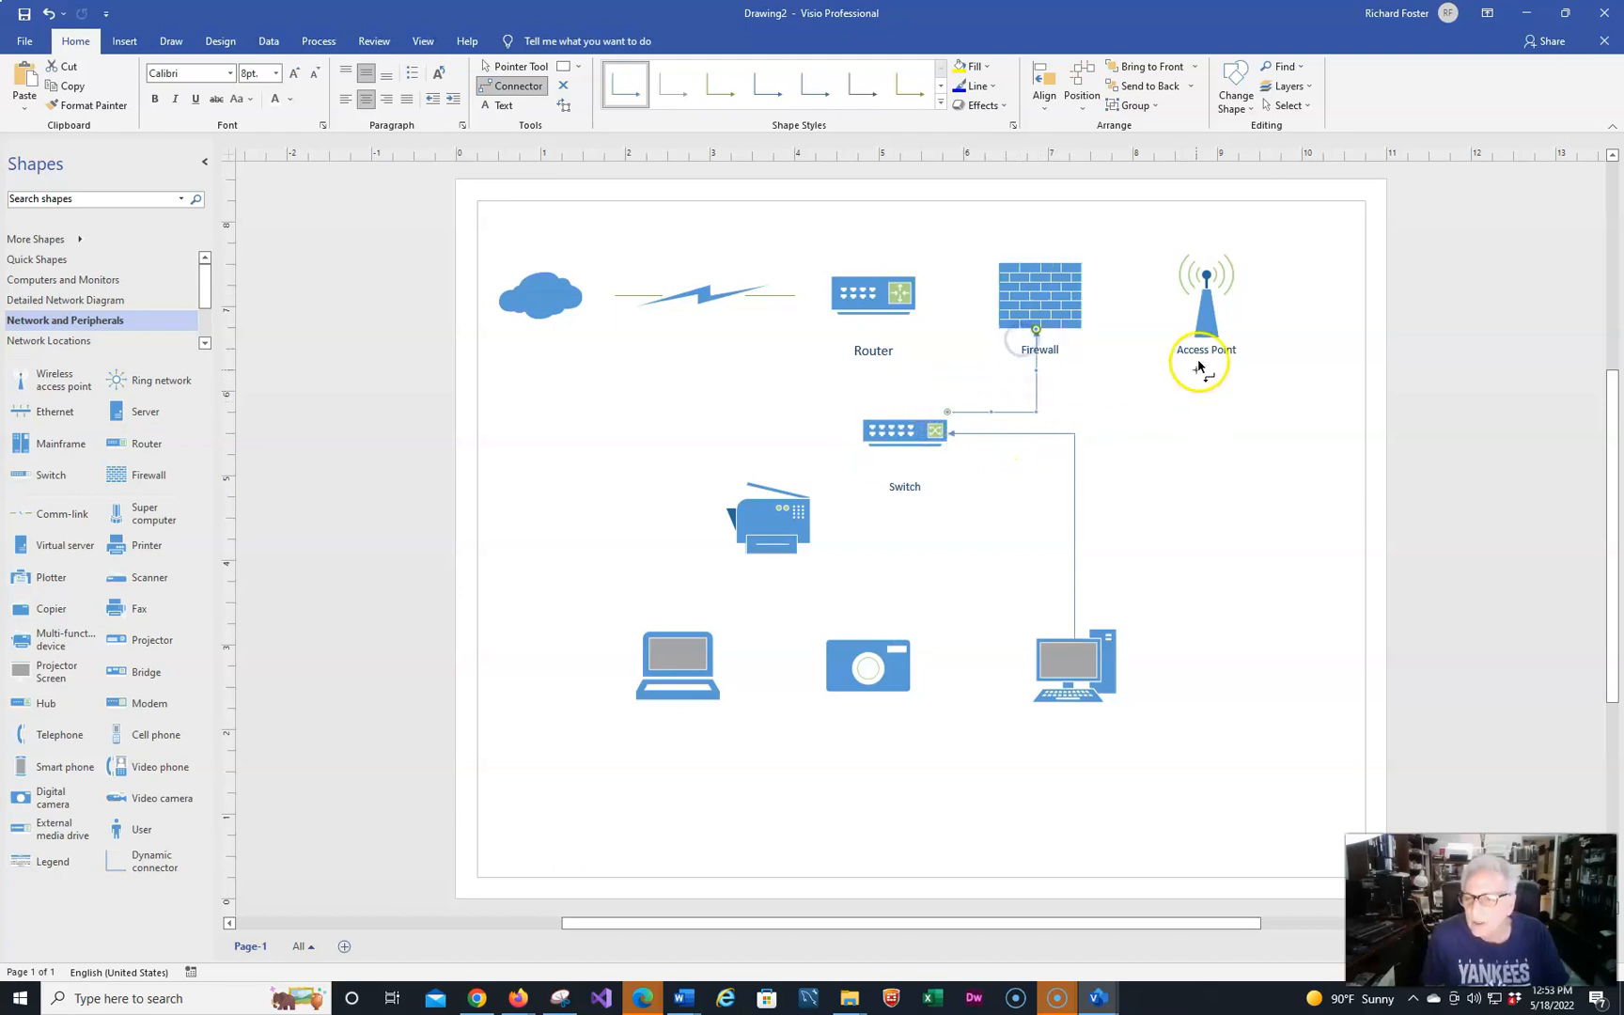
left_click_drag(1202, 336, 940, 434)
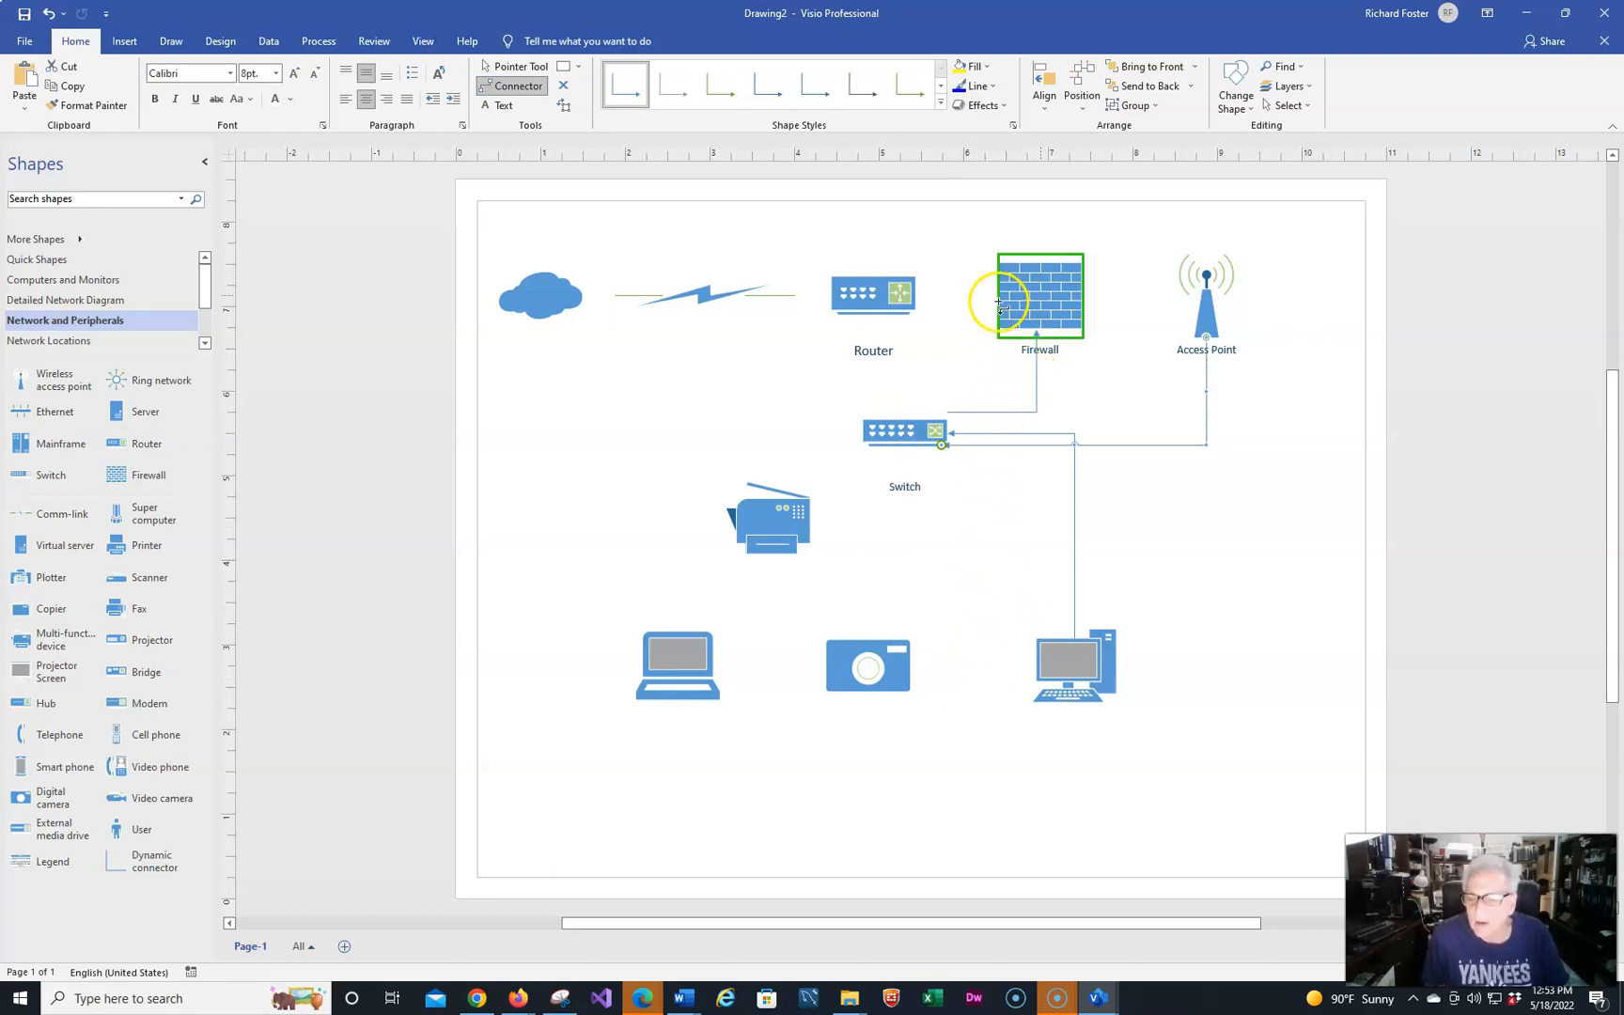
- Draw connectors from the firewall to the router and from the multi-function device to the switch, and leave the Connector tool
mouse_move(1001, 294)
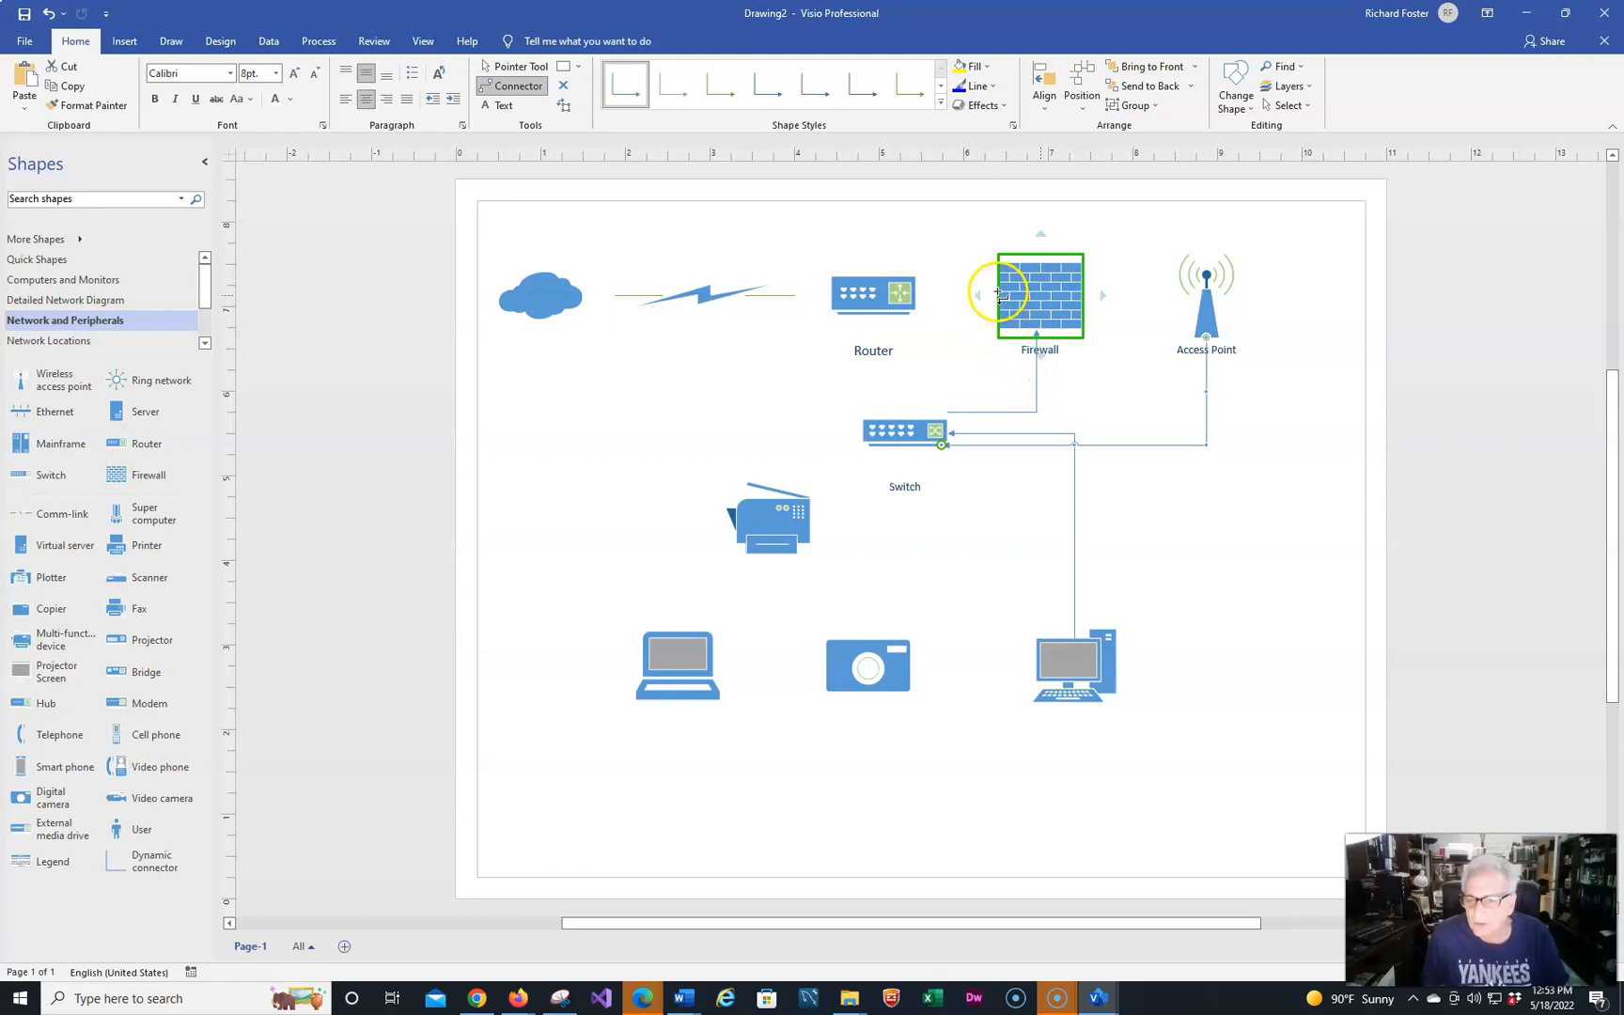
left_click_drag(1001, 299, 918, 292)
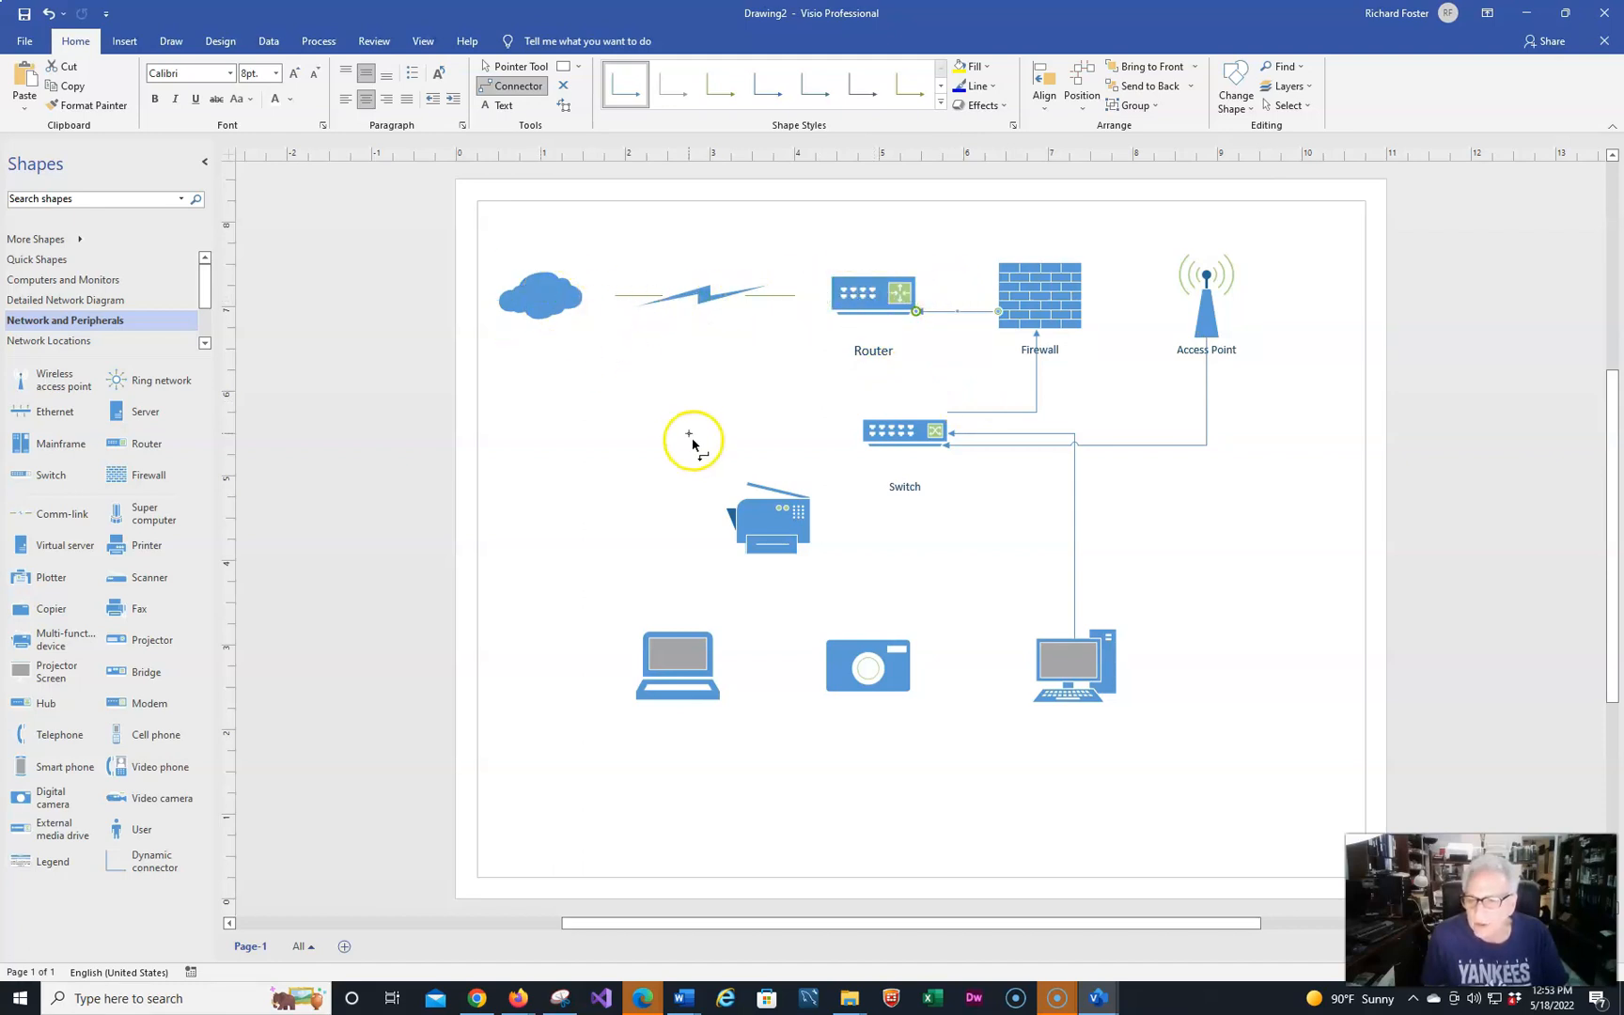
left_click(790, 498)
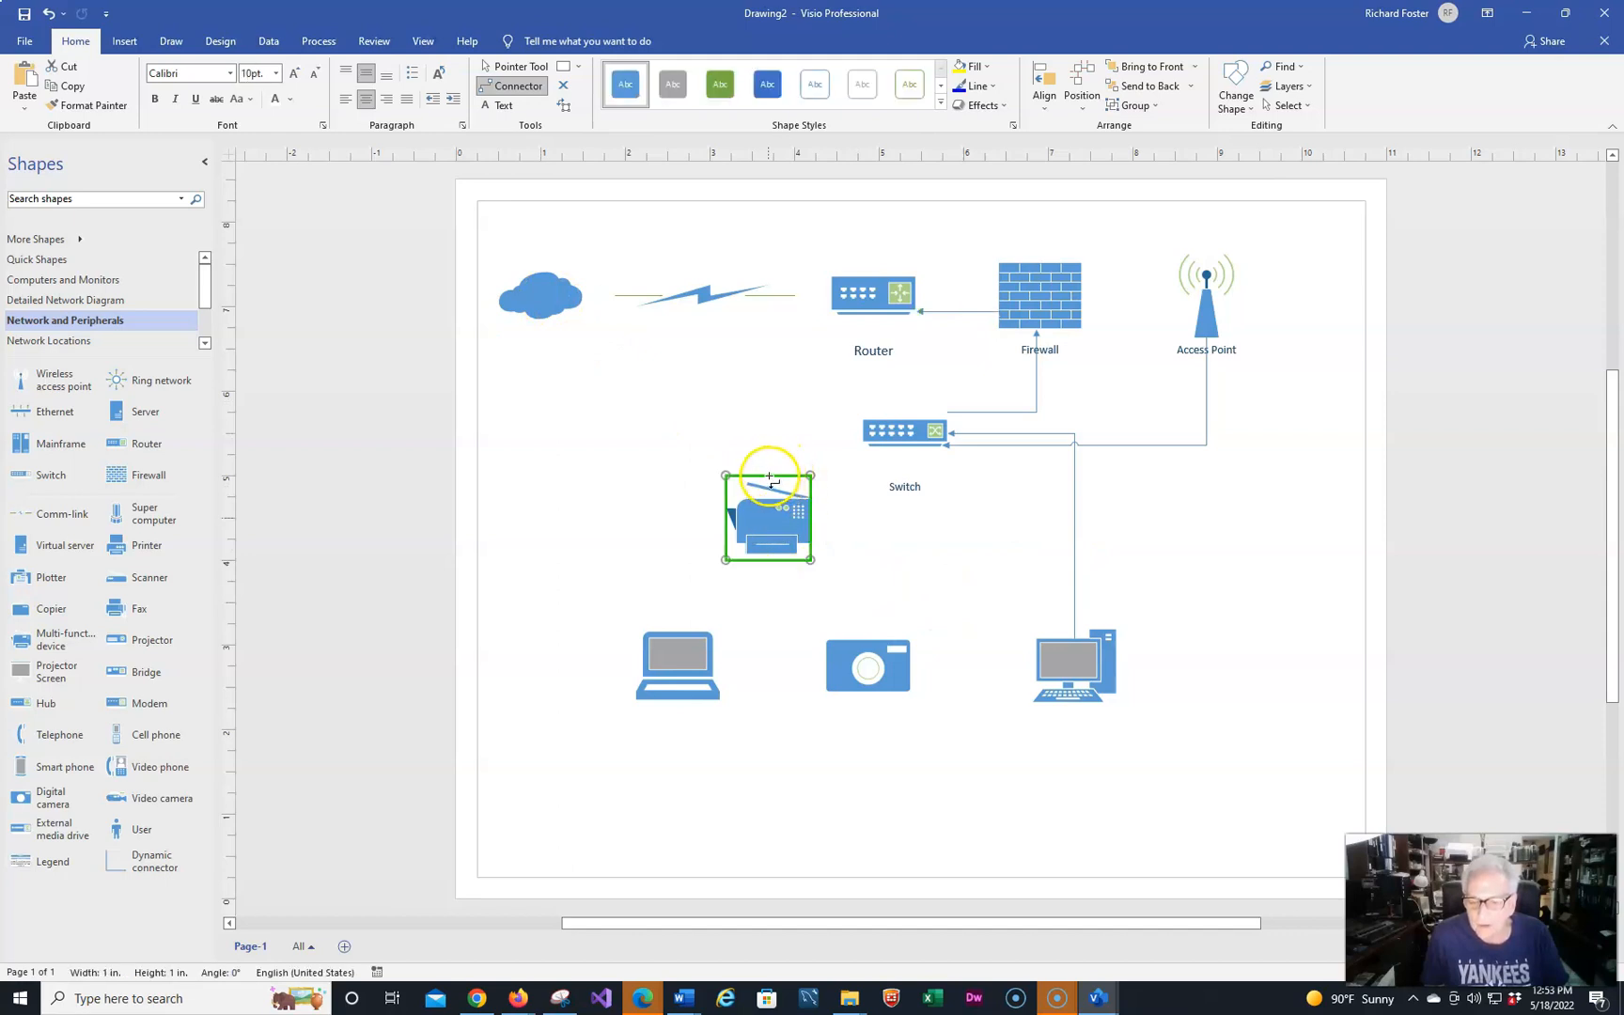
left_click_drag(769, 436, 867, 483)
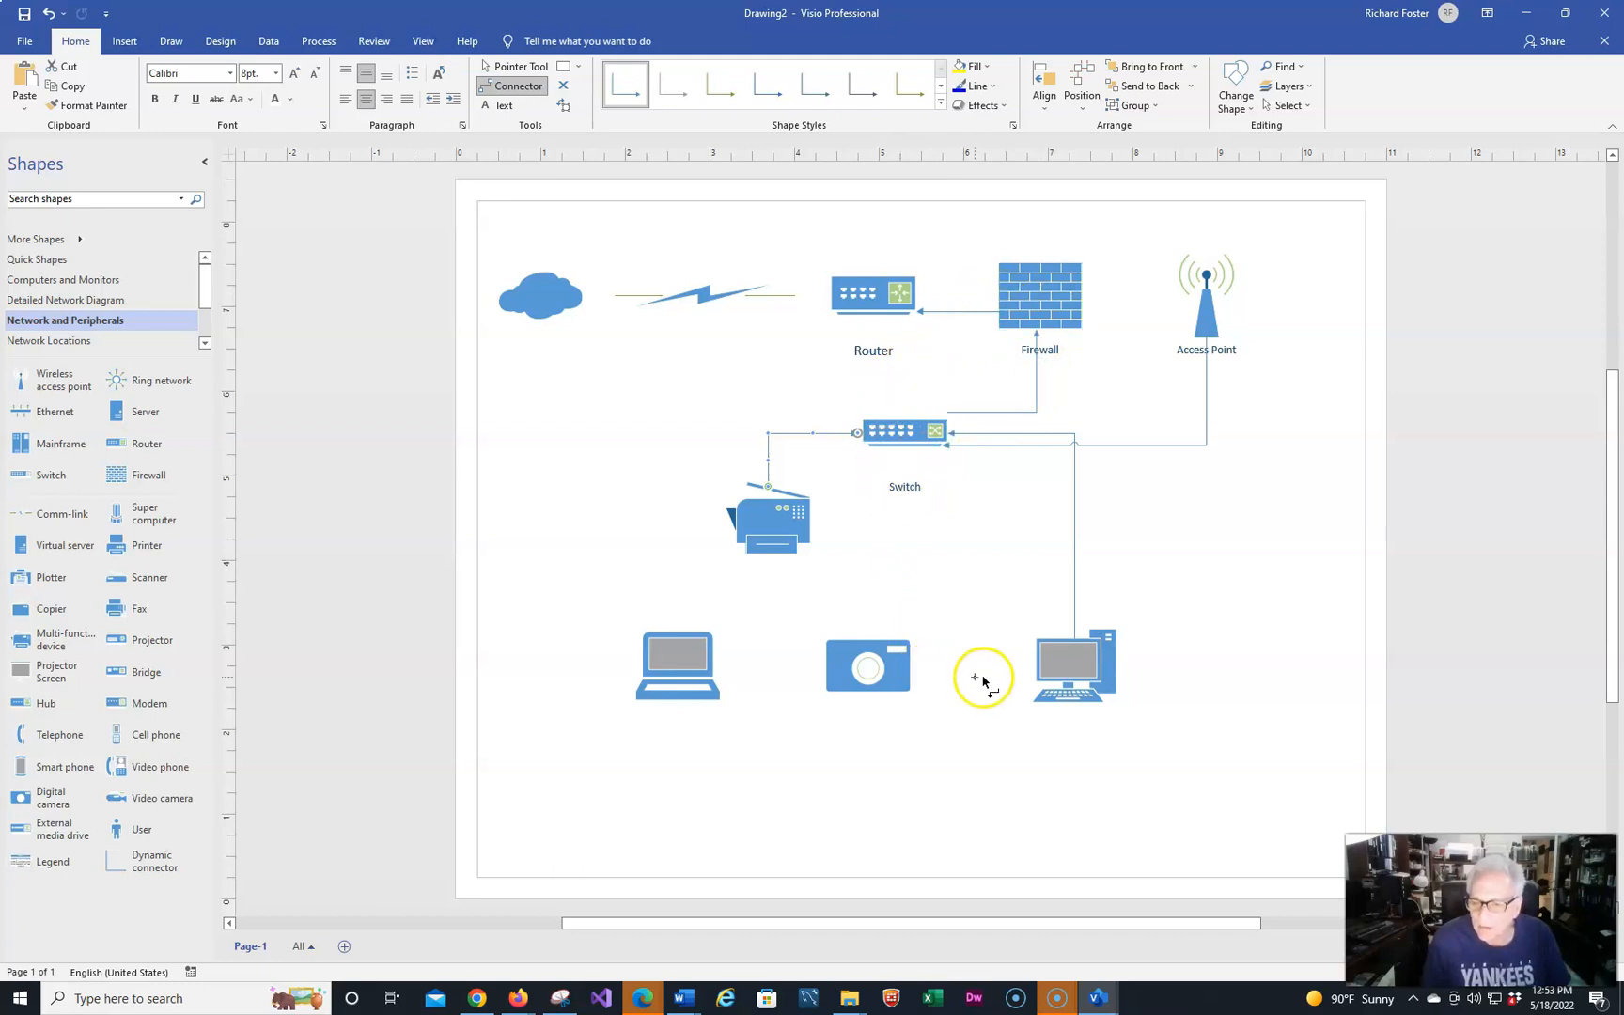
left_click_drag(1065, 667, 1069, 667)
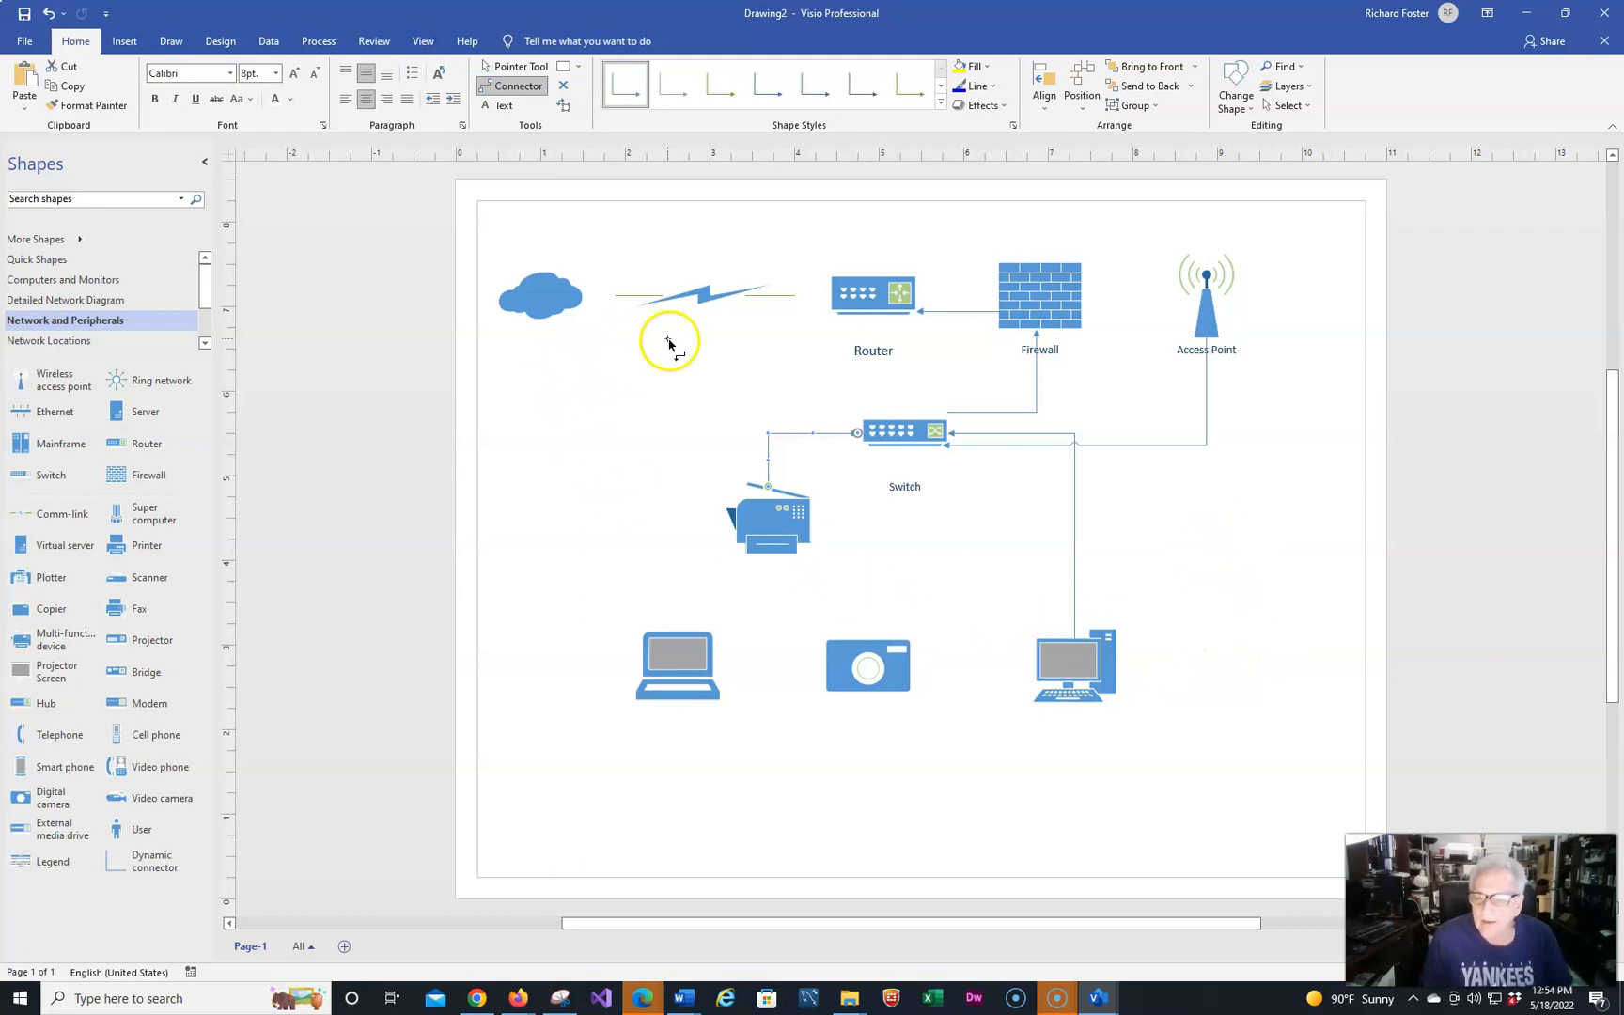
left_click(513, 67)
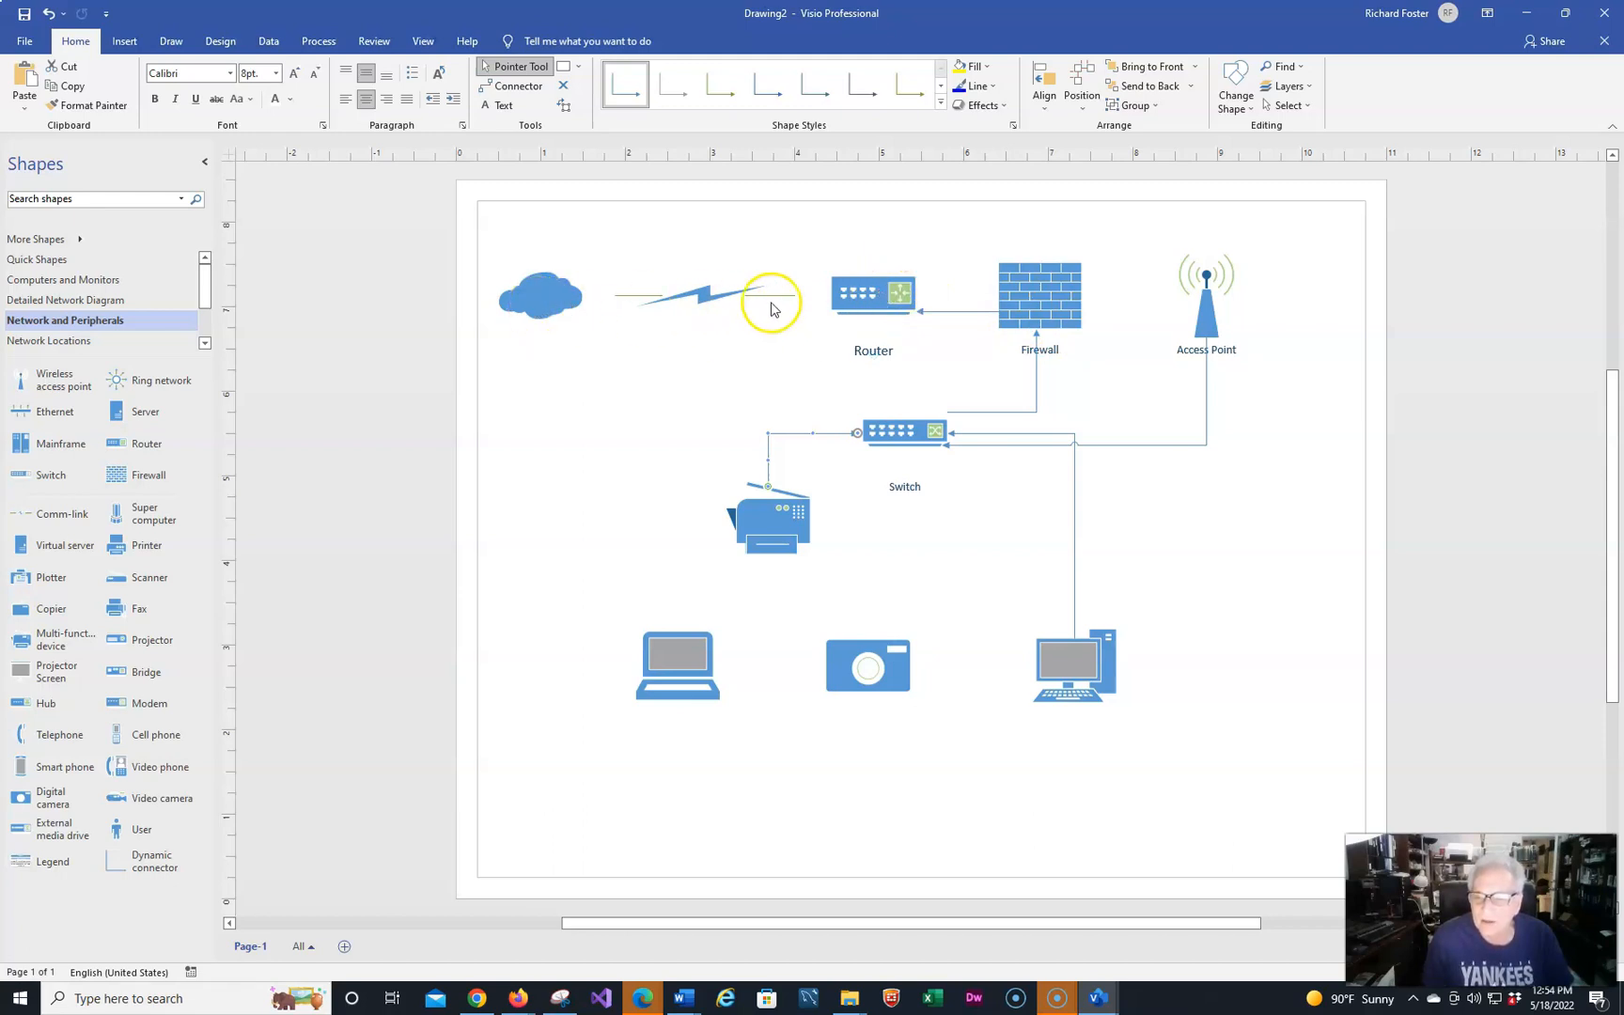
left_click(1061, 295)
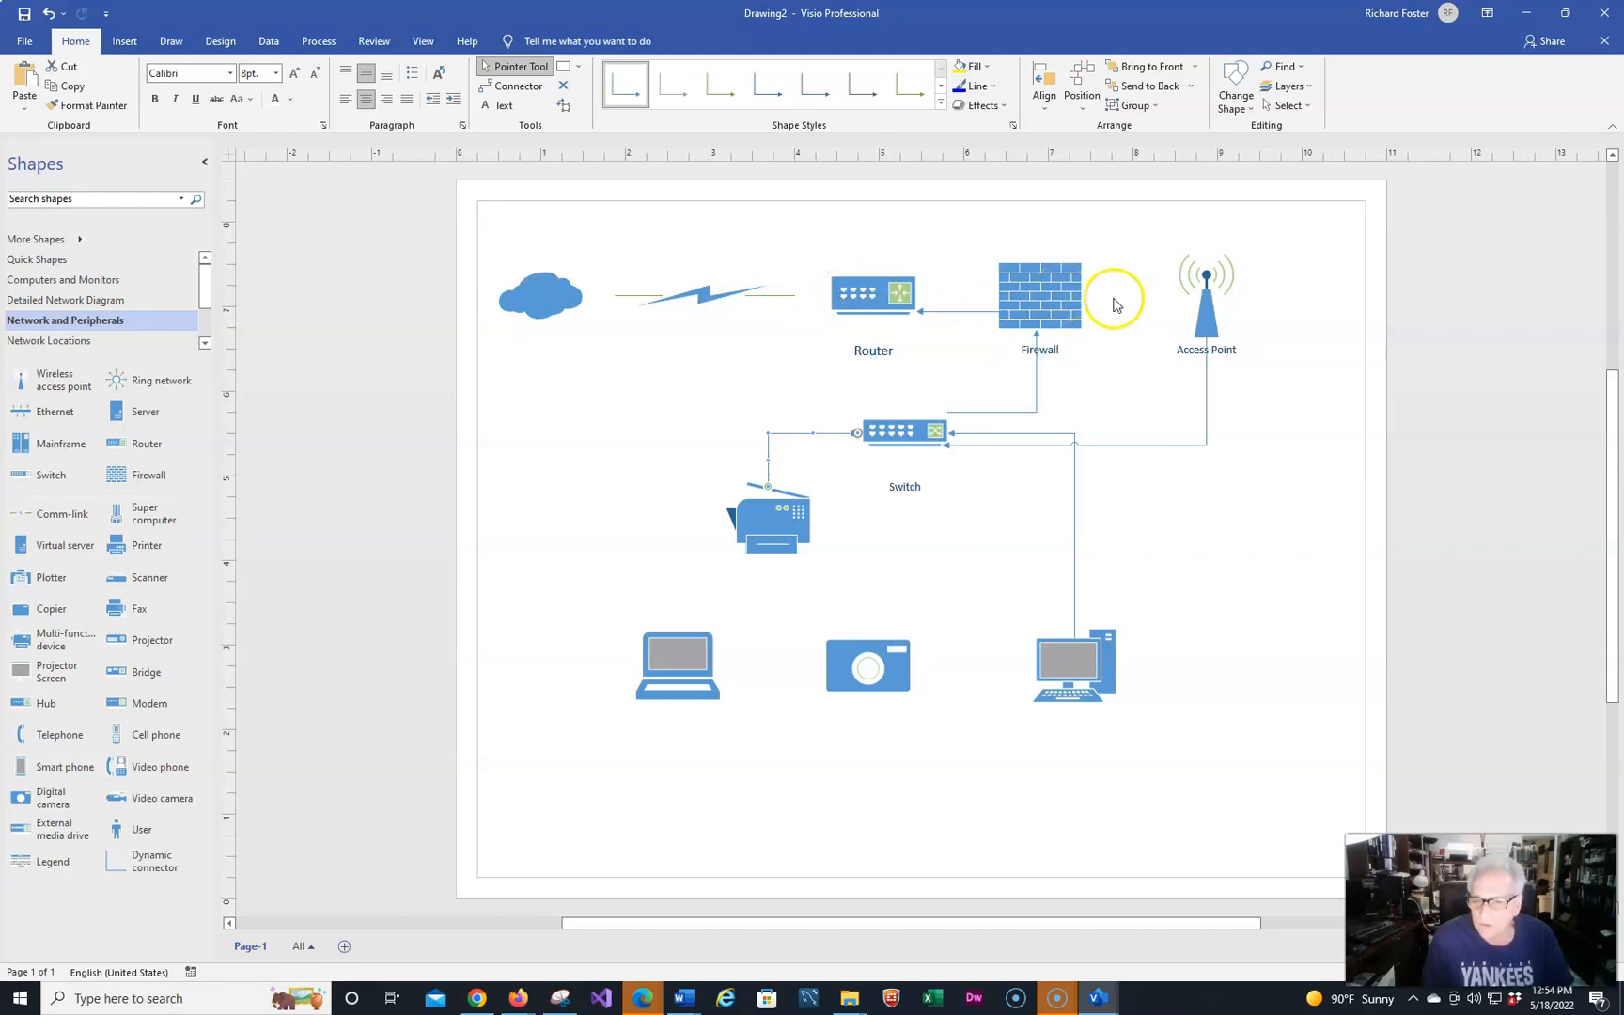
- Add a text block about 5 in wide and 0.75 in high below the lower row, reading "Justin's Photography"
left_click(1043, 308)
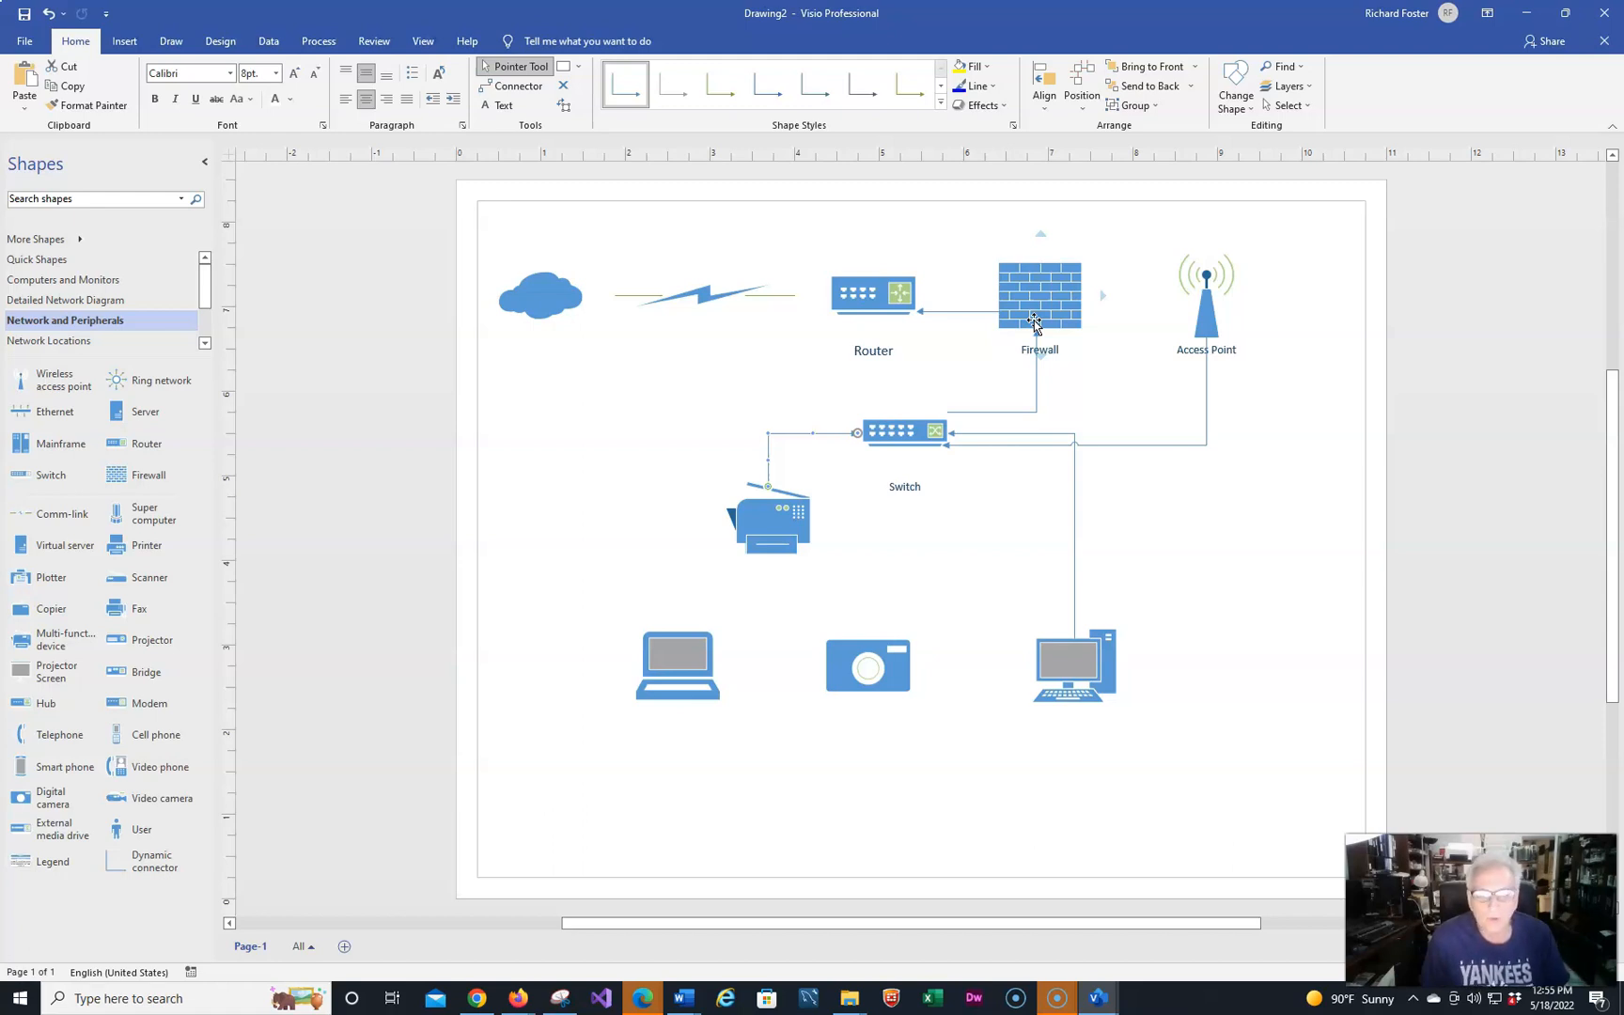
left_click(509, 106)
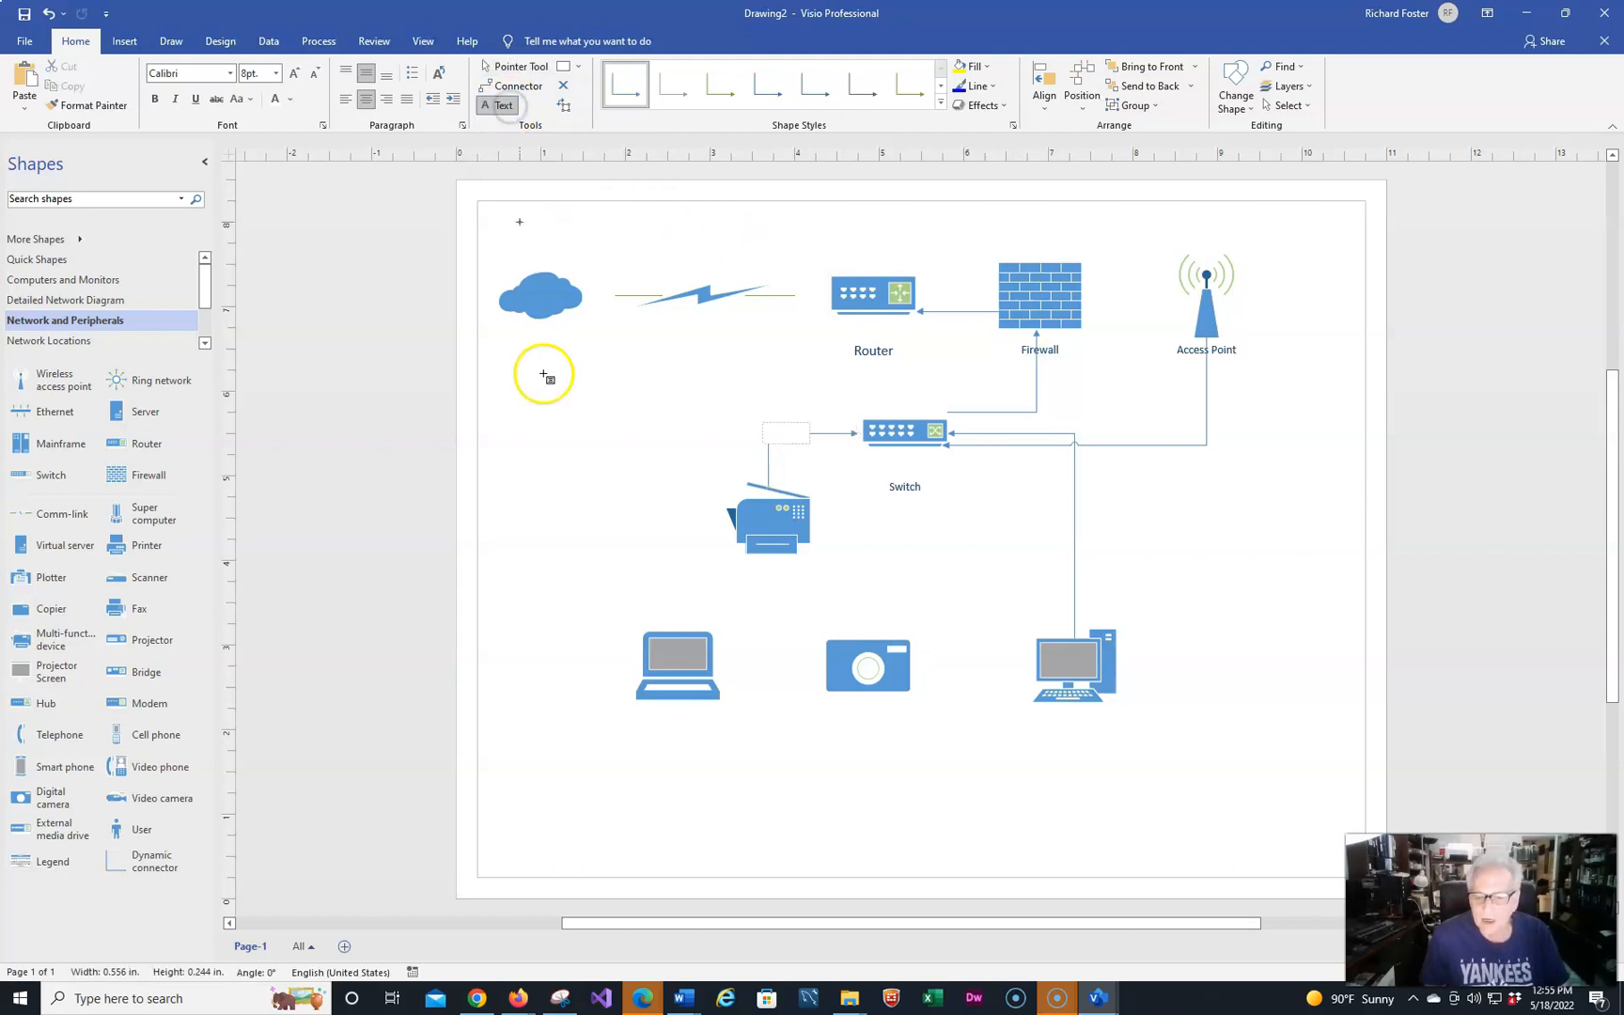
left_click_drag(742, 762, 1165, 825)
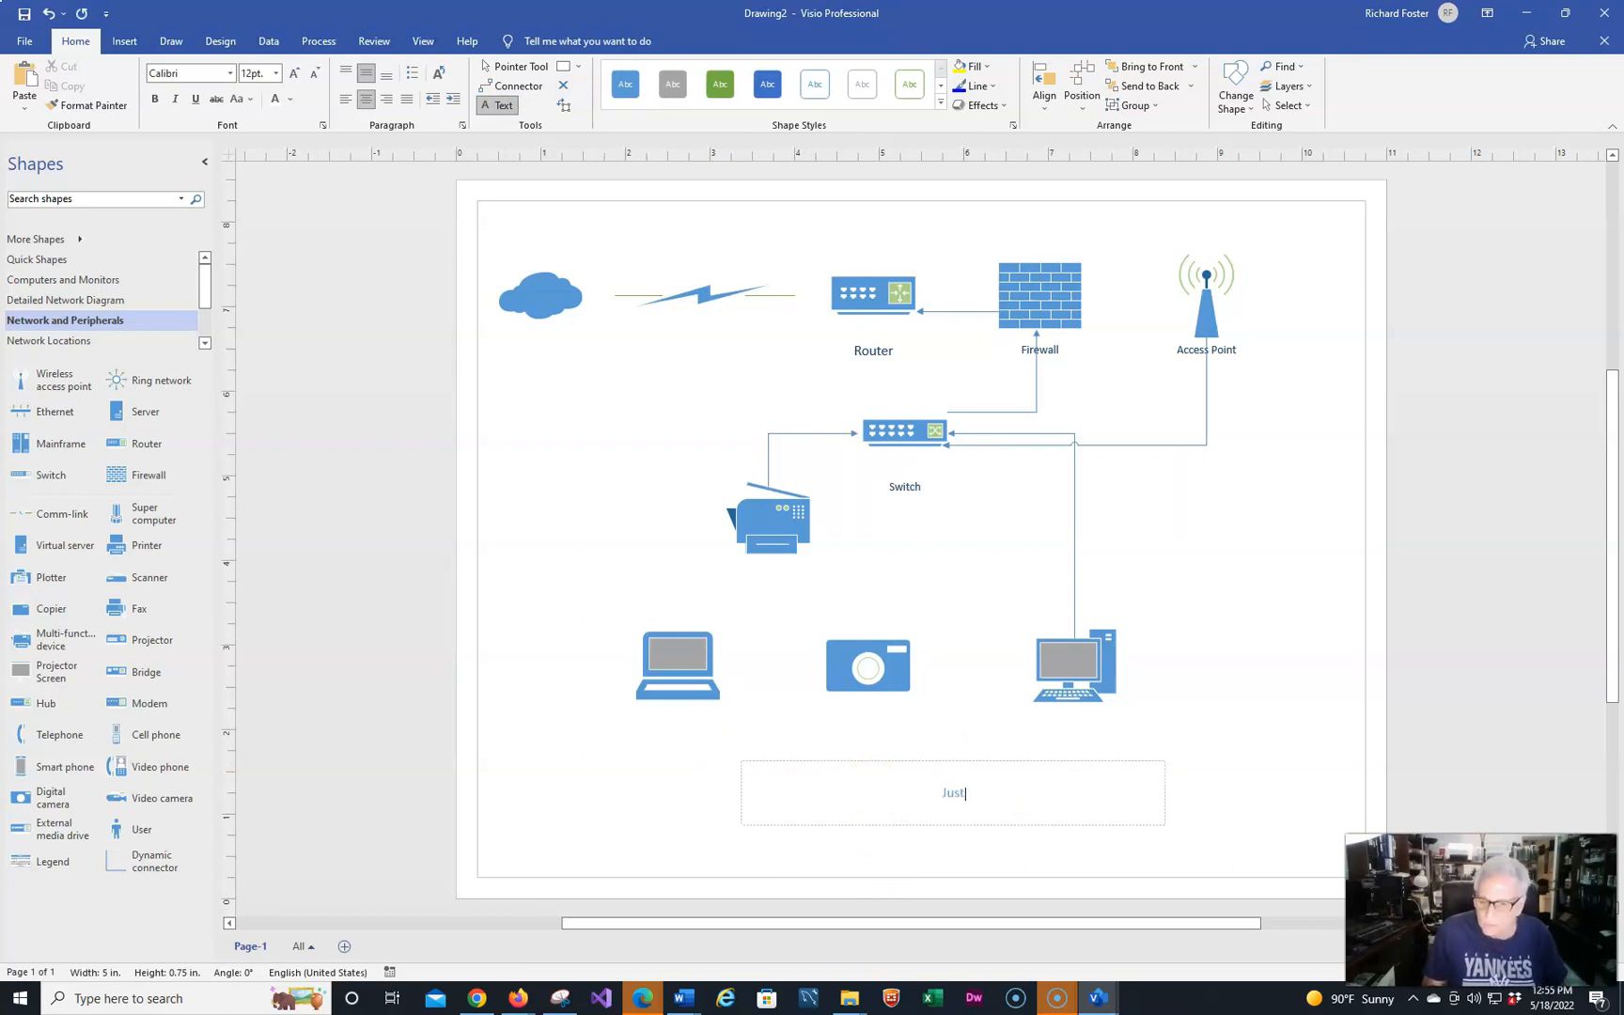
type("Justin's Pho")
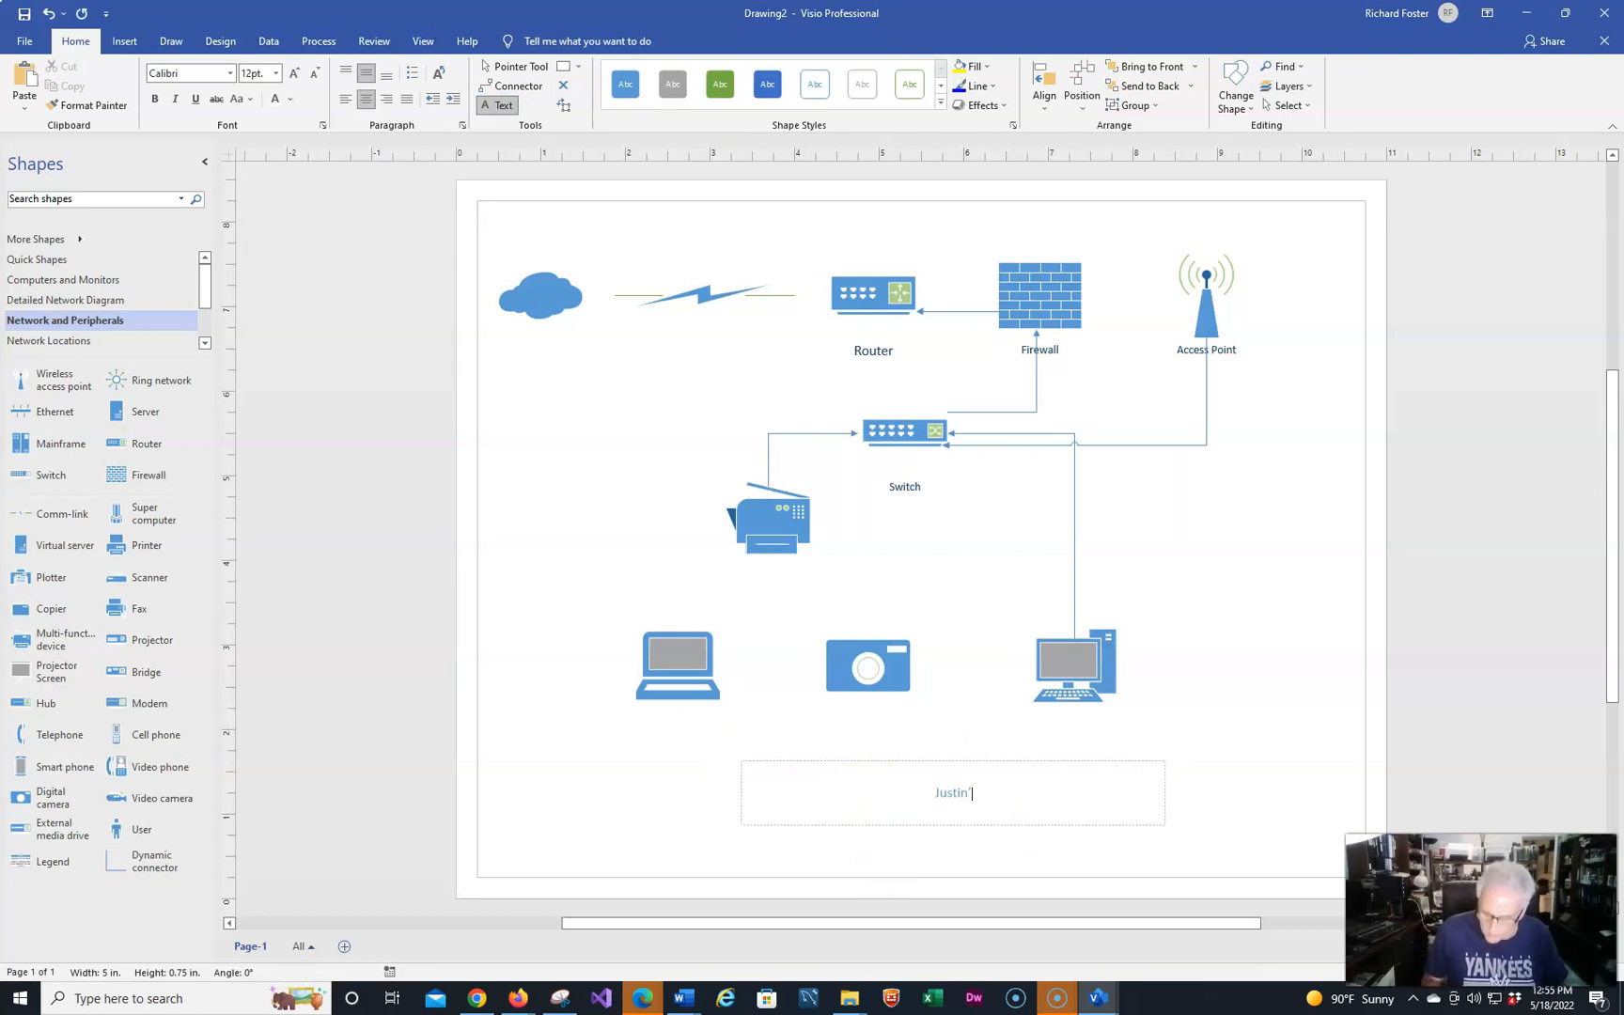
type("t")
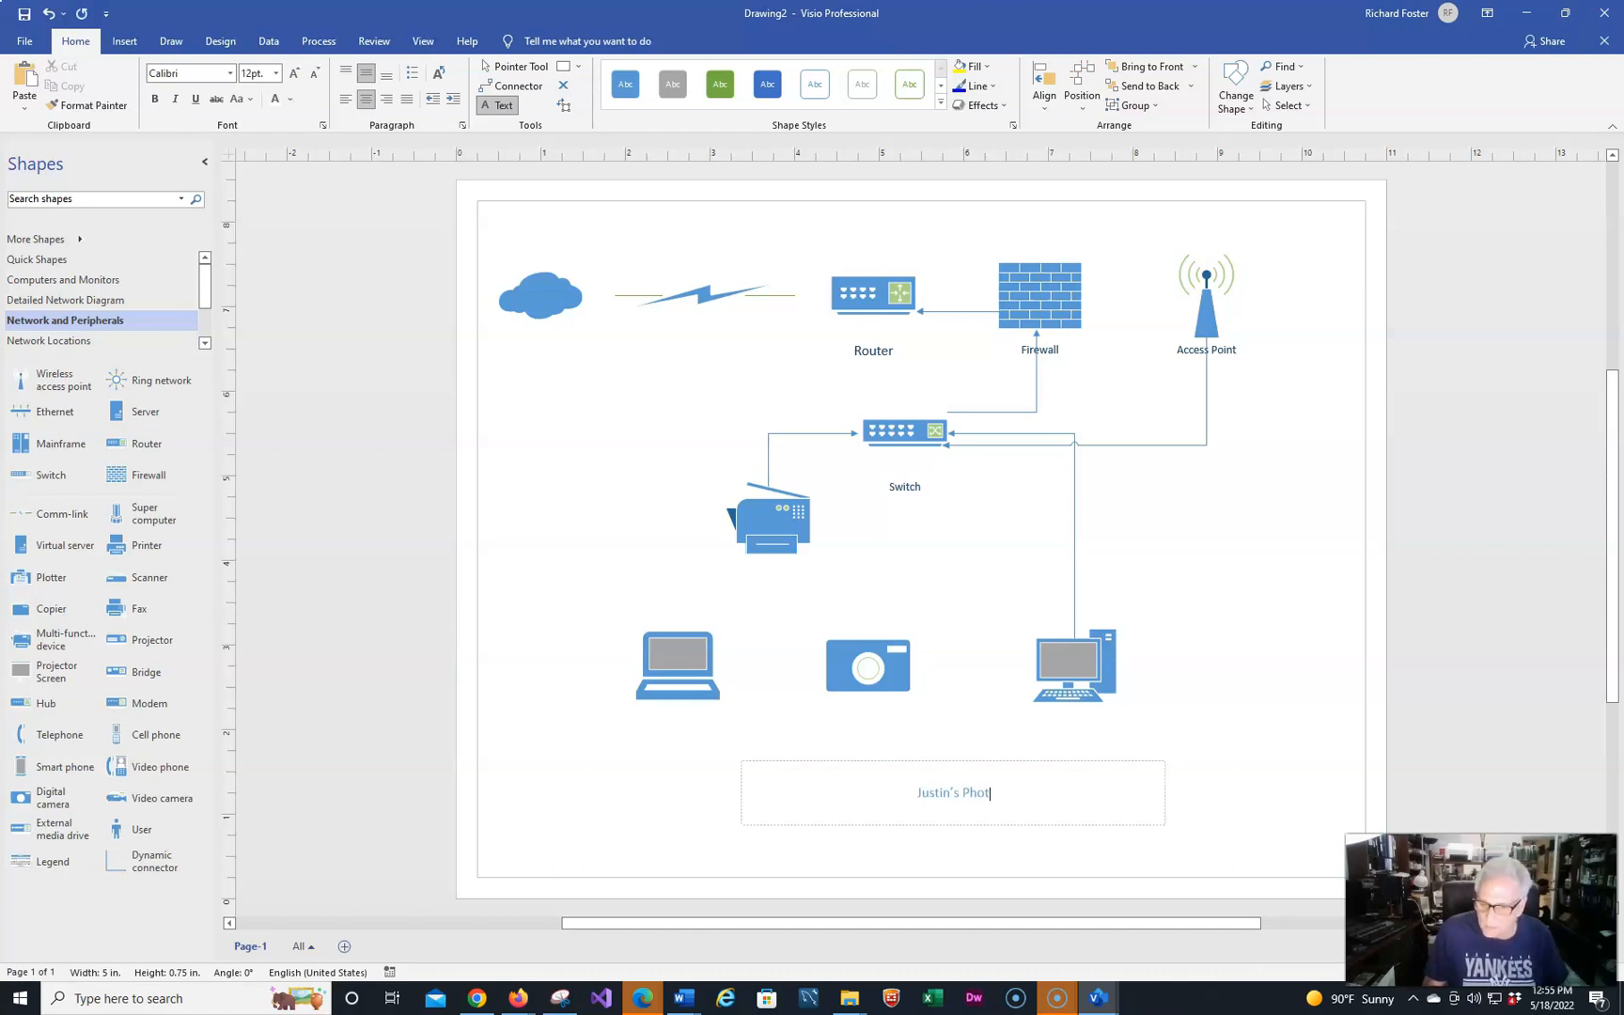
type("ography")
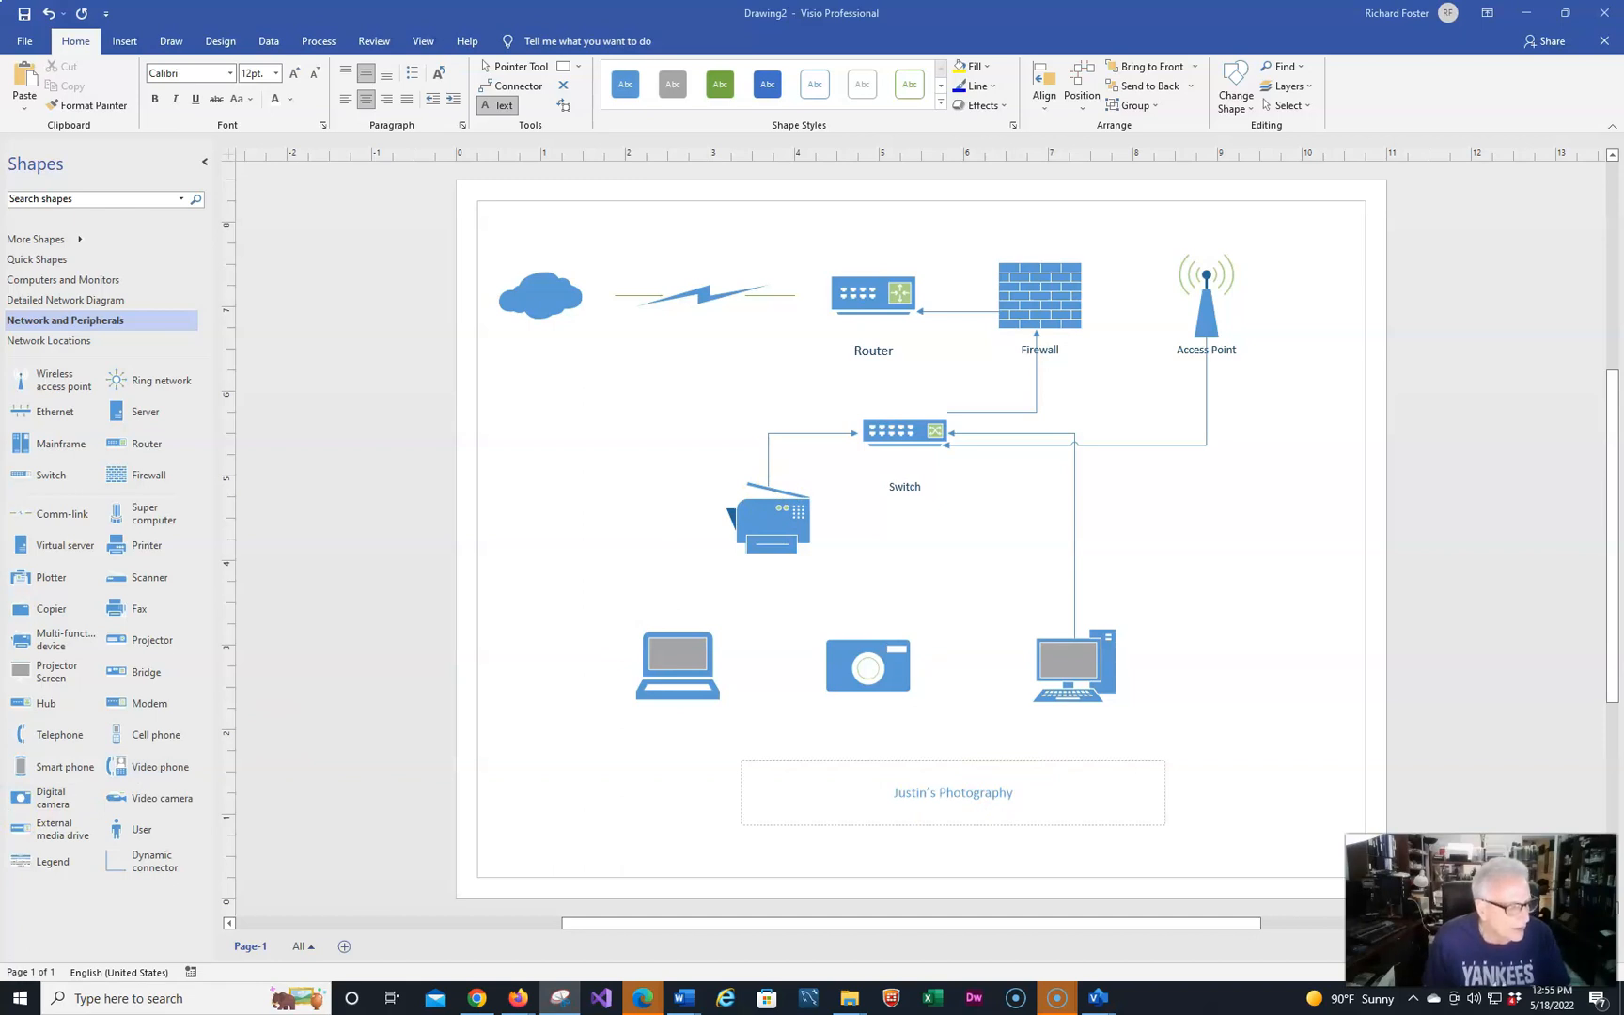
- Place a VoIP Phone shape from the Detailed Network Diagram stencil below the switch
left_click(75, 301)
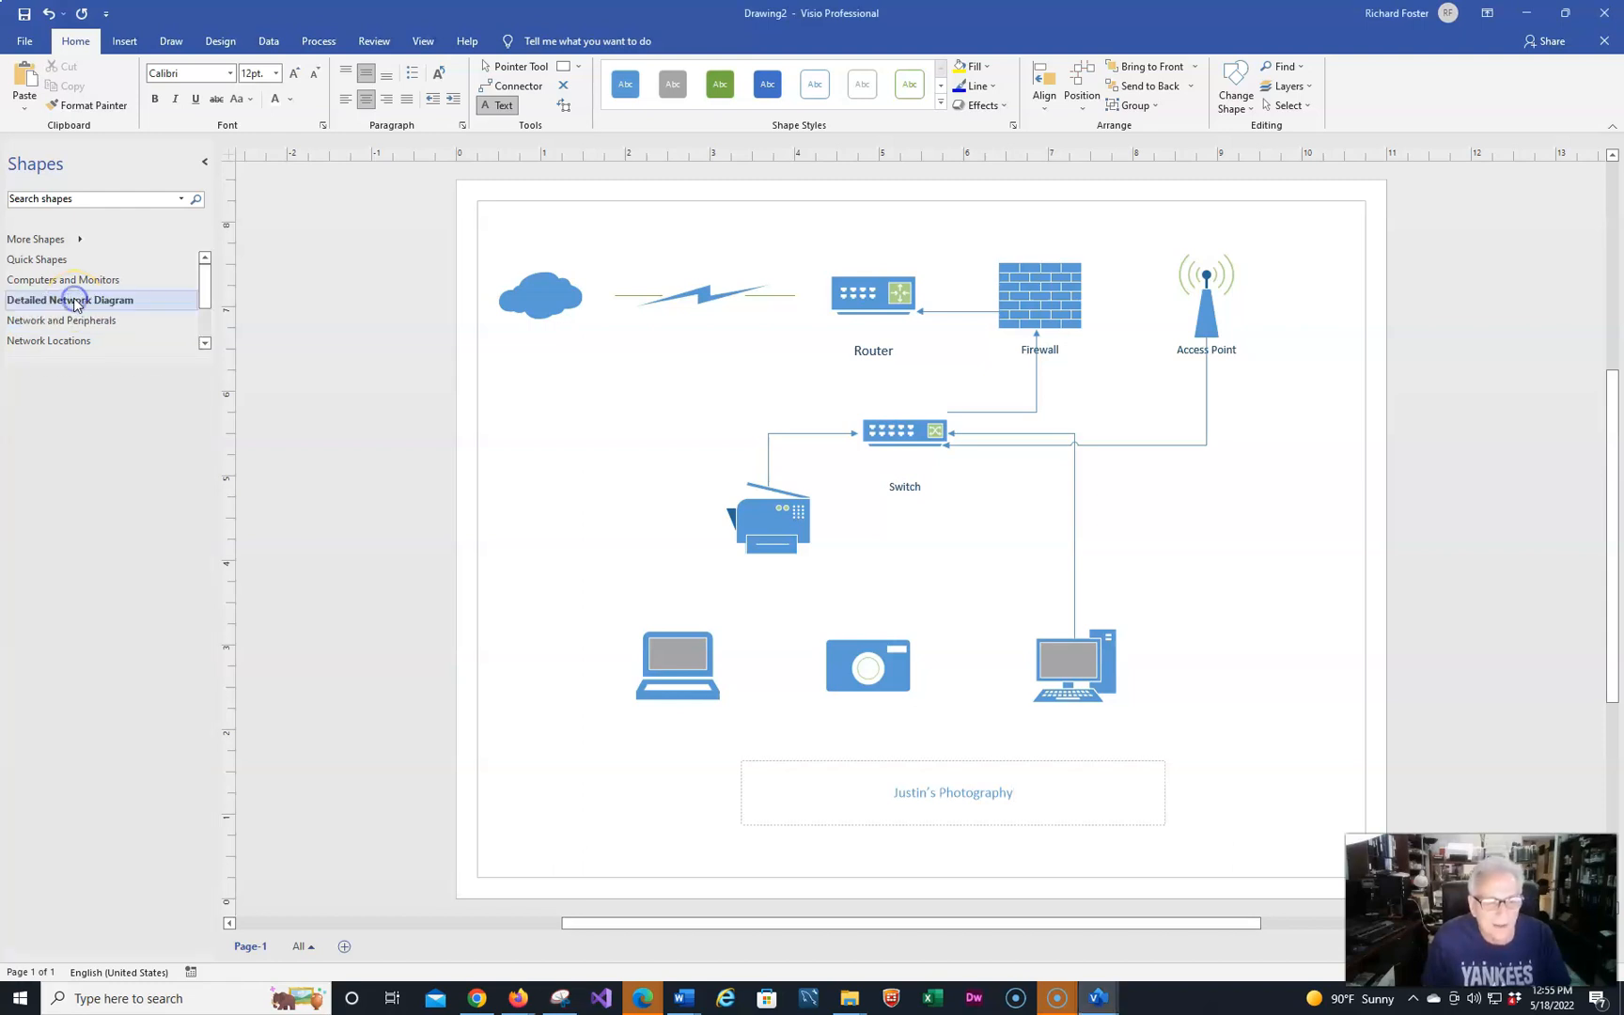
left_click(35, 580)
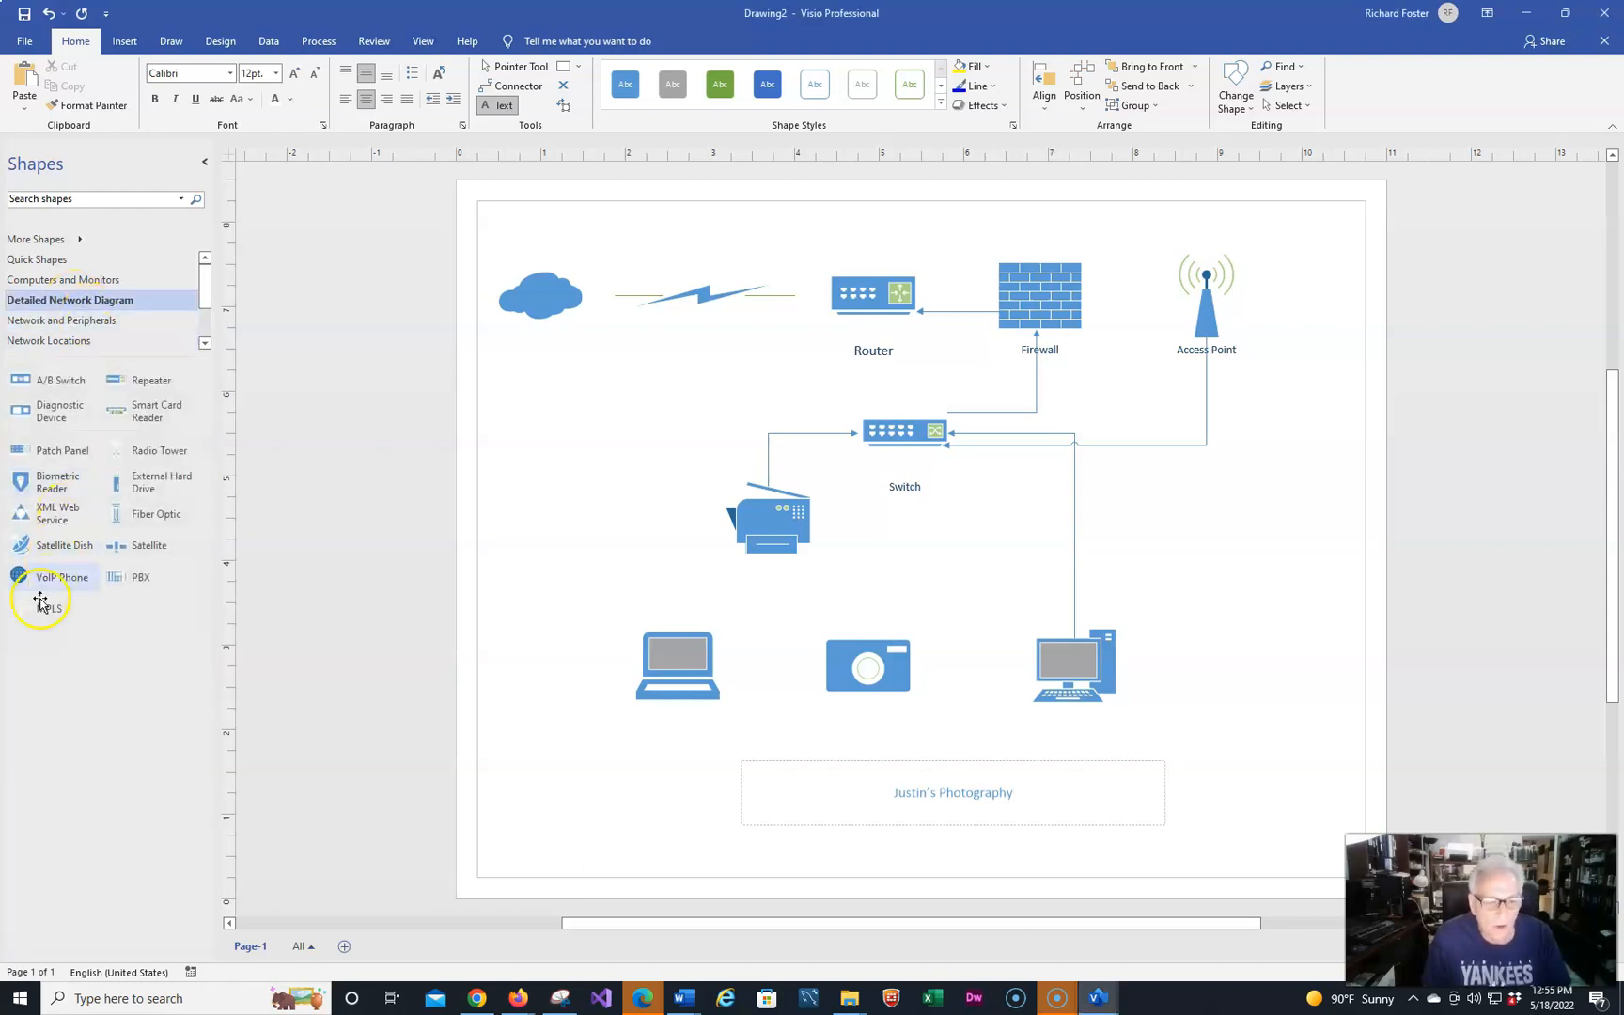
left_click_drag(35, 580, 951, 552)
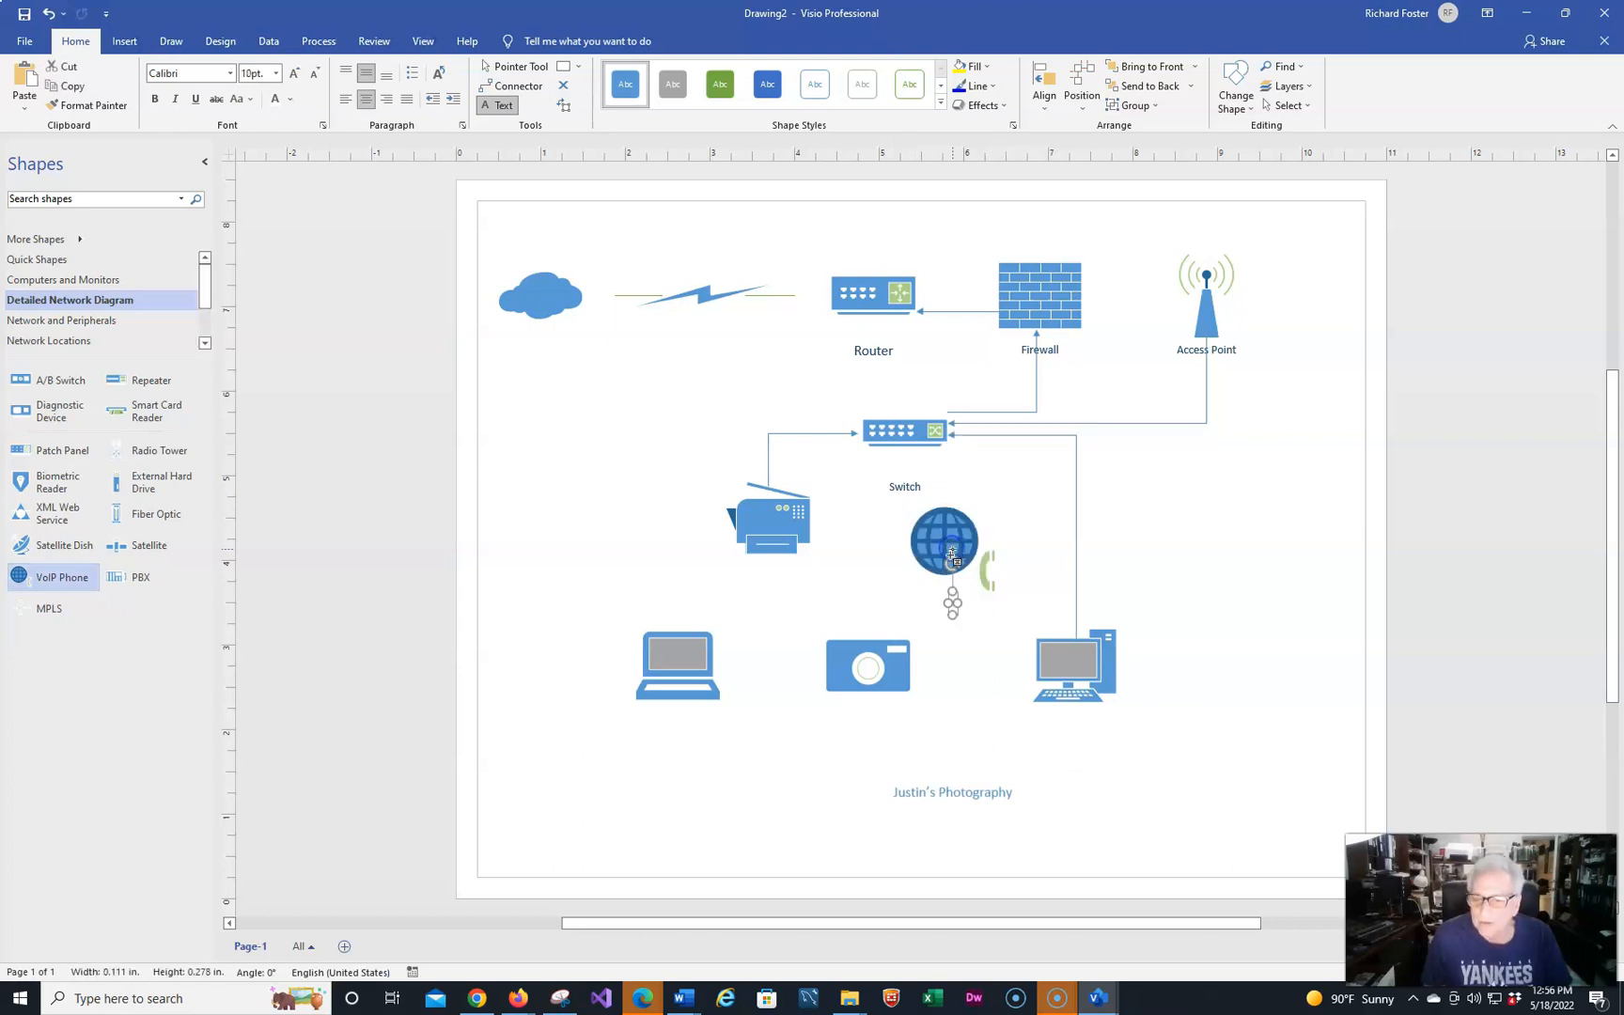
double_click(959, 517)
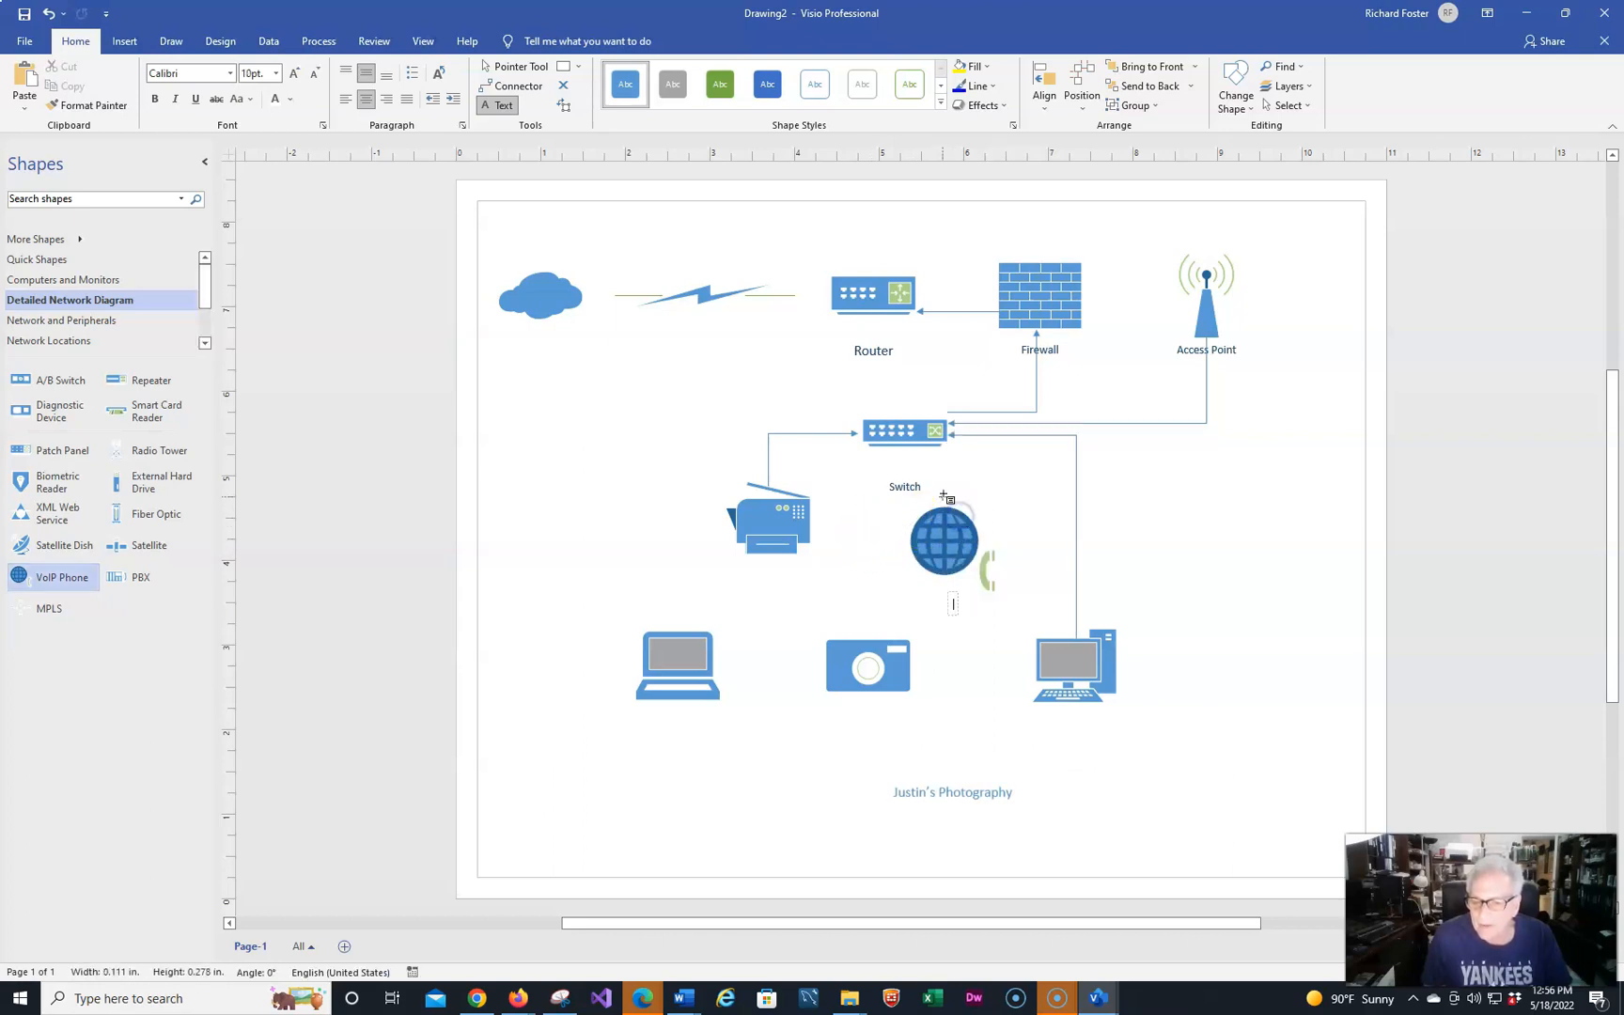
- Draw a connector from the VoIP phone to the switch and move the phone to the right of the PC
left_click(518, 85)
left_click_drag(950, 495, 925, 435)
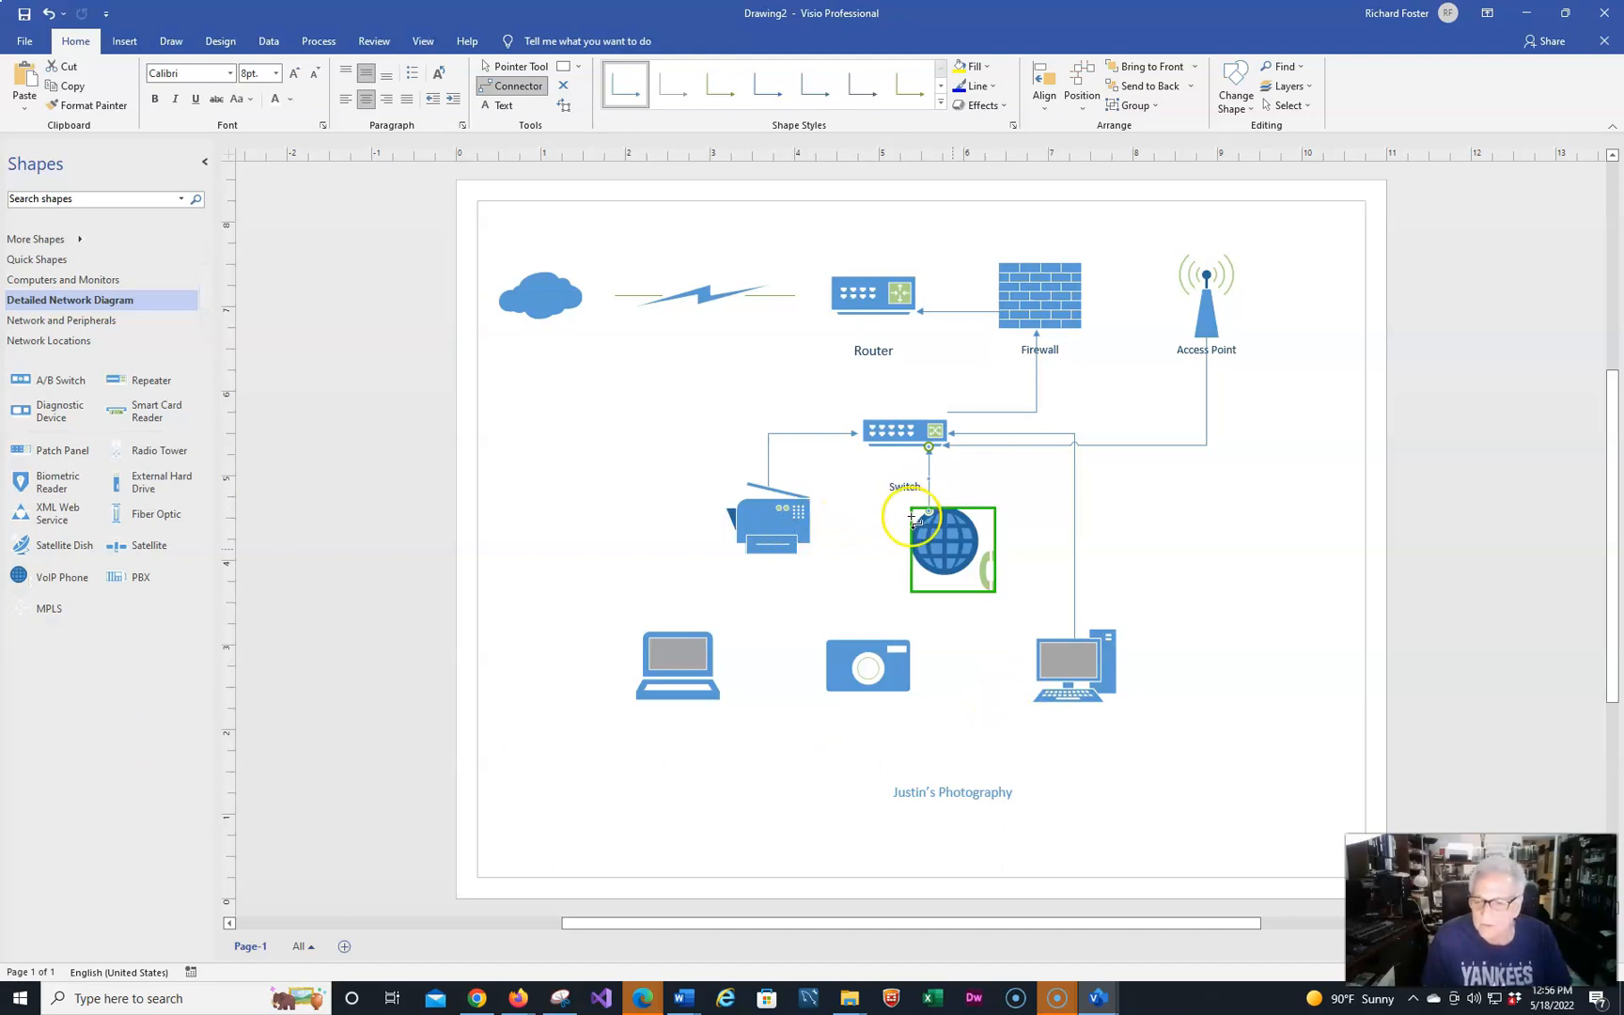
left_click(505, 68)
left_click_drag(952, 543, 1201, 640)
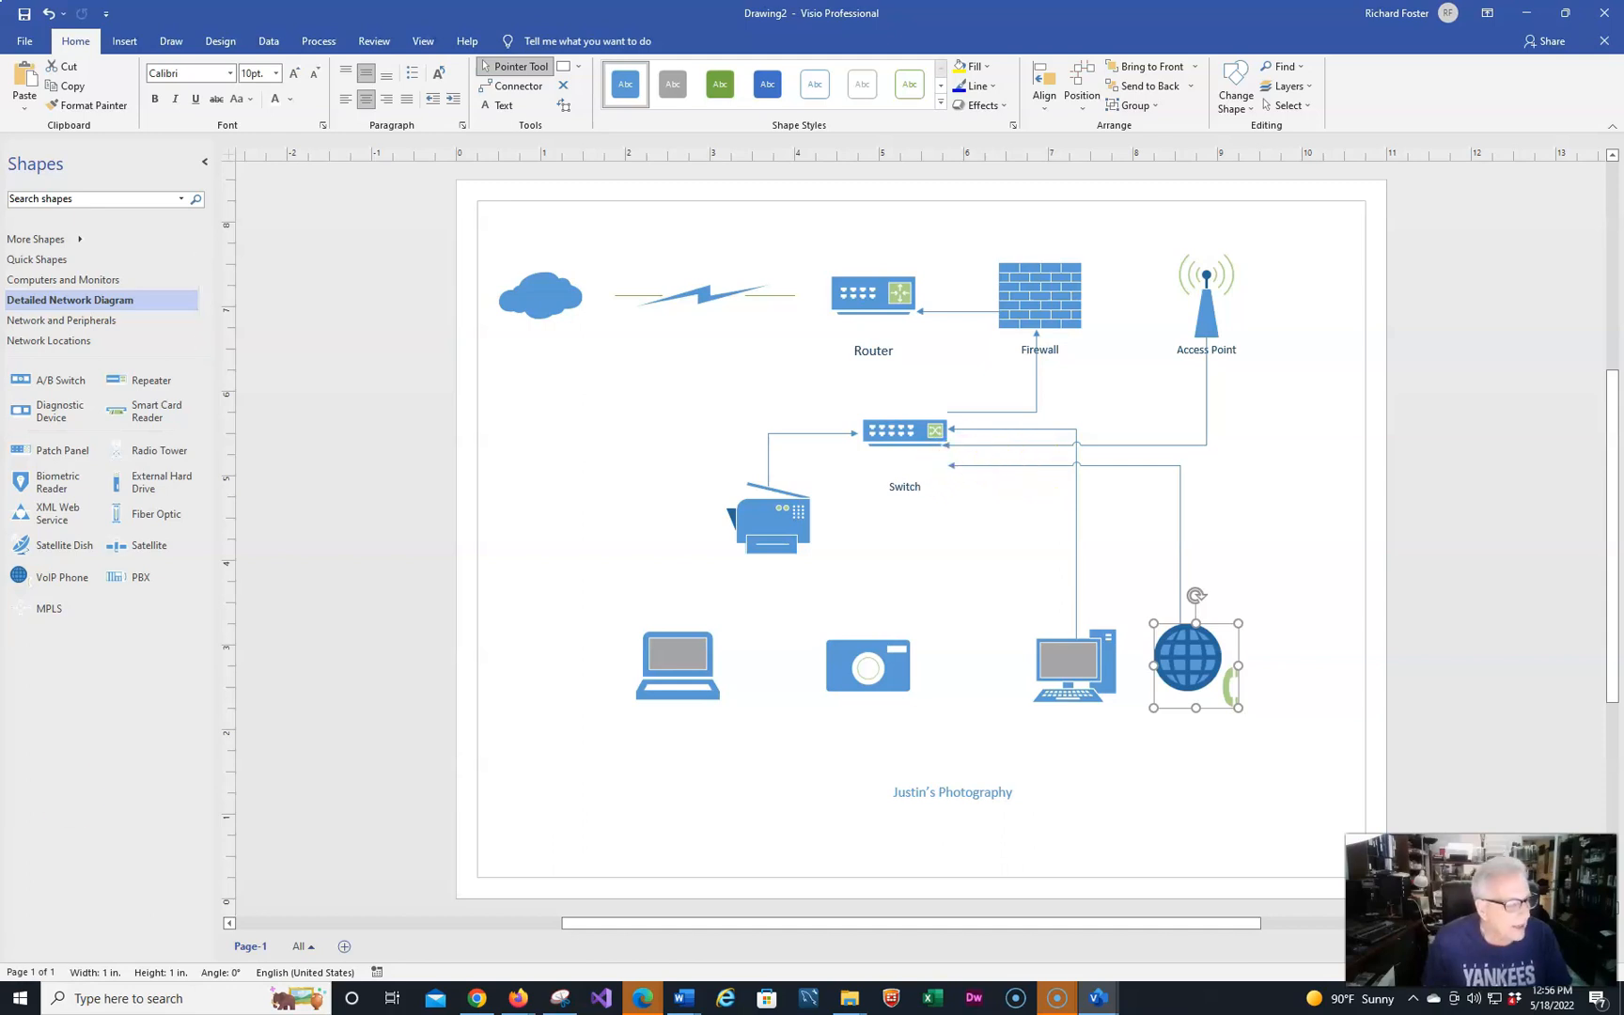
- Look through the Computers and Monitors, Detailed Network Diagram, Network and Peripherals, and Network Locations stencils for available shapes
key("alt+Tab")
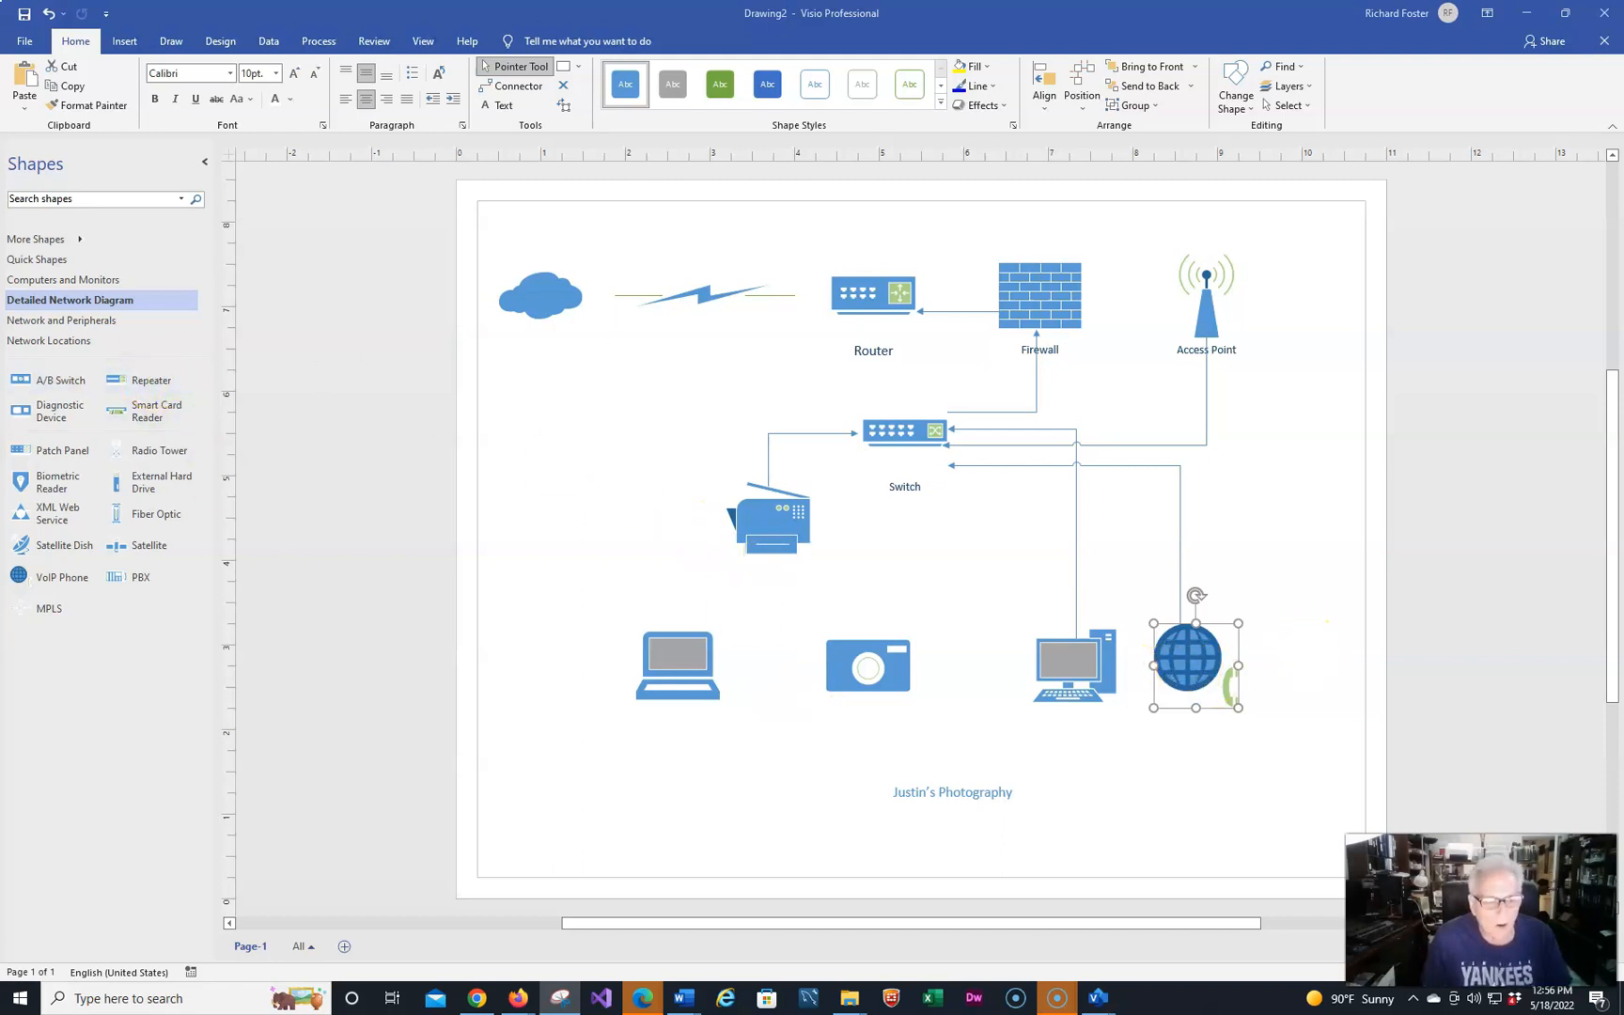
left_click(64, 281)
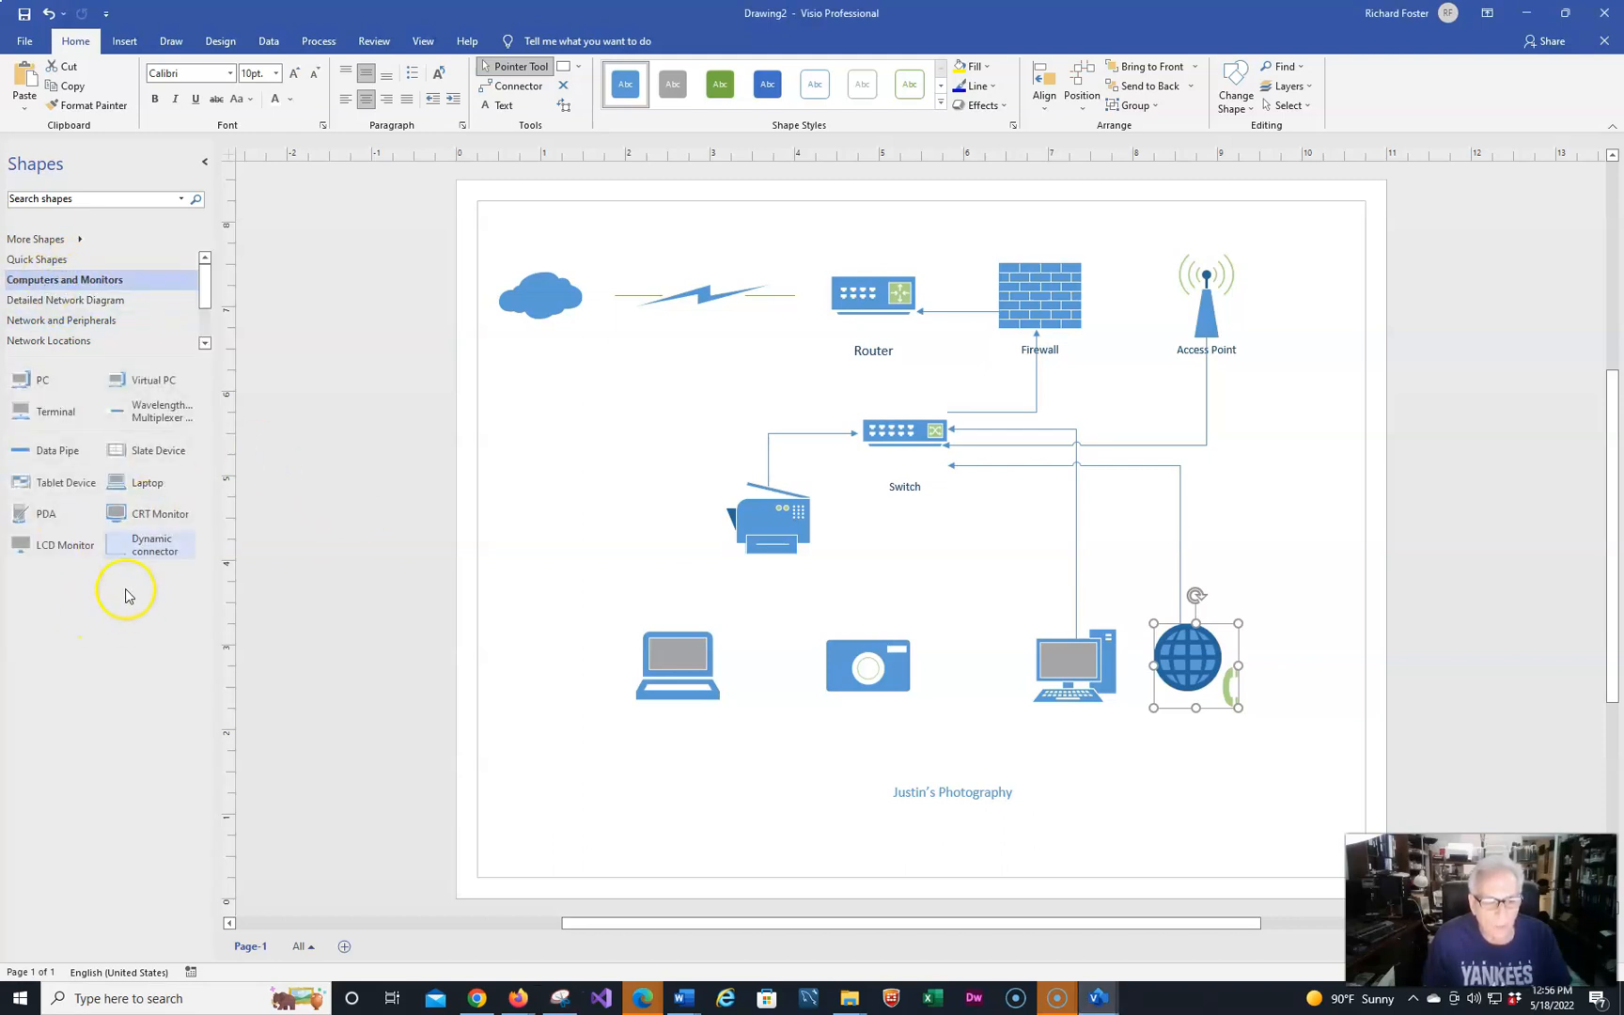
left_click(81, 303)
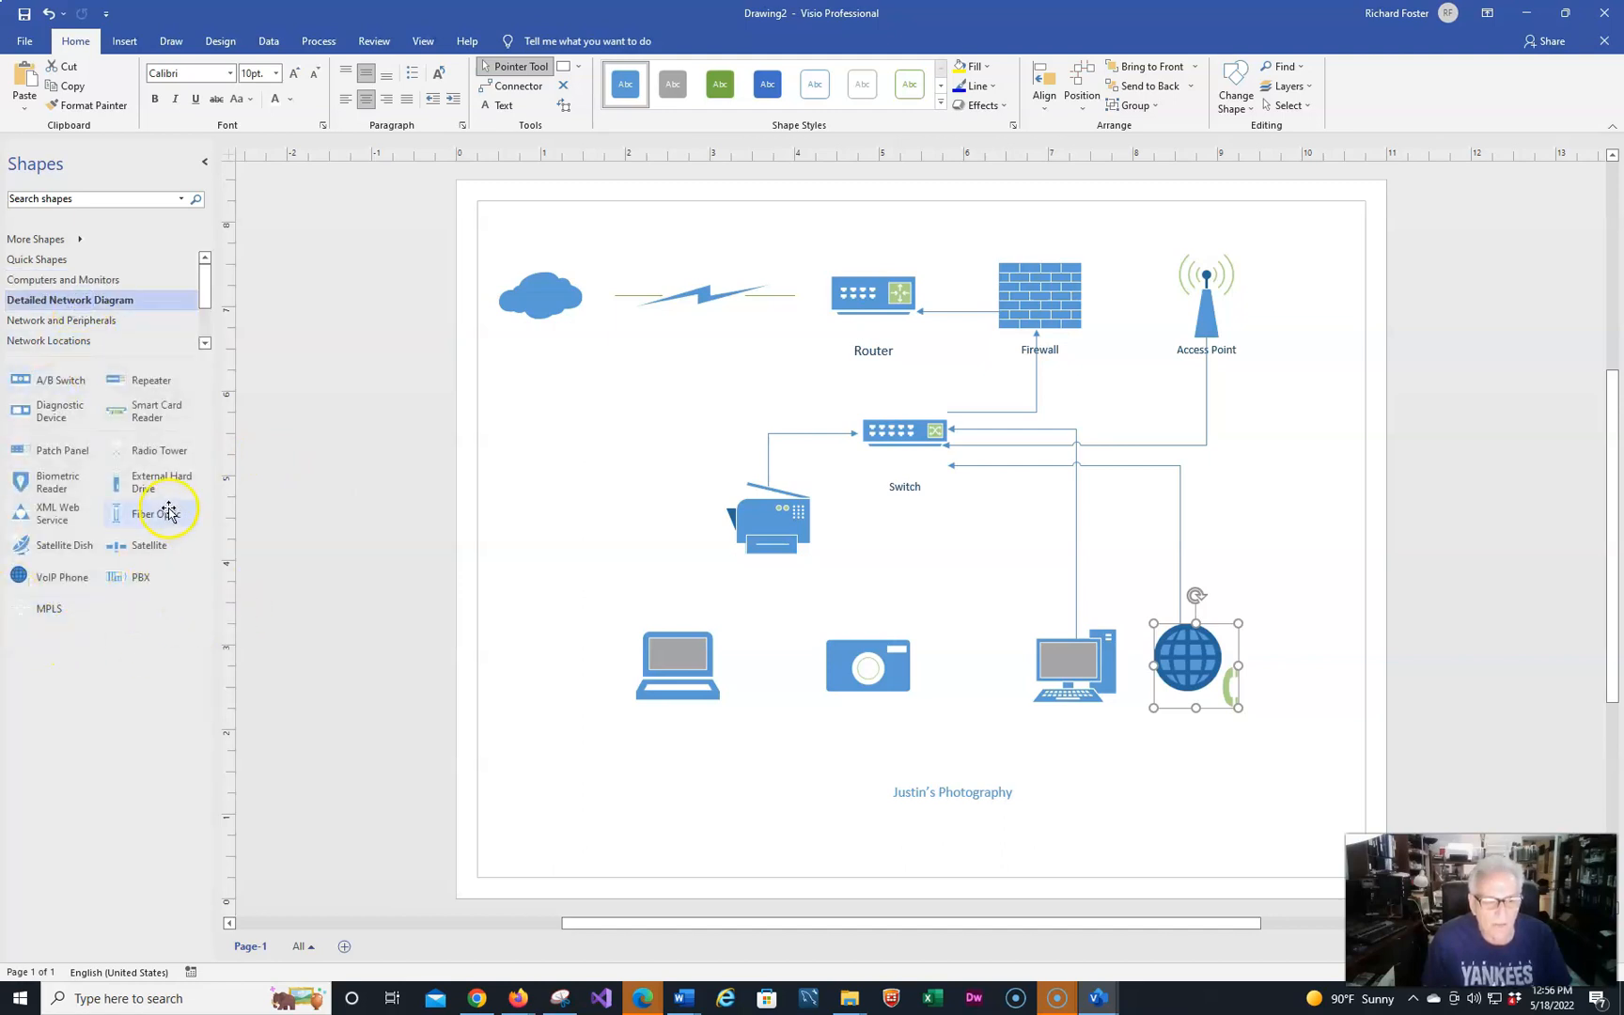
left_click(66, 319)
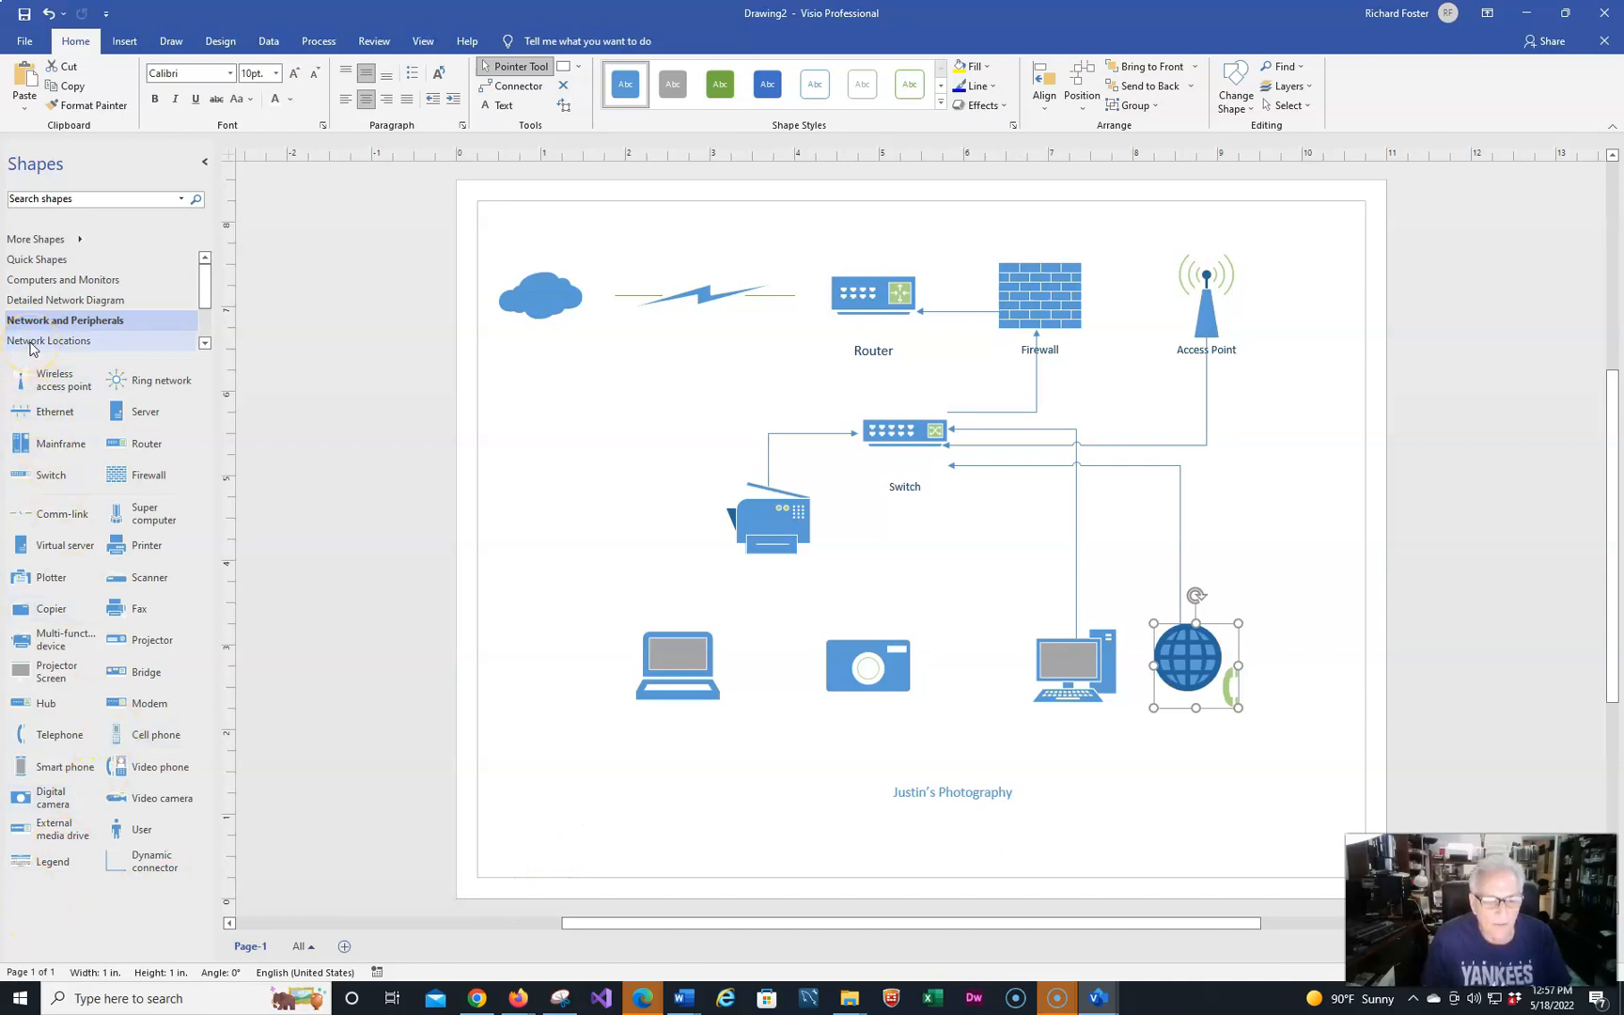
left_click_drag(205, 300, 205, 318)
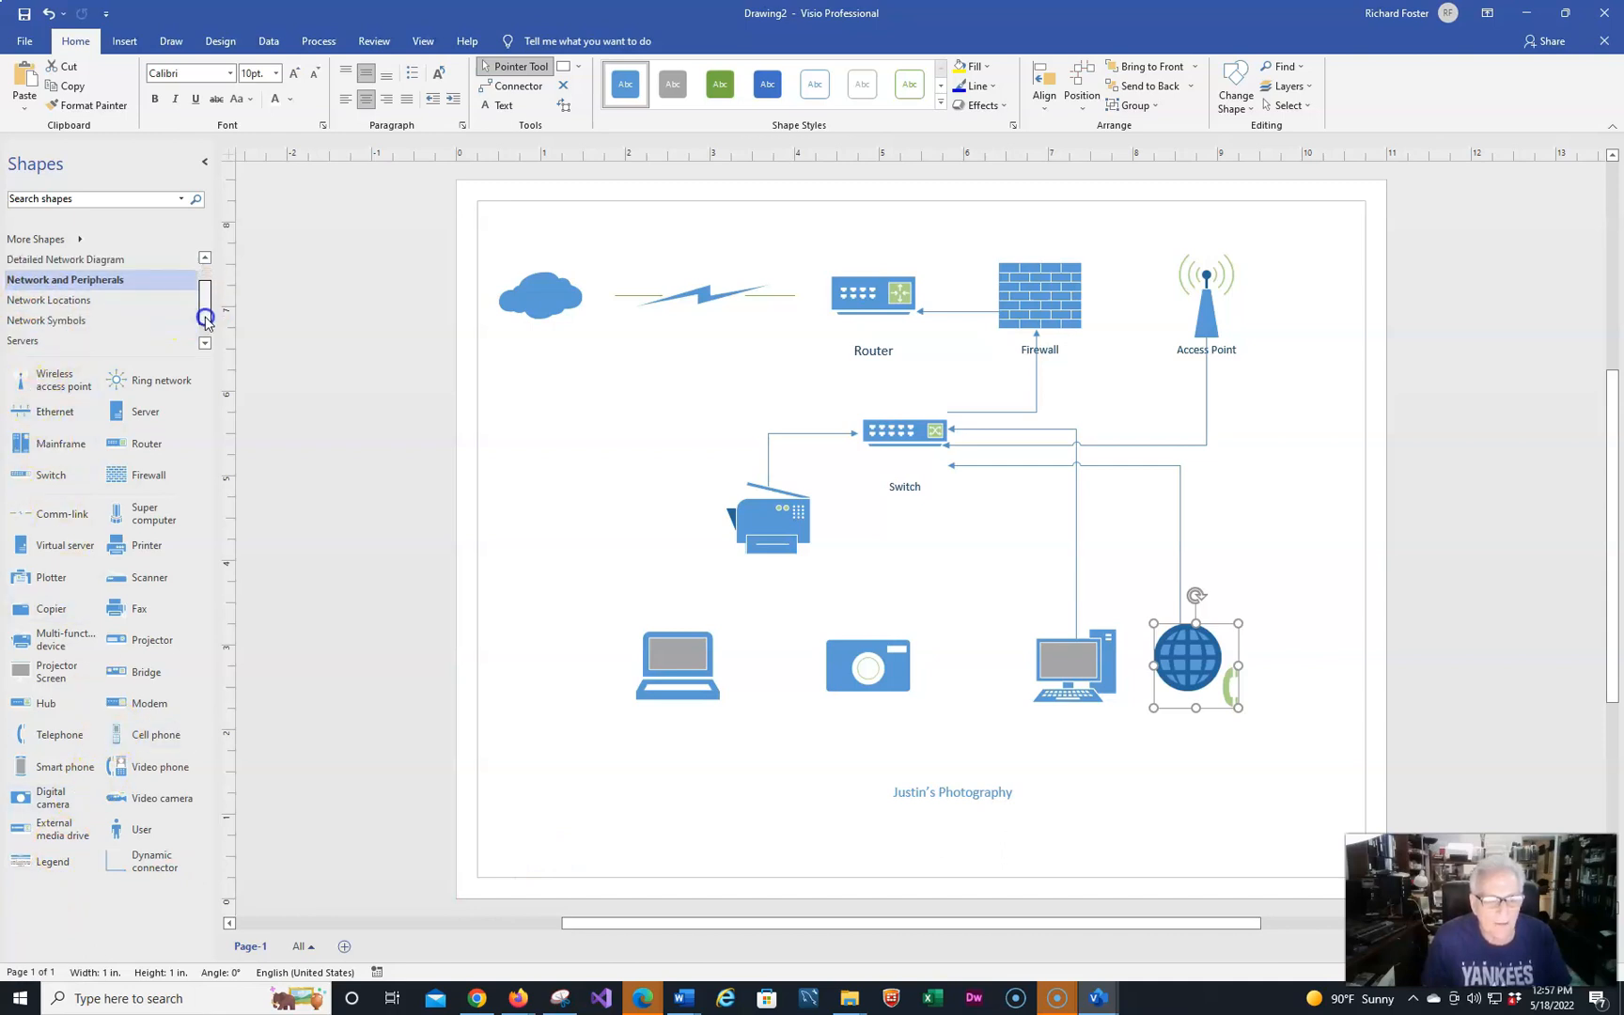
left_click(63, 301)
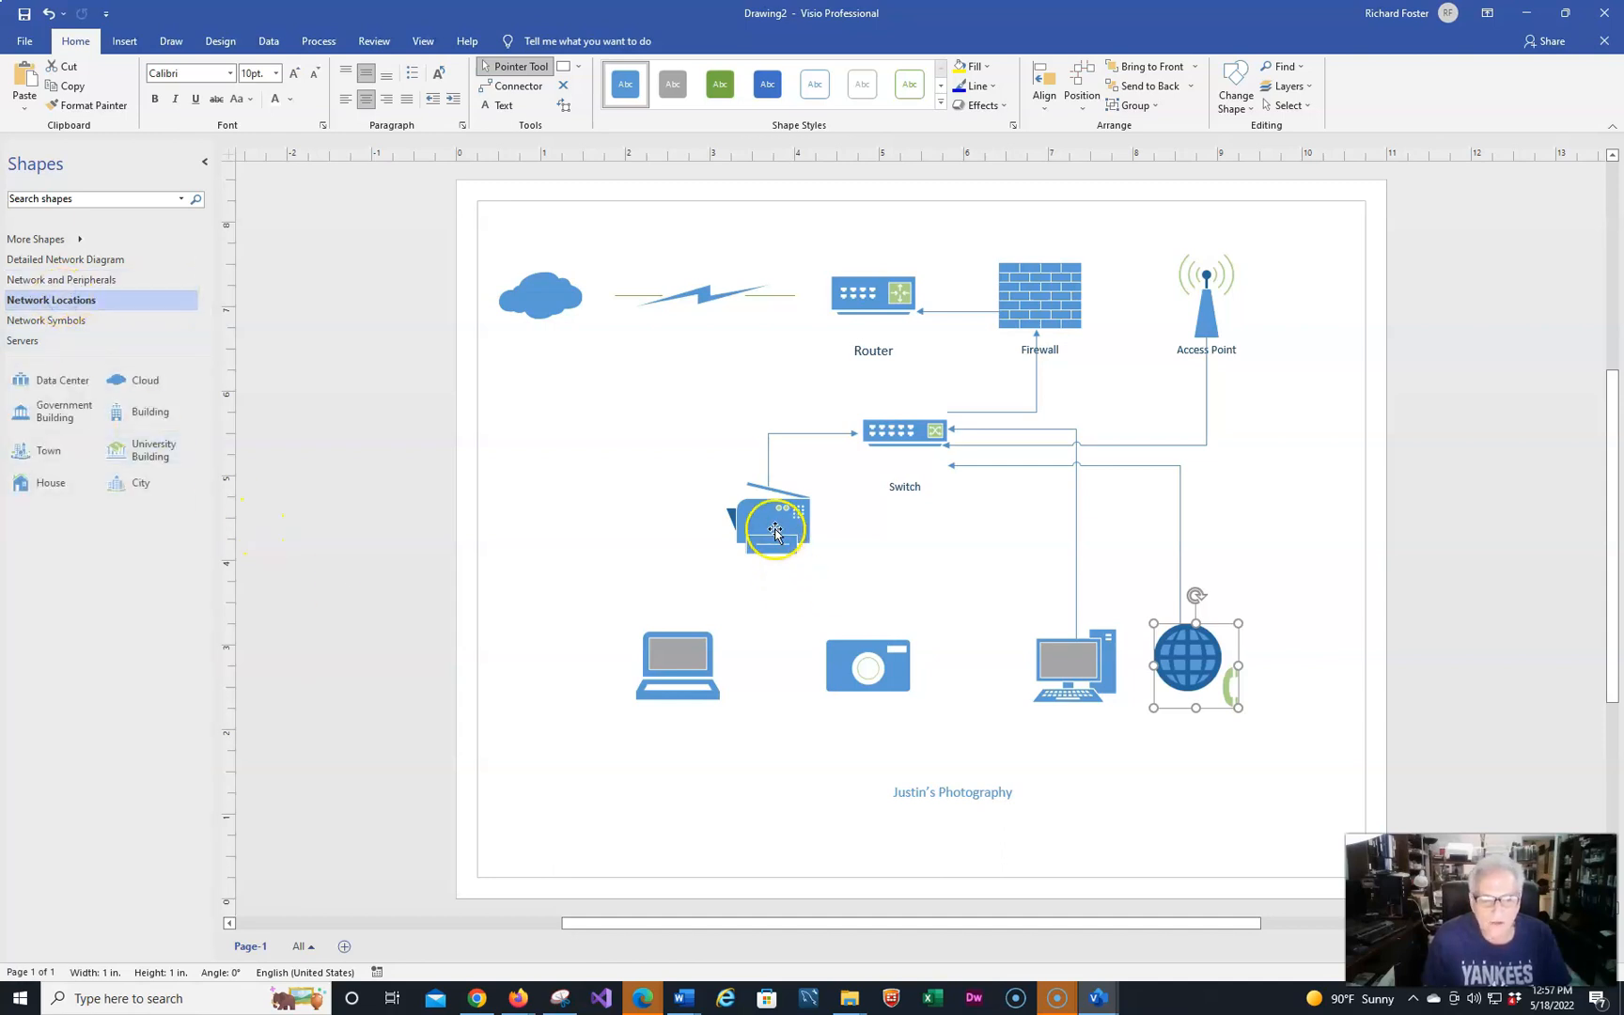
mouse_move(772, 526)
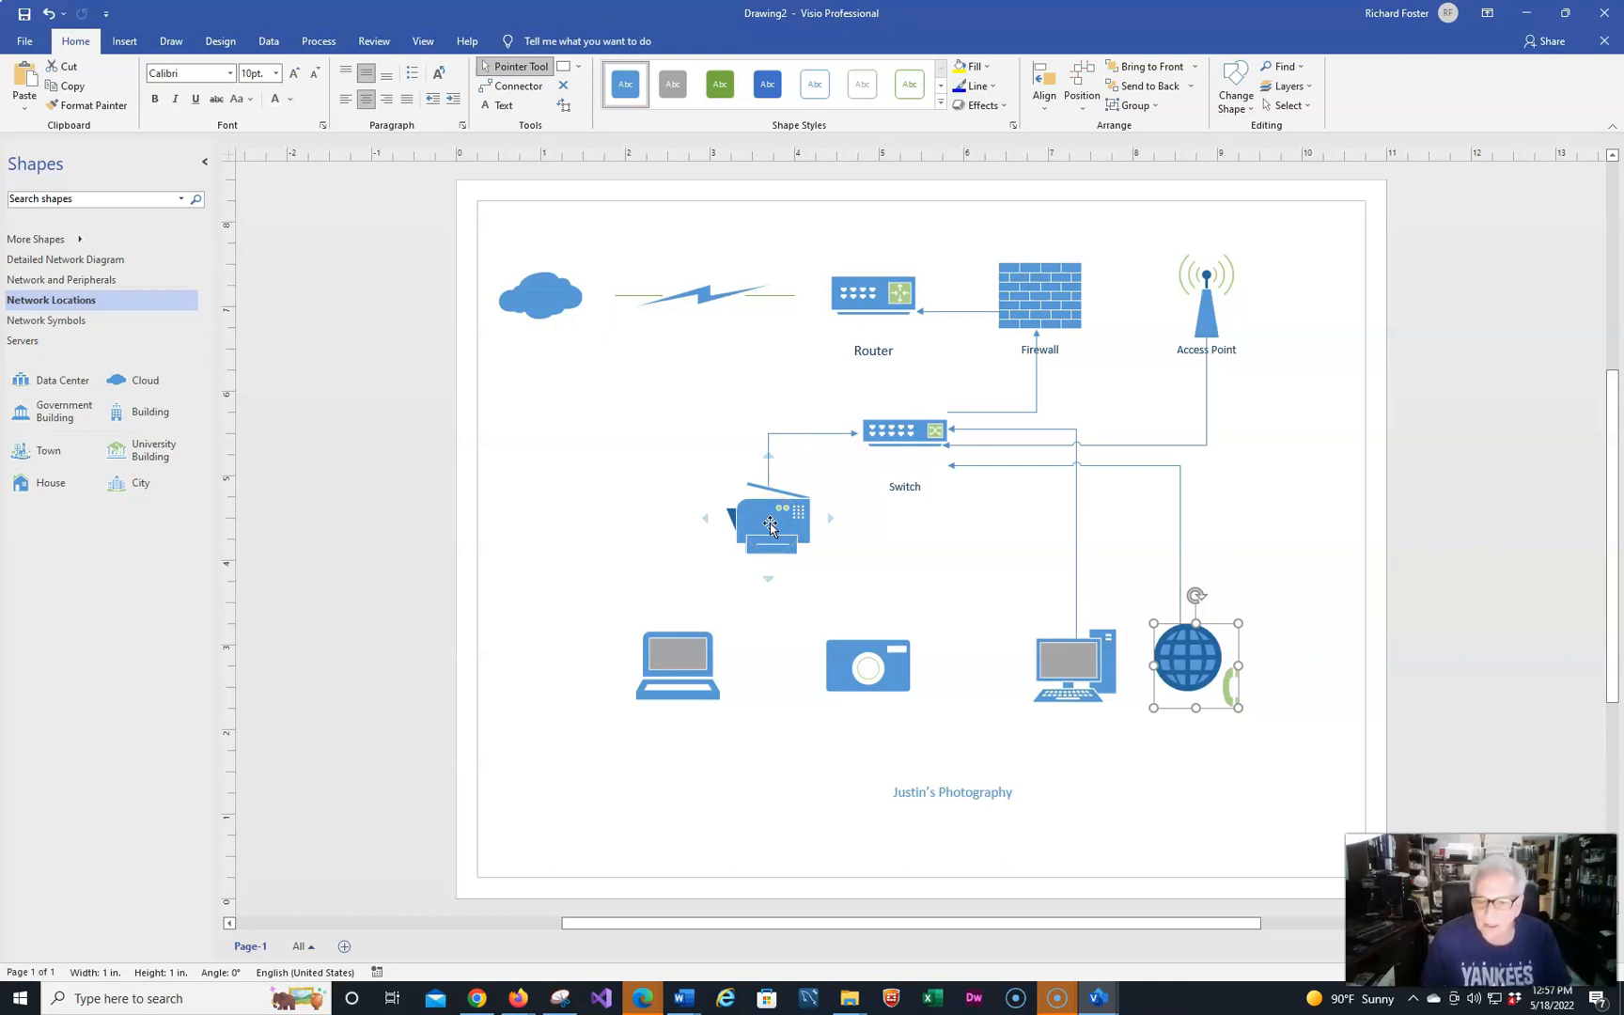
left_click(48, 260)
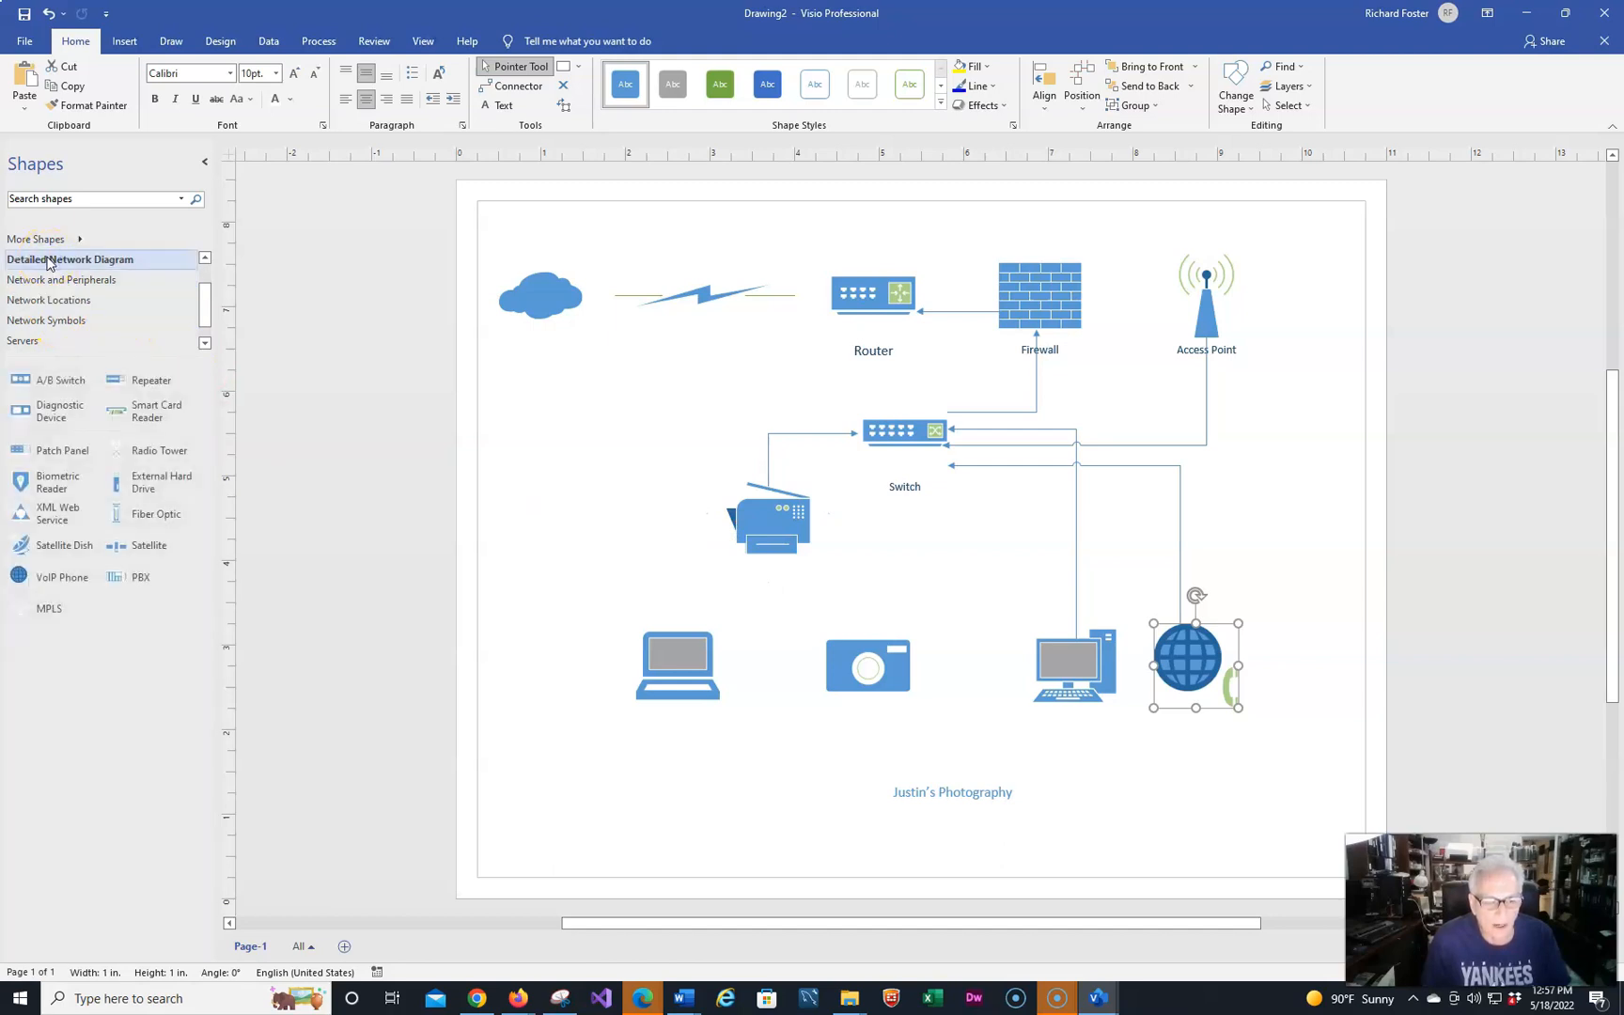
left_click(43, 241)
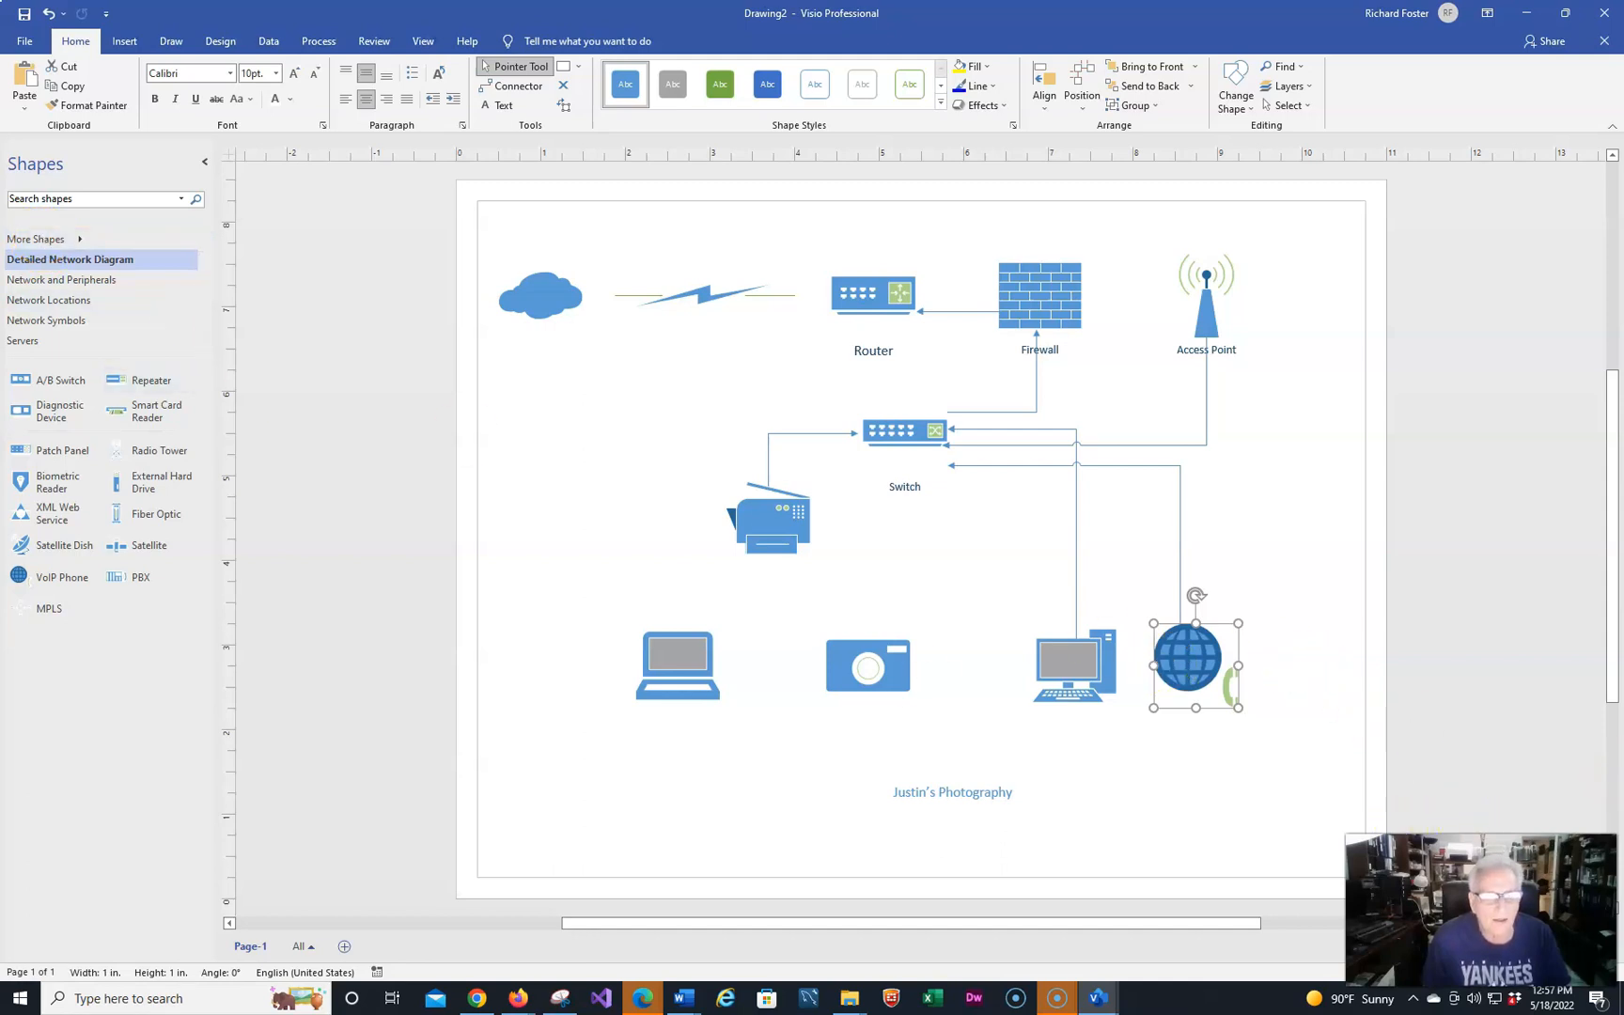
- Place a Telephone shape from the Network and Peripherals stencil between the digital camera and the PC
left_click(75, 280)
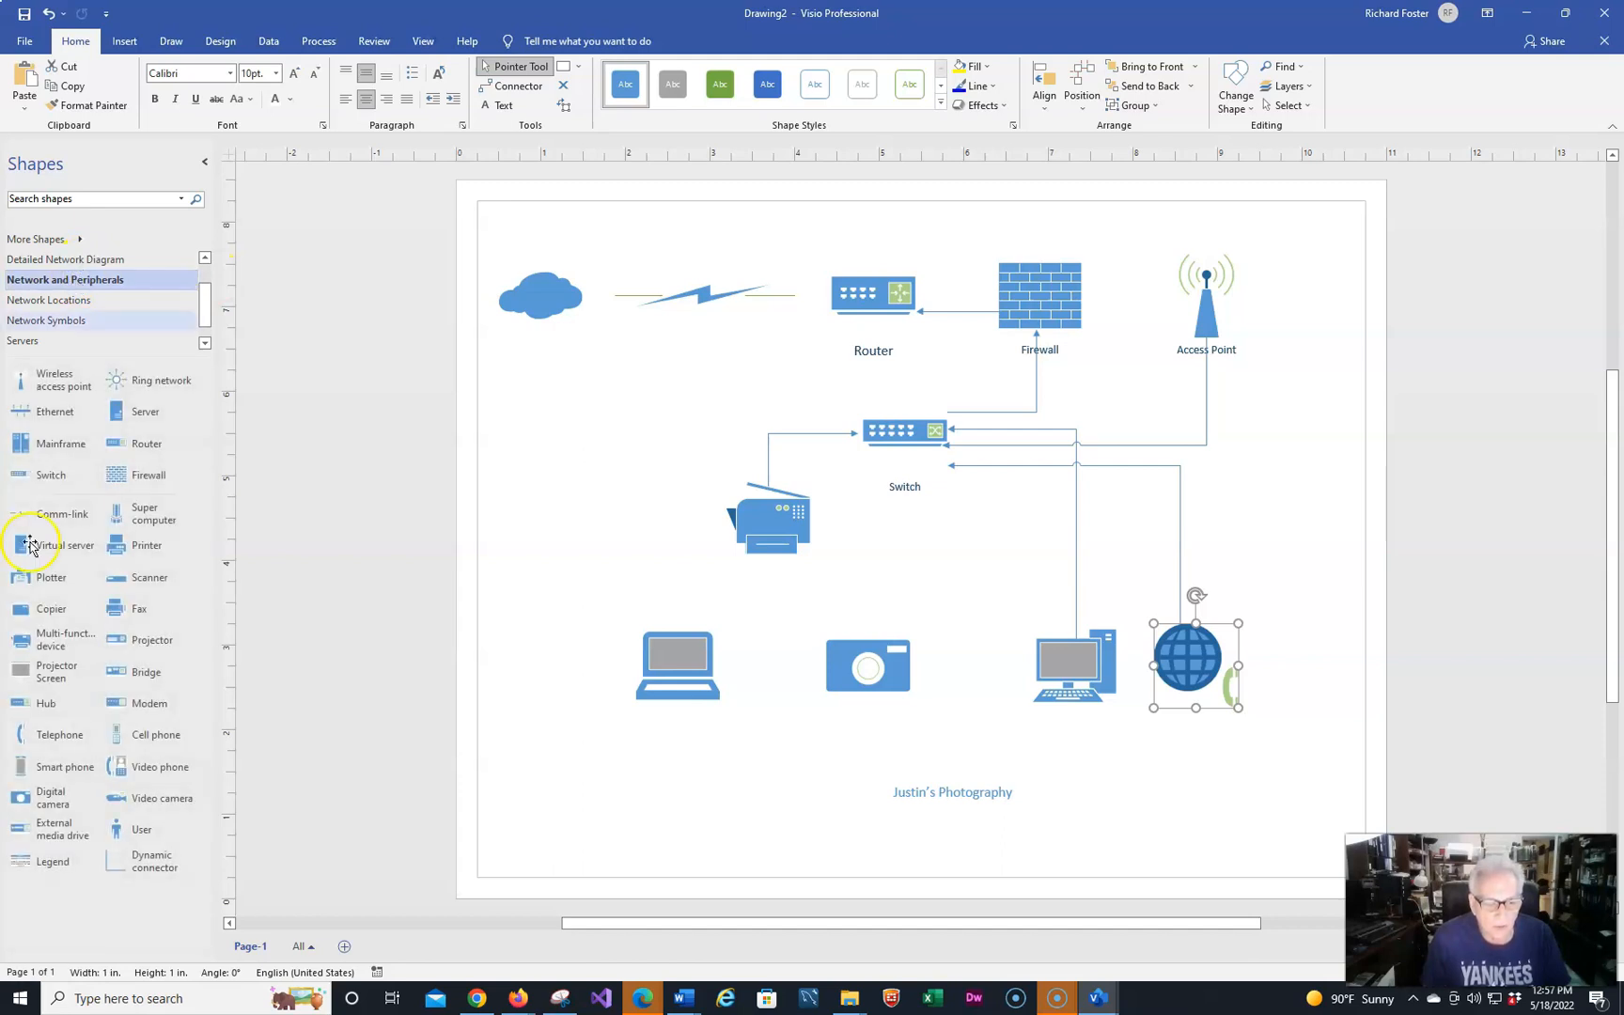
left_click(152, 742)
left_click(52, 742)
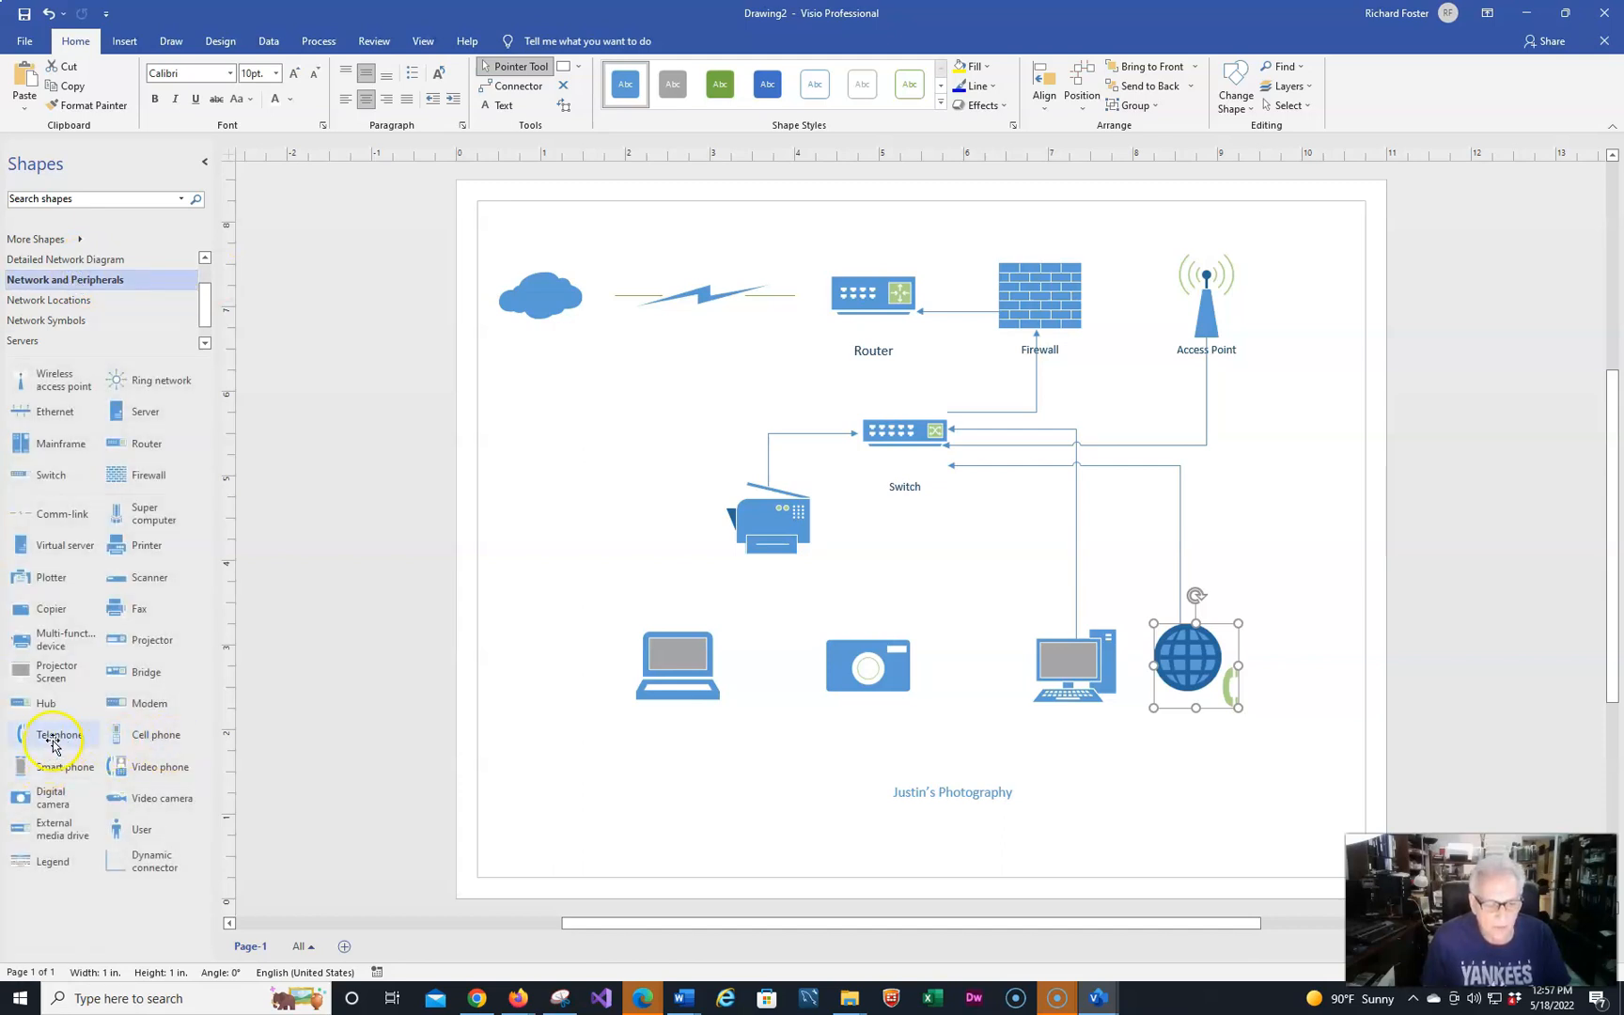
left_click_drag(52, 742, 974, 667)
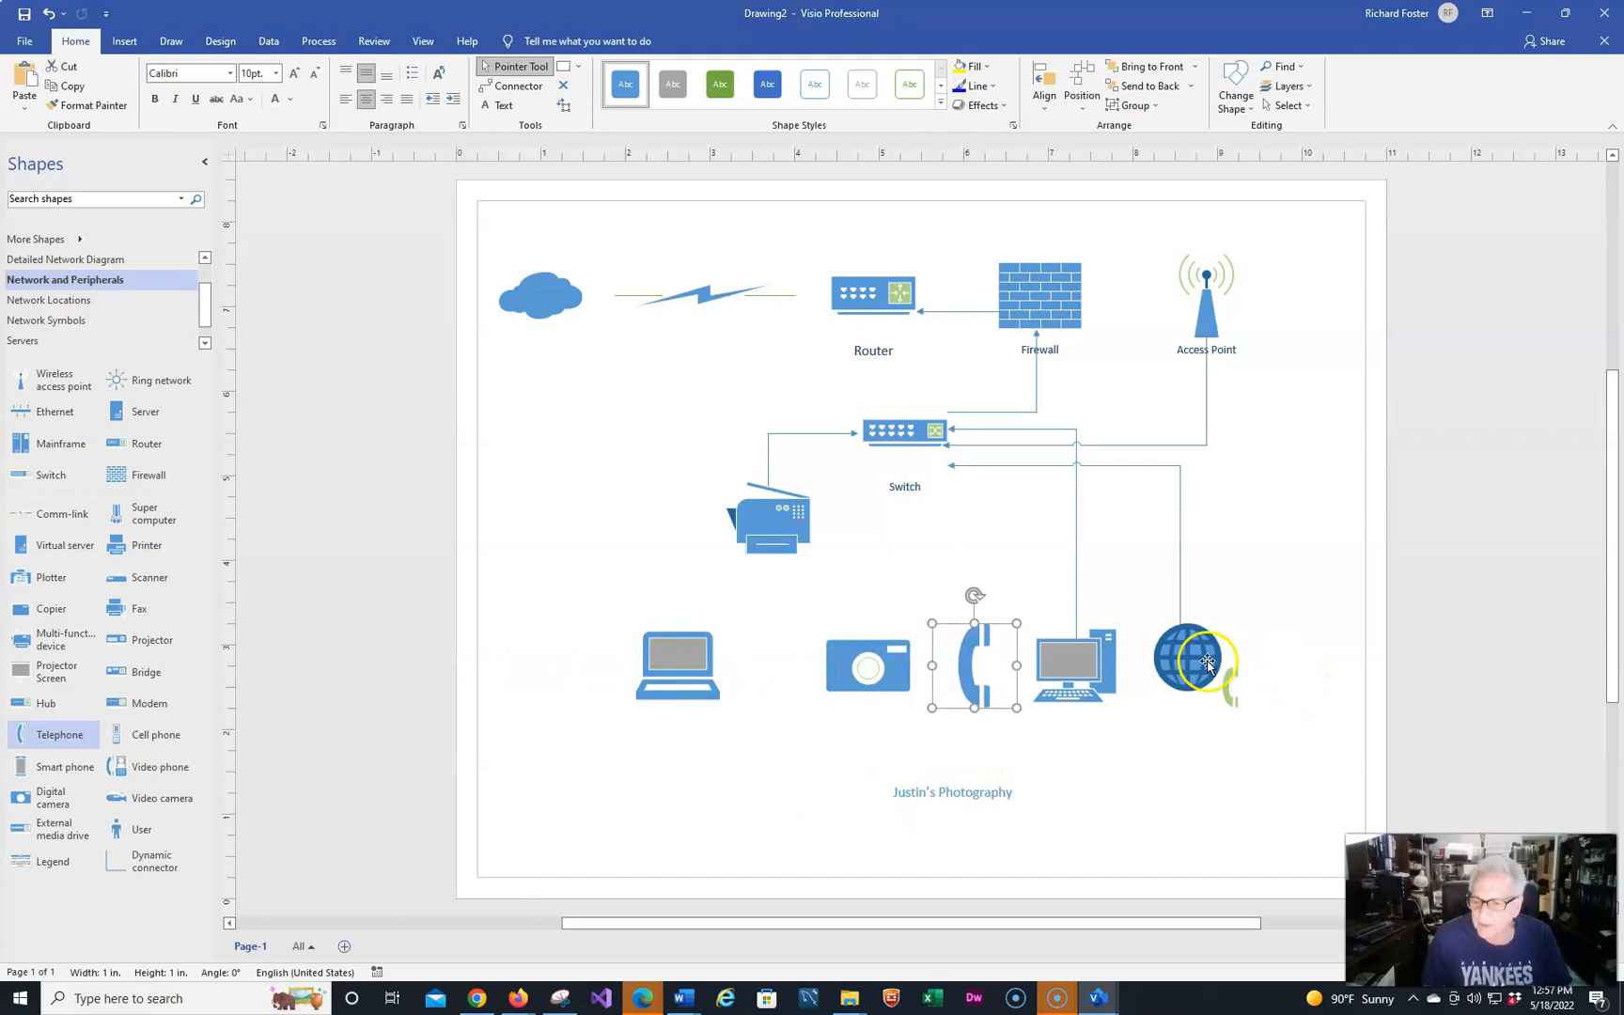
left_click(977, 660)
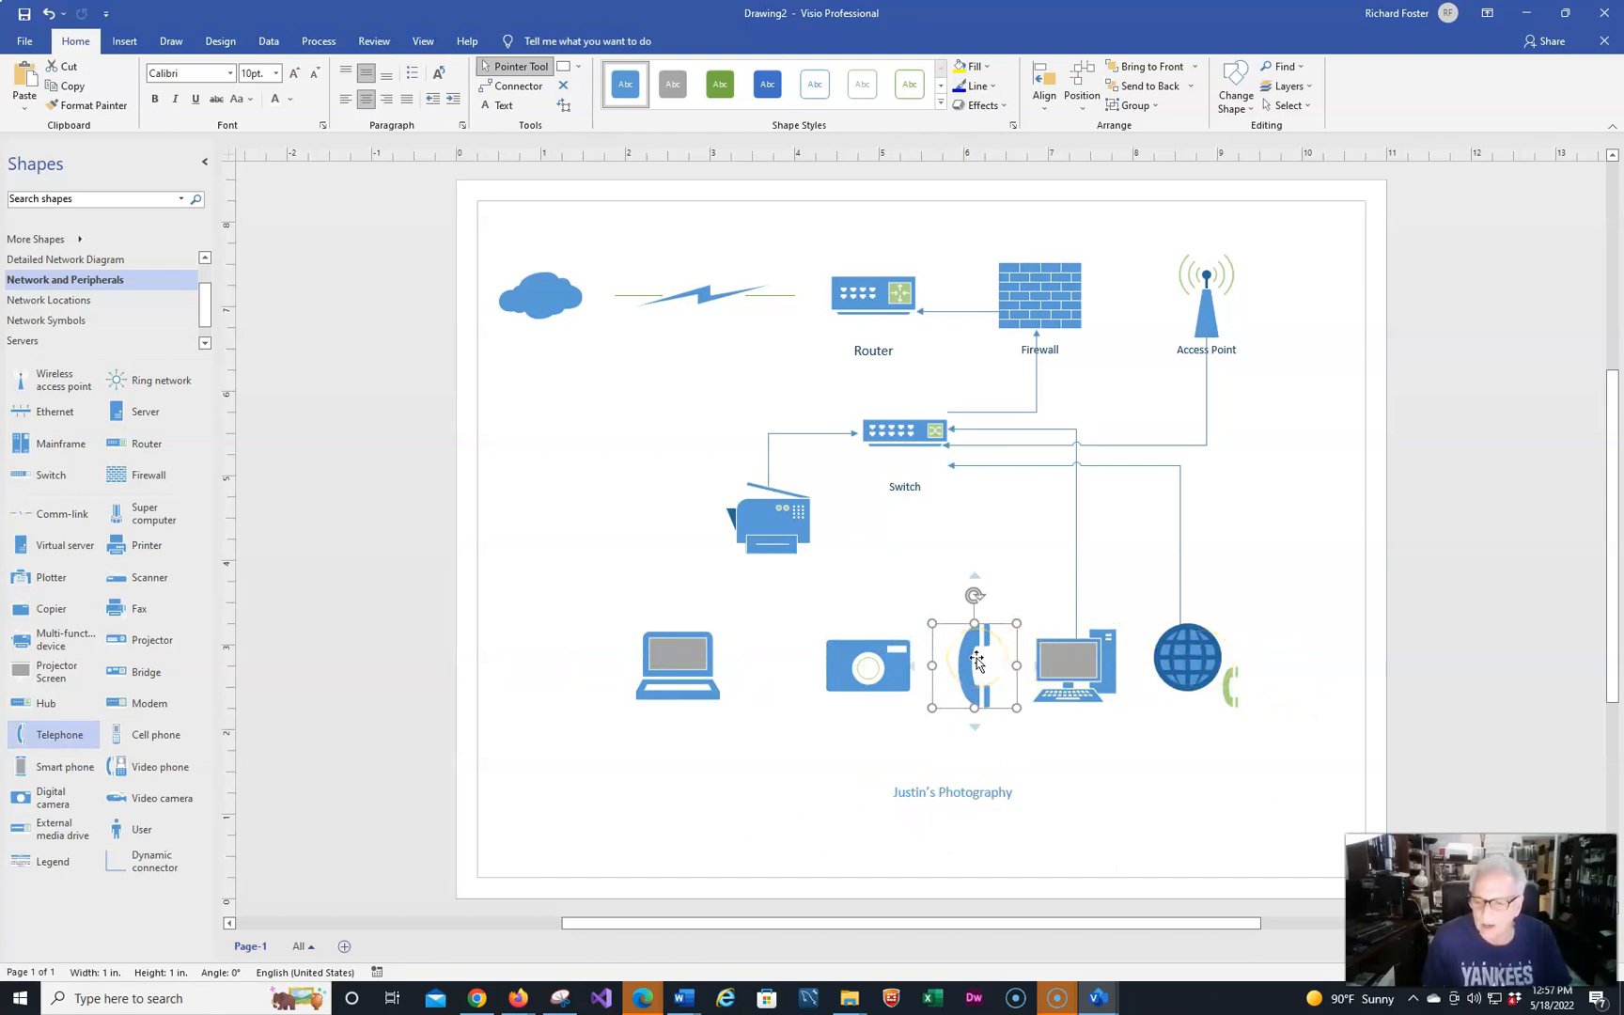